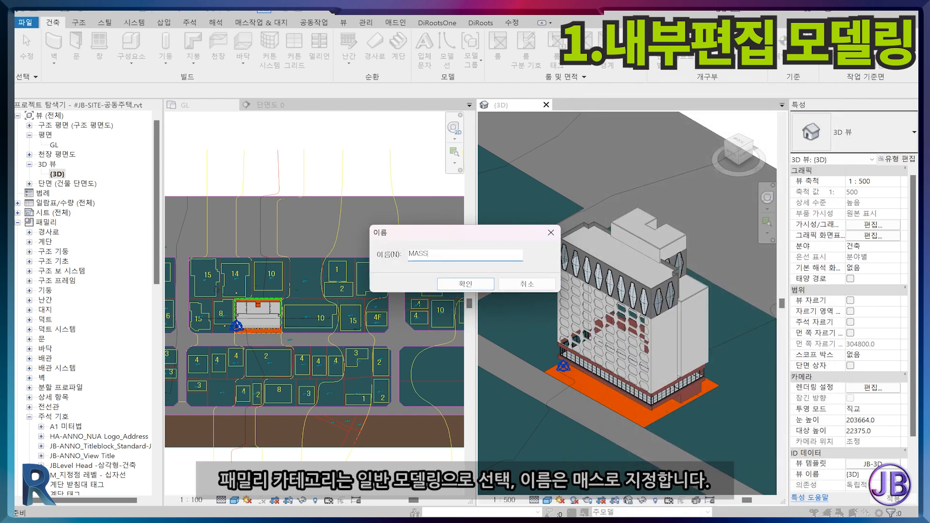
Name the new in-place generic model MASS.
type("MASS")
key("Return")
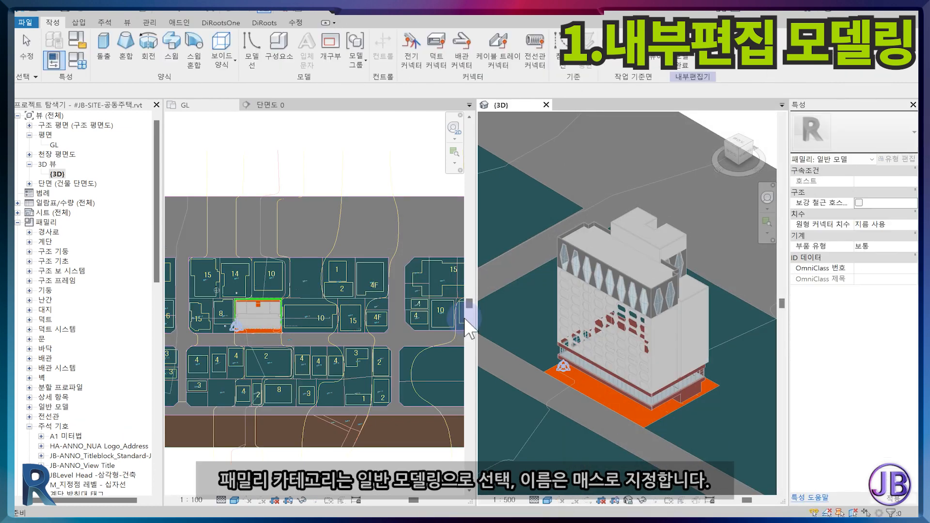
Start an extrusion and sketch a rectangle over the 10-storey building footprint on lot 229-3 in the GL plan.
left_click(103, 66)
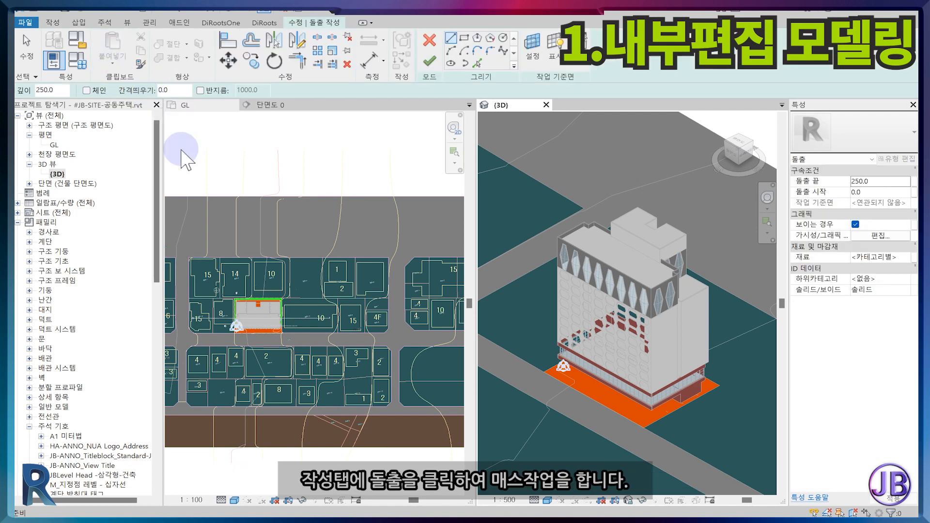
scroll(221, 269, "up", 3)
left_click(464, 37)
scroll(291, 298, "up", 2)
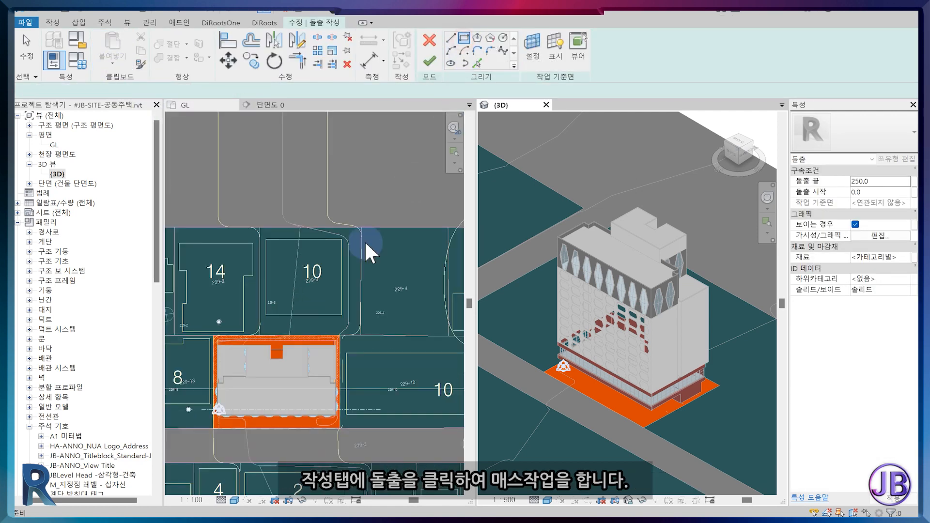
scroll(268, 240, "up", 2)
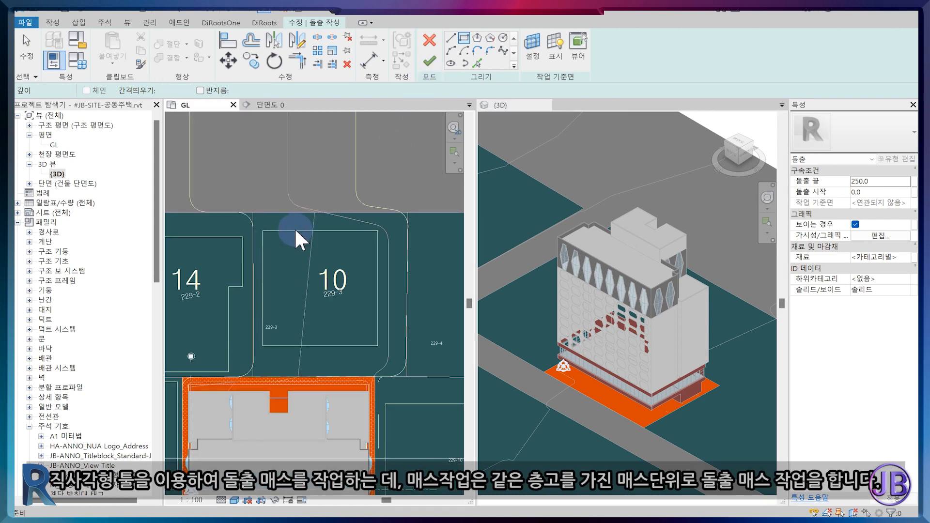
scroll(270, 245, "up", 2)
left_click(250, 228)
left_click(452, 430)
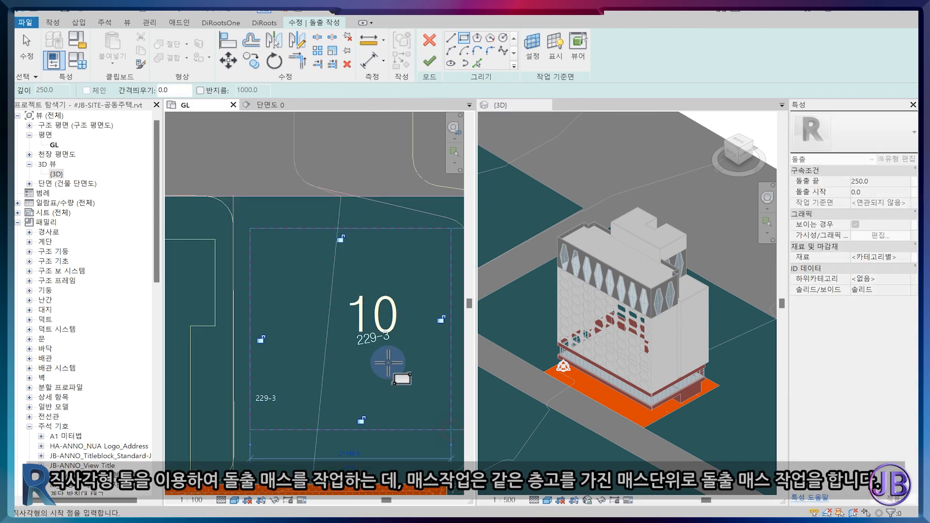
Trace the stepped 10-storey footprint on lot 229-10 by picking its CAD lines and trimming the corner into a closed outline.
scroll(354, 334, "down", 3)
scroll(356, 349, "down", 2)
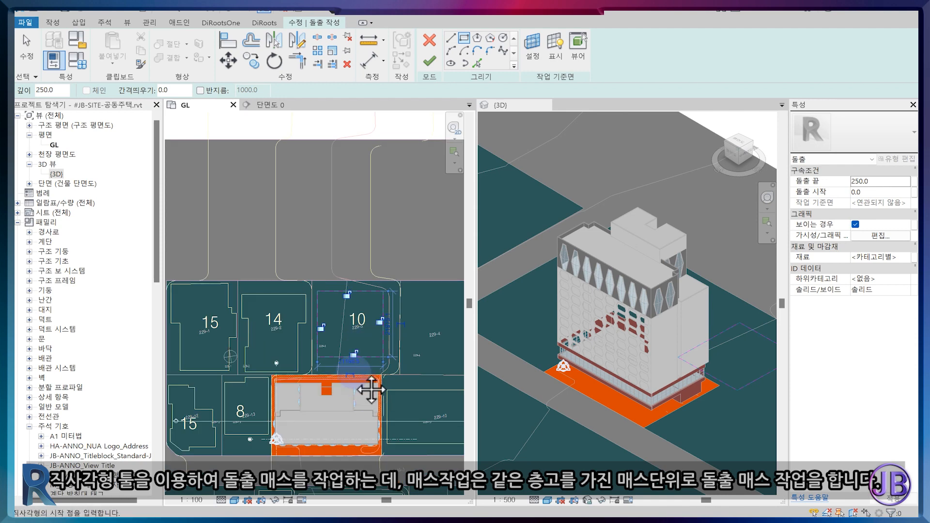
middle_click_drag(370, 388, 315, 305)
scroll(318, 296, "up", 3)
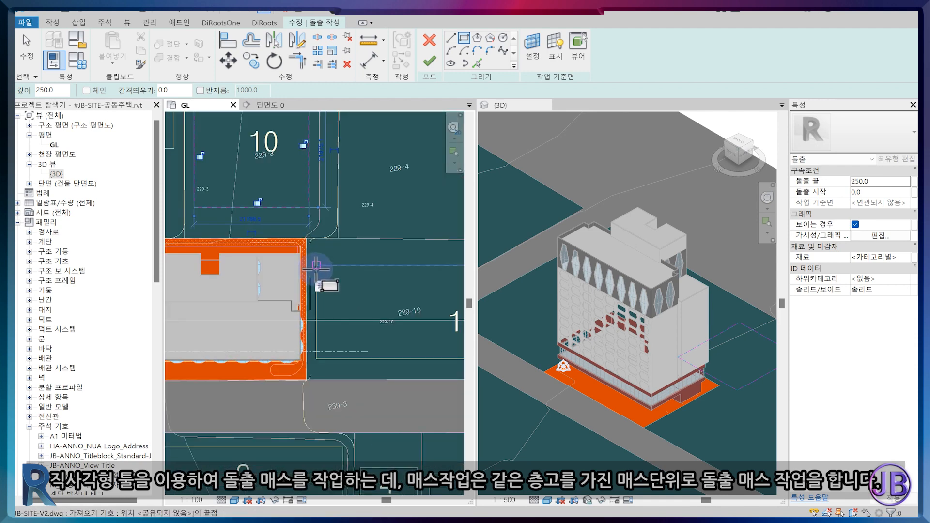
left_click(478, 63)
left_click(317, 285)
left_click(399, 362)
middle_click_drag(436, 367, 287, 349)
left_click(363, 316)
scroll(364, 294, "up", 2)
left_click(376, 284)
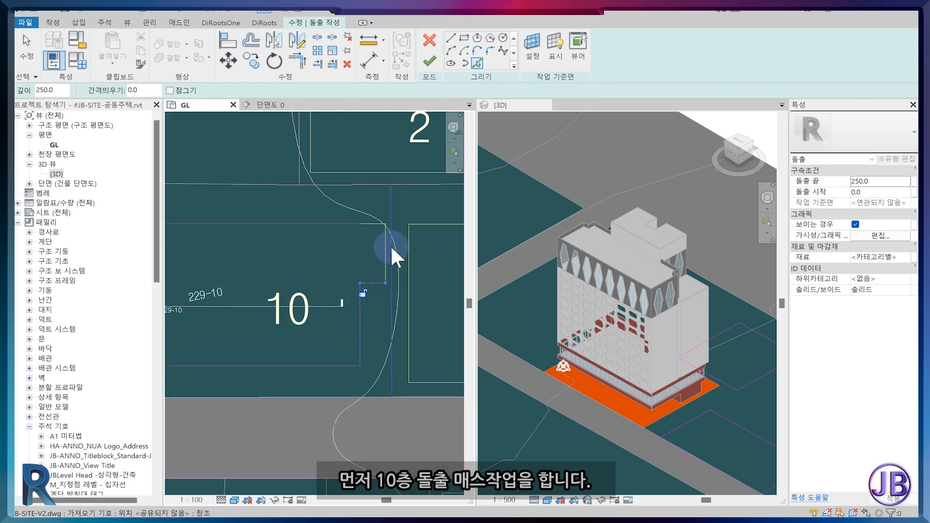
key("t")
key("r")
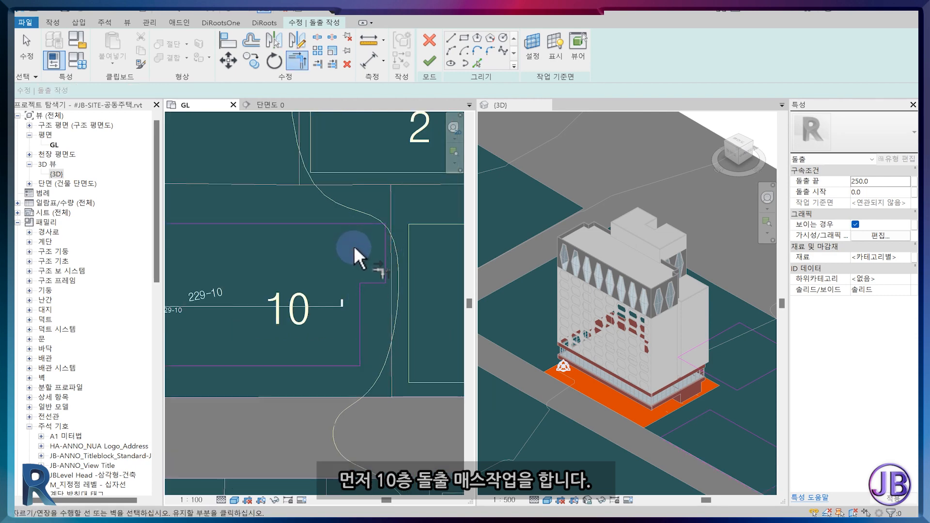
Sketch a rectangle over the 10-storey building footprint directly east of lot 232-9.
scroll(354, 246, "down", 3)
scroll(389, 315, "down", 1)
mouse_move(388, 315)
middle_mouse_down()
mouse_move(276, 320)
mouse_move(203, 341)
middle_mouse_up()
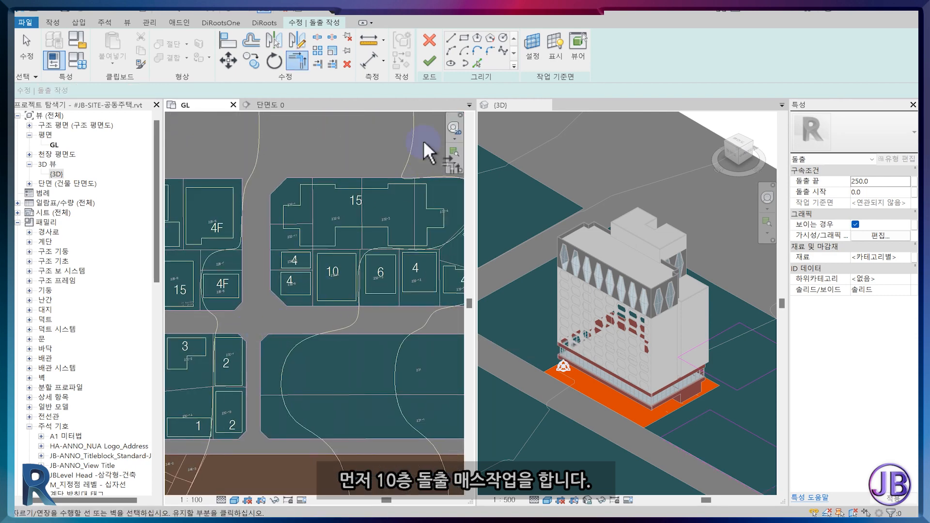
left_click(464, 38)
scroll(321, 260, "up", 4)
left_click(309, 233)
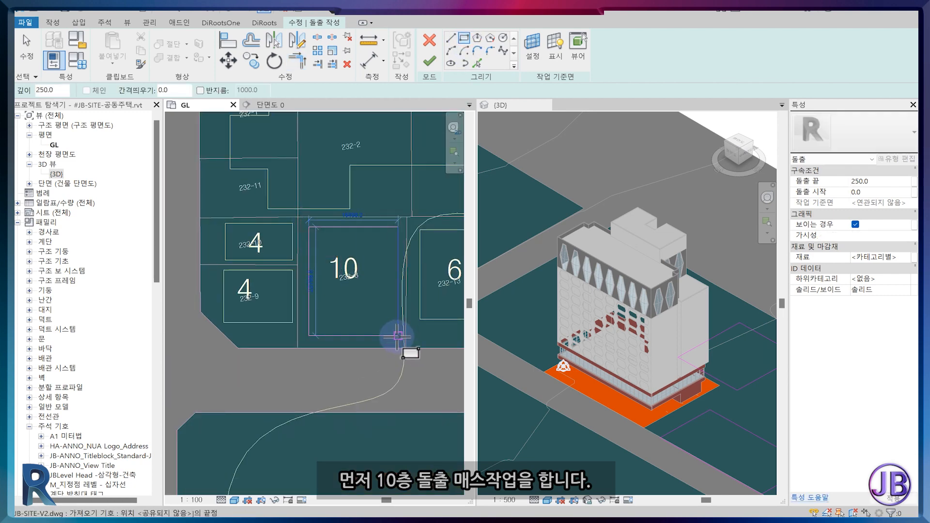
left_click(386, 327)
Check the site for further 10-storey footprints, finish the extrusion sketch and set its extrusion end to 30000.
scroll(305, 271, "down", 4)
middle_click_drag(256, 336, 355, 342)
middle_click_drag(209, 326, 306, 336)
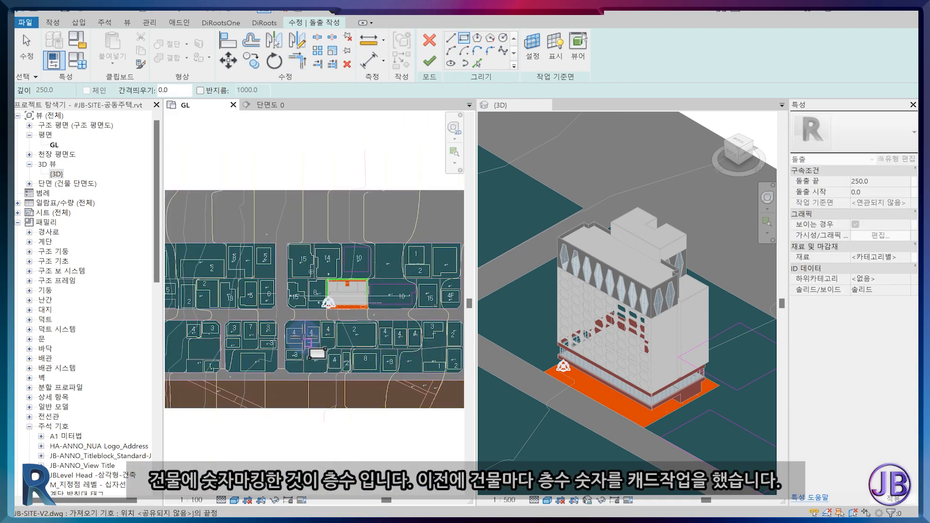
scroll(306, 335, "up", 2)
middle_click_drag(257, 377, 277, 346)
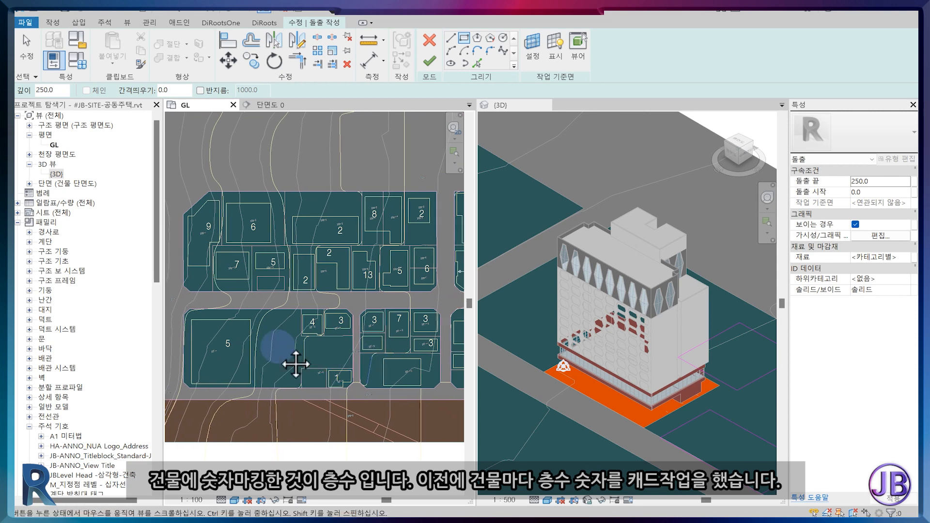
mouse_move(391, 329)
middle_mouse_down()
mouse_move(246, 321)
mouse_move(333, 322)
mouse_move(273, 331)
middle_mouse_up()
left_click(429, 61)
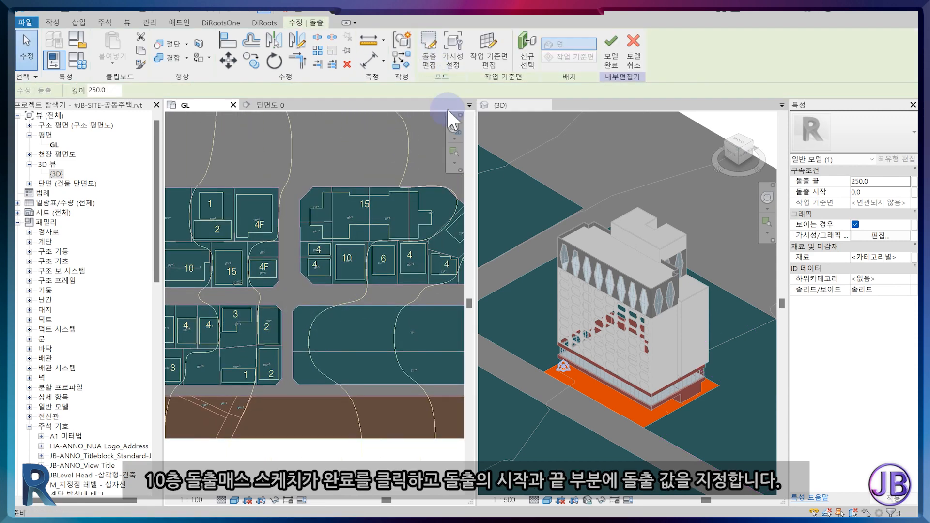
left_click(892, 180)
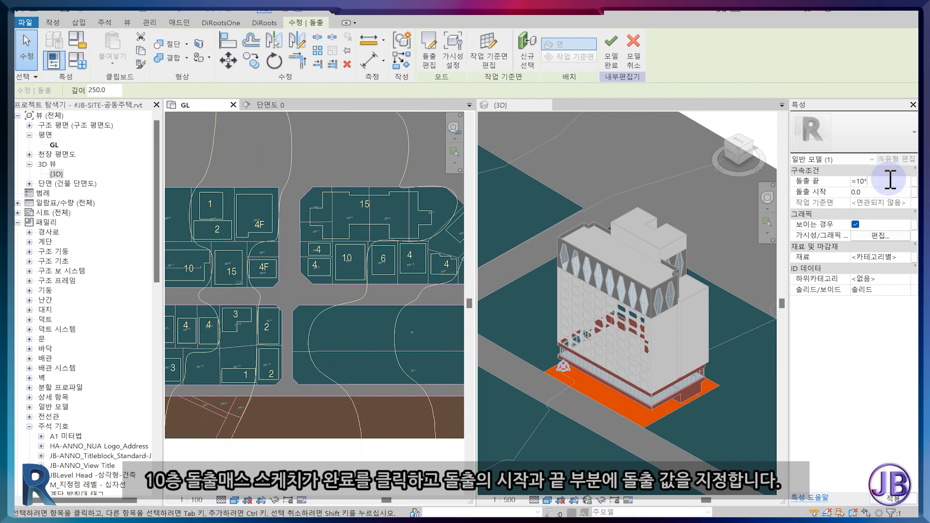
type("30000.0")
key("Return")
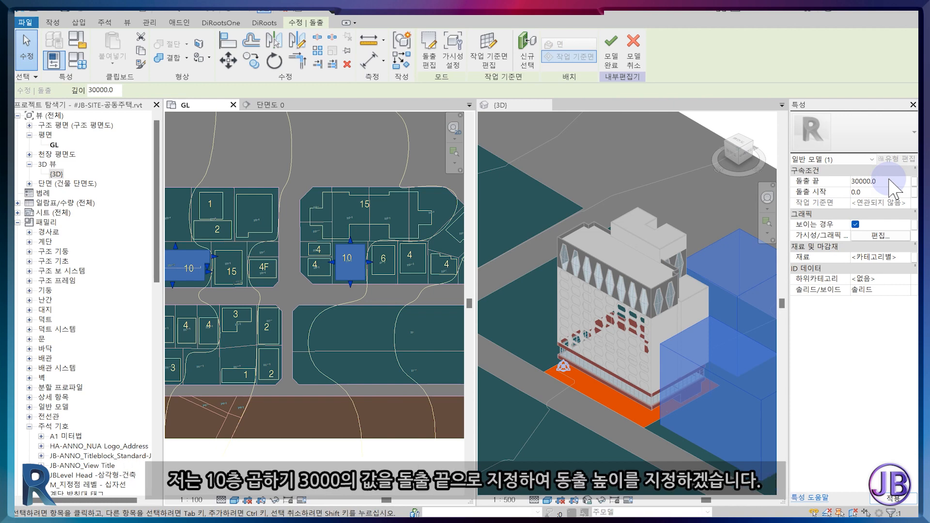
Start a second extrusion and sketch a rectangle over the 15-storey building footprint on lot 229-9.
scroll(392, 277, "down", 2)
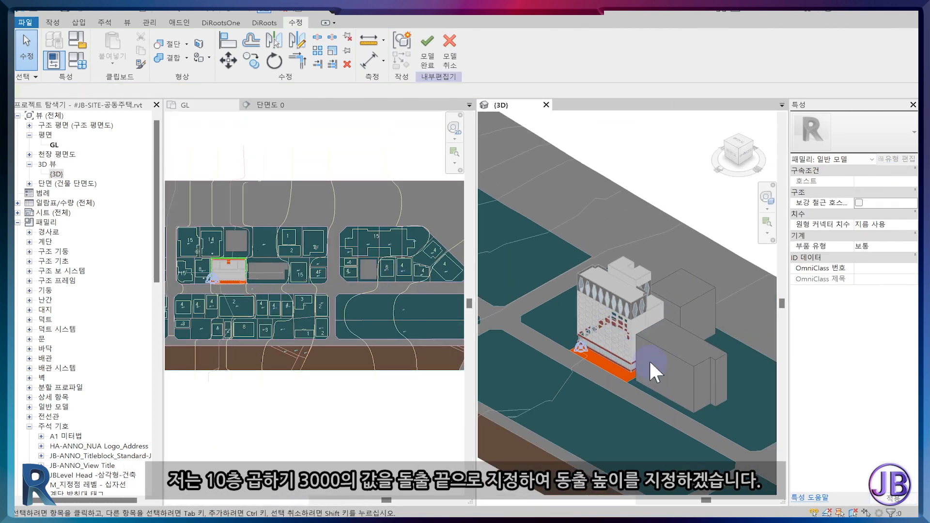
scroll(650, 353, "down", 3)
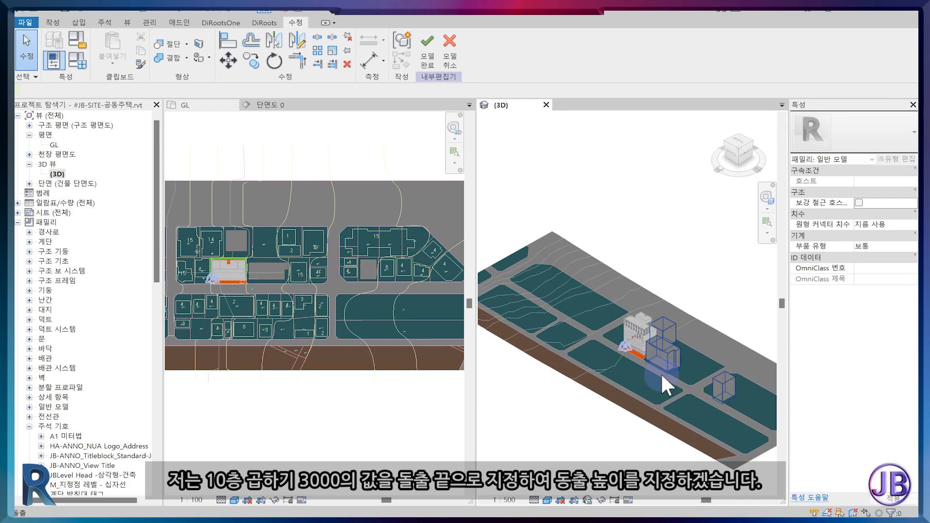
scroll(661, 373, "up", 2)
scroll(295, 258, "up", 3)
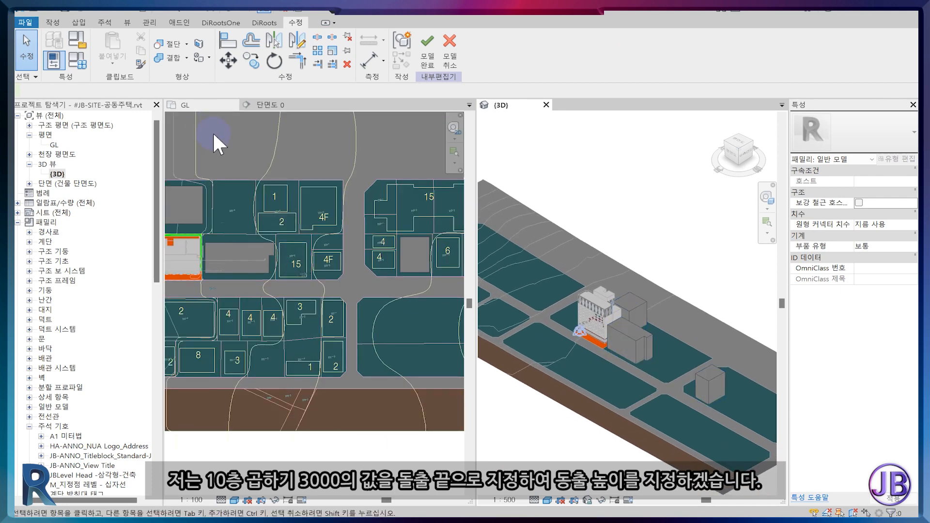
left_click(54, 24)
left_click(103, 44)
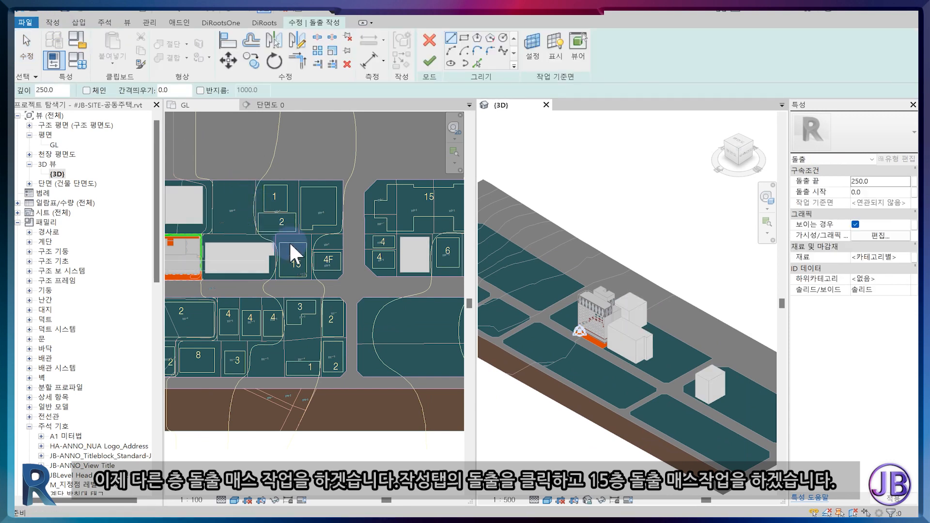
scroll(319, 264, "up", 2)
left_click(340, 300)
middle_click_drag(335, 324, 430, 375)
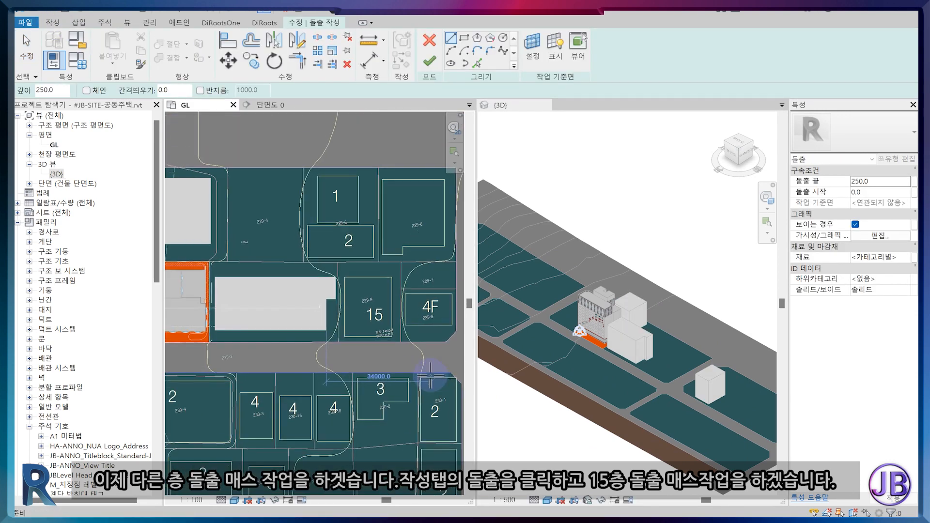
scroll(373, 328, "up", 2)
left_click(463, 39)
left_click(330, 251)
scroll(405, 353, "up", 3)
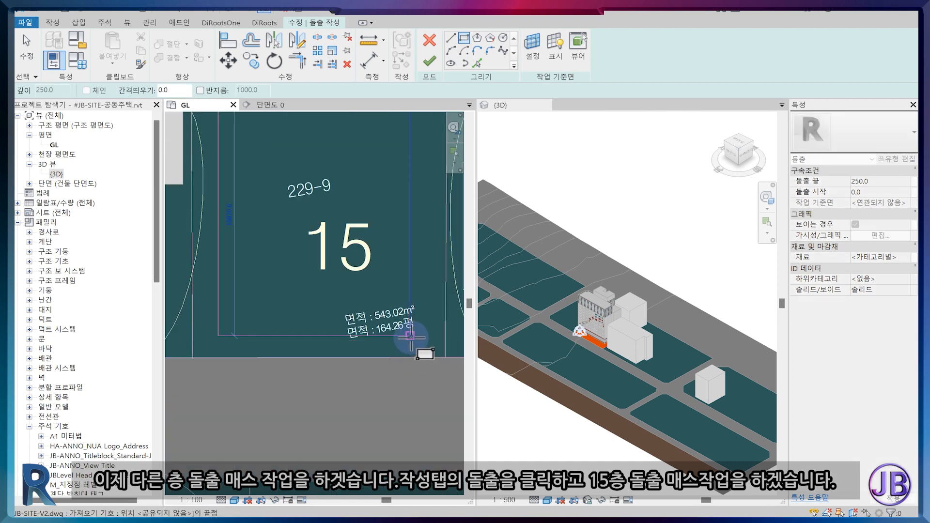
Pick the stepped eastern CAD edges of the 15-storey building footprint on lot 229-1 as sketch lines.
scroll(420, 344, "down", 5)
scroll(225, 349, "down", 1)
middle_click_drag(224, 349, 411, 313)
scroll(339, 245, "up", 3)
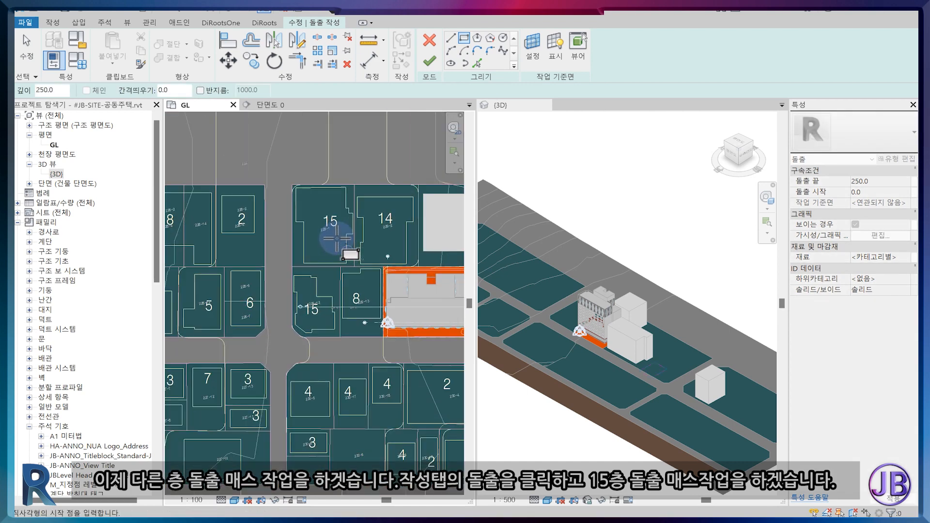
left_click(477, 63)
scroll(354, 257, "up", 3)
left_click(383, 214)
scroll(368, 162, "up", 2)
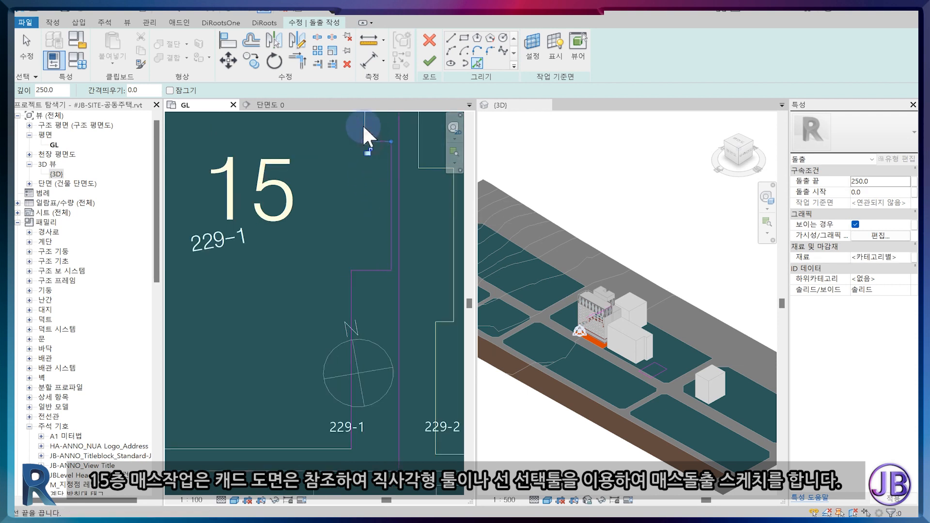
middle_click_drag(342, 147, 366, 258)
scroll(376, 218, "up", 4)
left_click(373, 222)
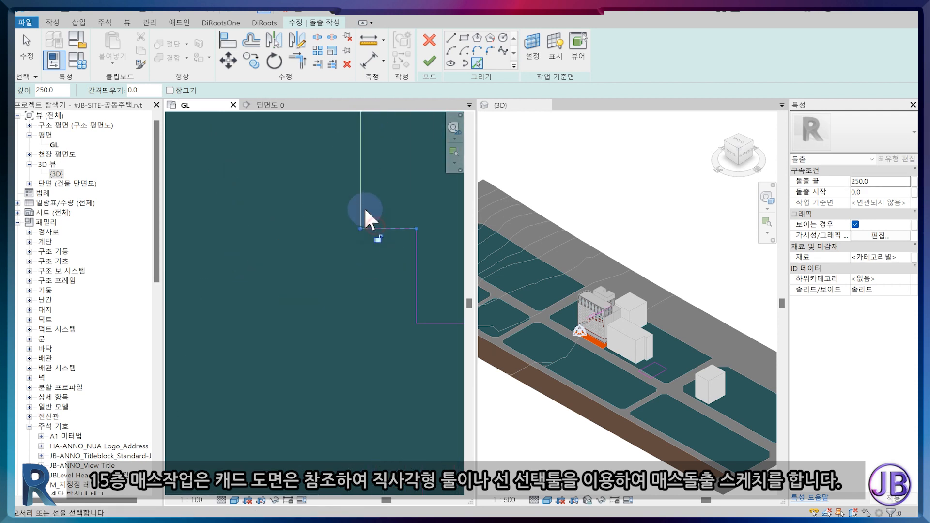
Pick the remaining north, west and south CAD edges of the lot 229-1 footprint to complete its outline.
scroll(443, 381, "down", 5)
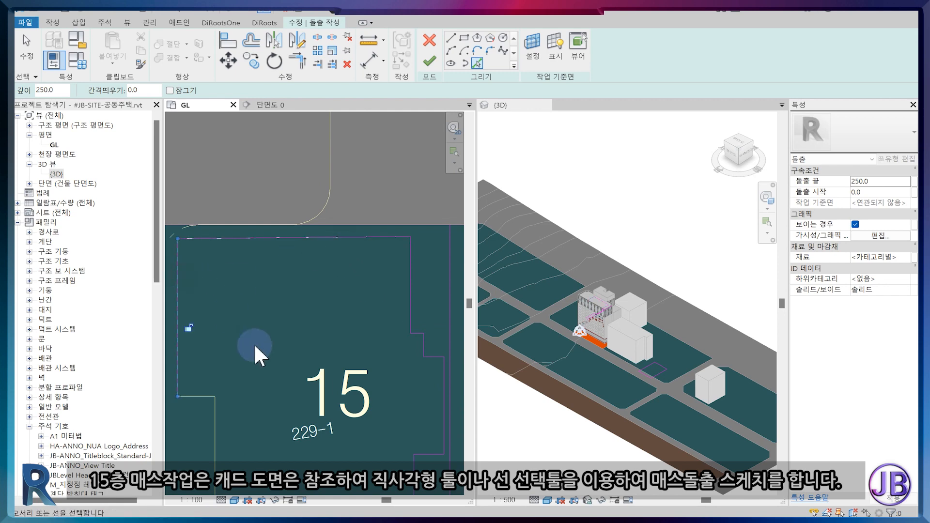
middle_click_drag(252, 338, 286, 247)
left_click(275, 278)
middle_click_drag(353, 426, 303, 343)
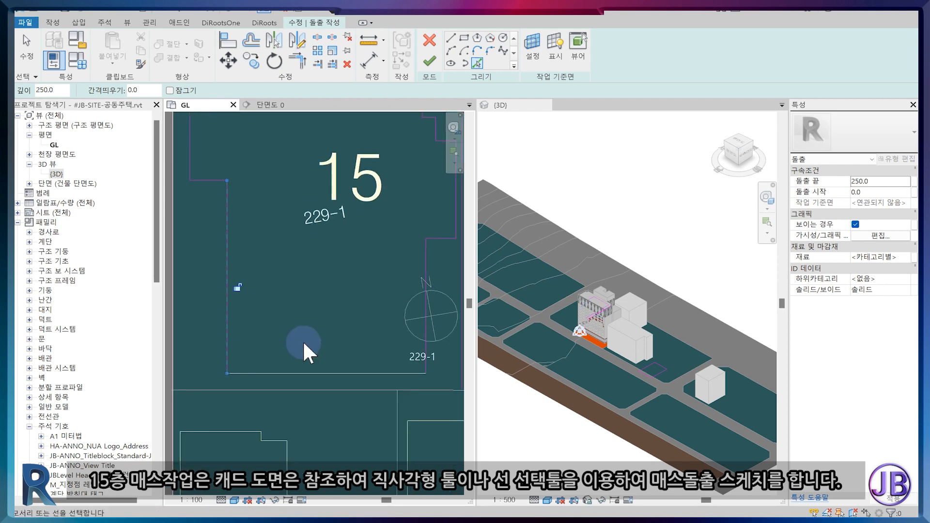
left_click(319, 374)
Pick the north and west CAD edges of the 15-storey footprint on lot 229-12, including the diagonal southwest corner.
scroll(319, 374, "down", 2)
middle_click_drag(315, 437, 328, 305)
scroll(307, 289, "up", 5)
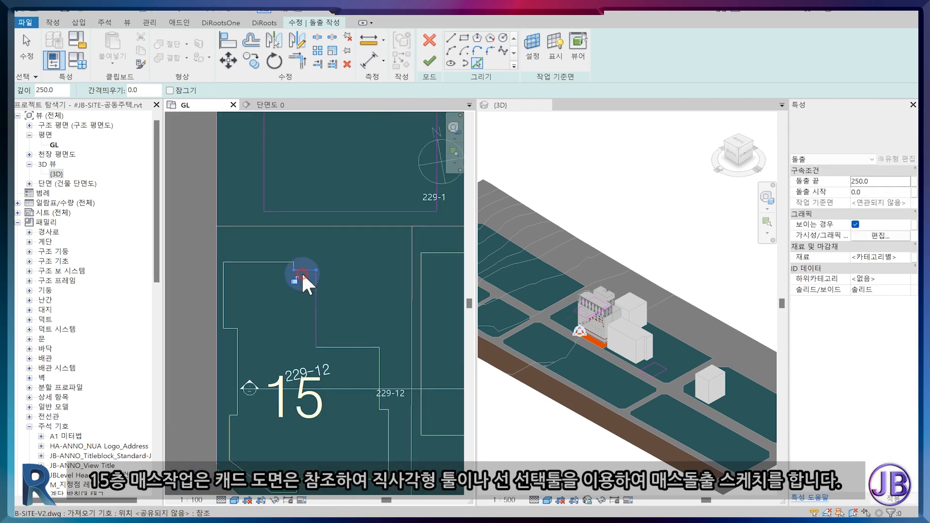
scroll(290, 271, "down", 2)
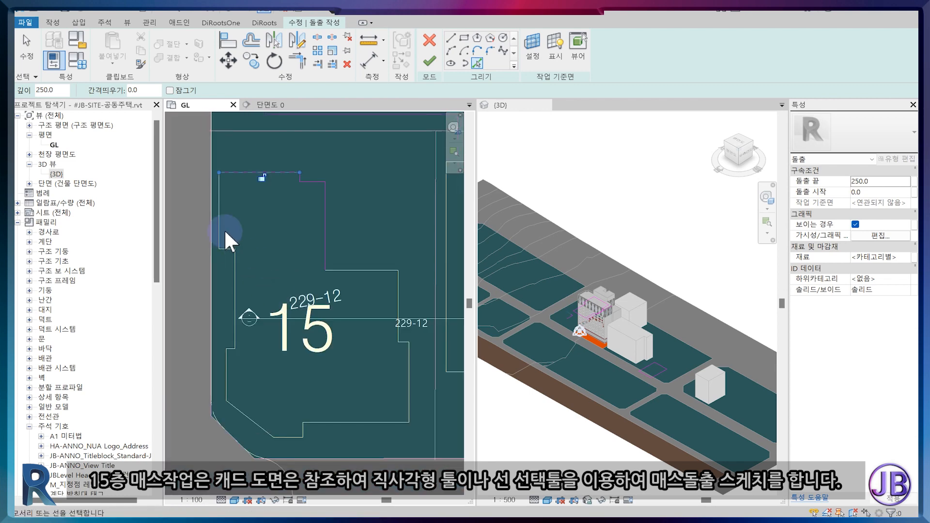
scroll(232, 346, "up", 2)
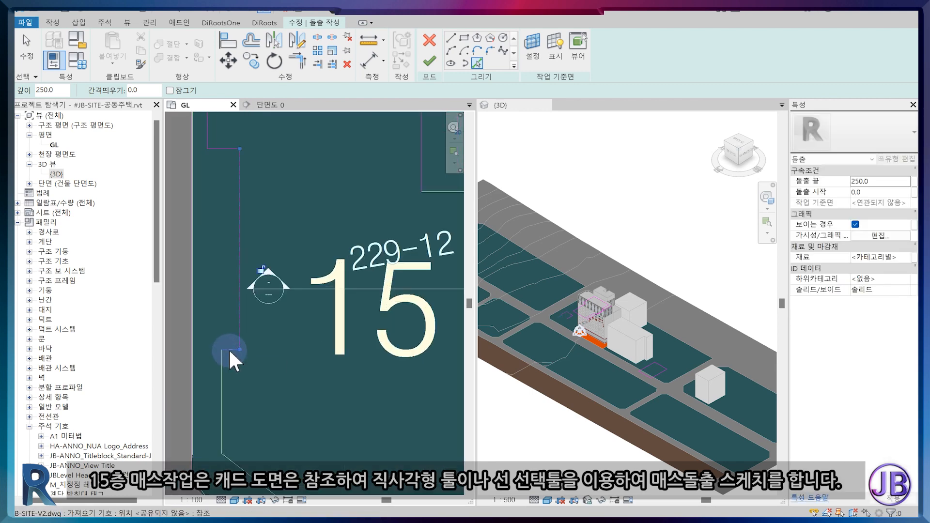
left_click(222, 455)
scroll(246, 341, "down", 1)
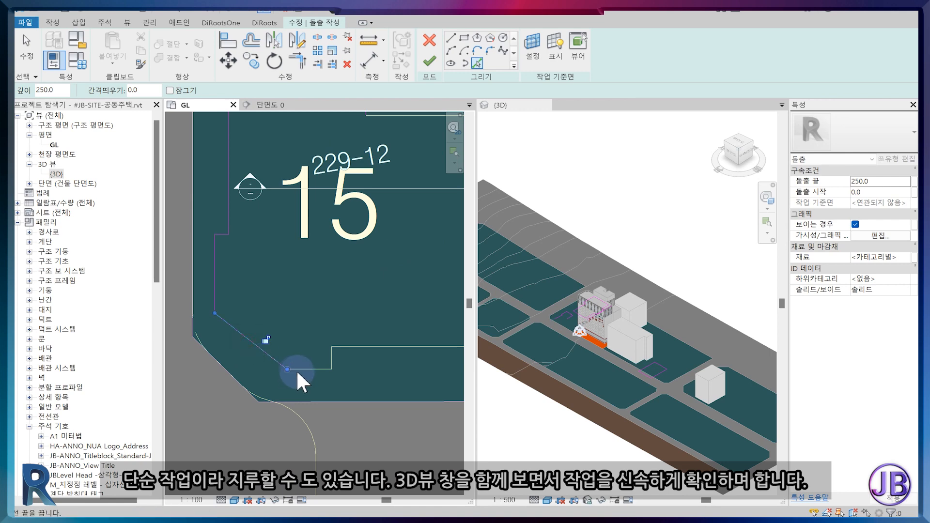
Pick the south and east CAD edges of the lot 229-12 footprint to close its outline.
left_click(334, 357)
left_click(351, 347)
scroll(353, 356, "down", 3)
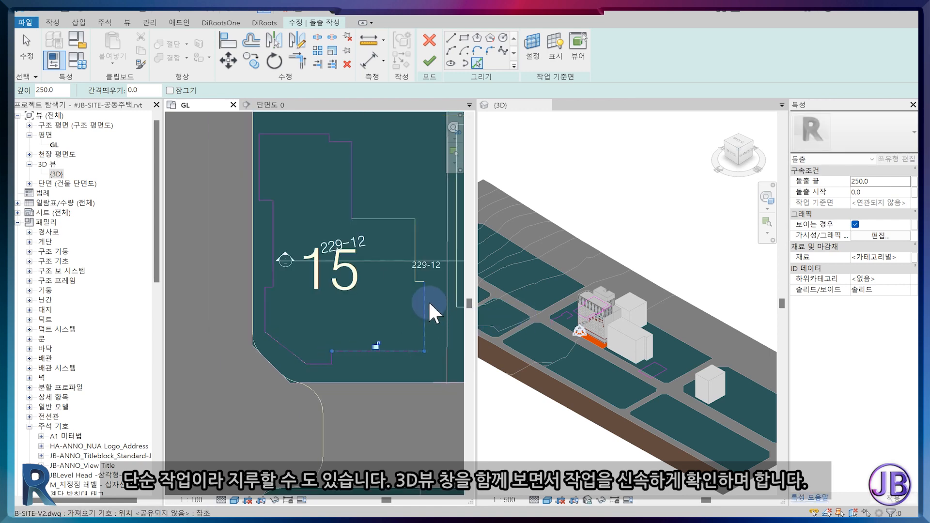
left_click(424, 300)
scroll(422, 294, "up", 2)
scroll(412, 277, "up", 2)
left_click(311, 138)
scroll(312, 326, "down", 4)
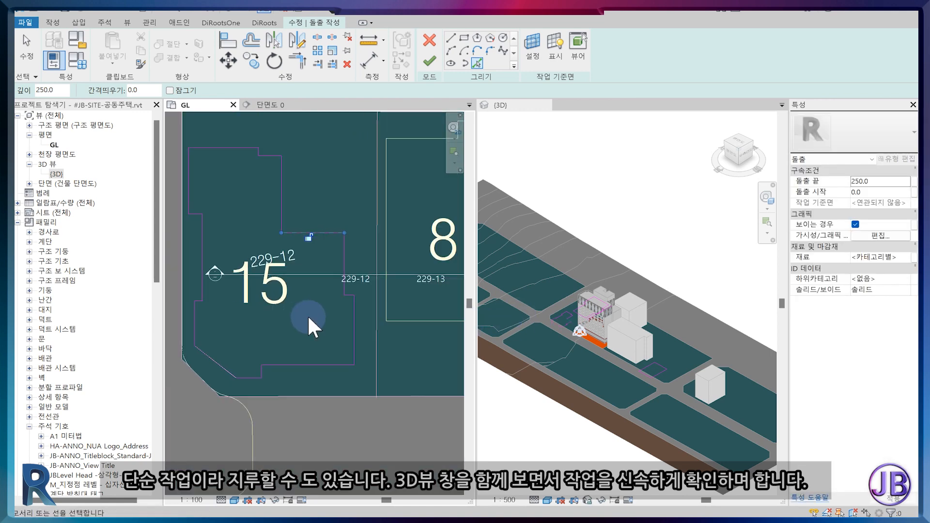
Pick the north CAD edges of the 15-storey footprint spanning lots 232-2 and 232-3 as sketch lines.
key("Escape")
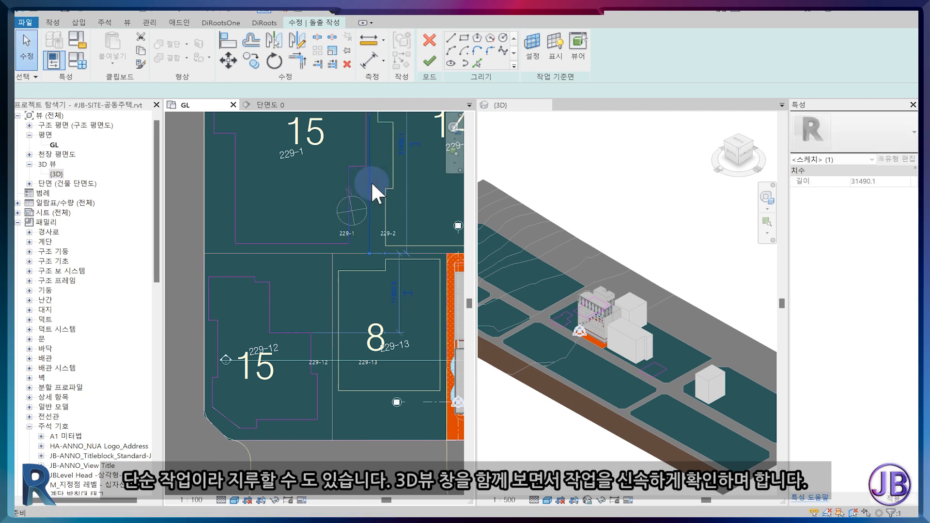
scroll(336, 349, "down", 2)
scroll(334, 360, "down", 2)
middle_click_drag(330, 399, 233, 306)
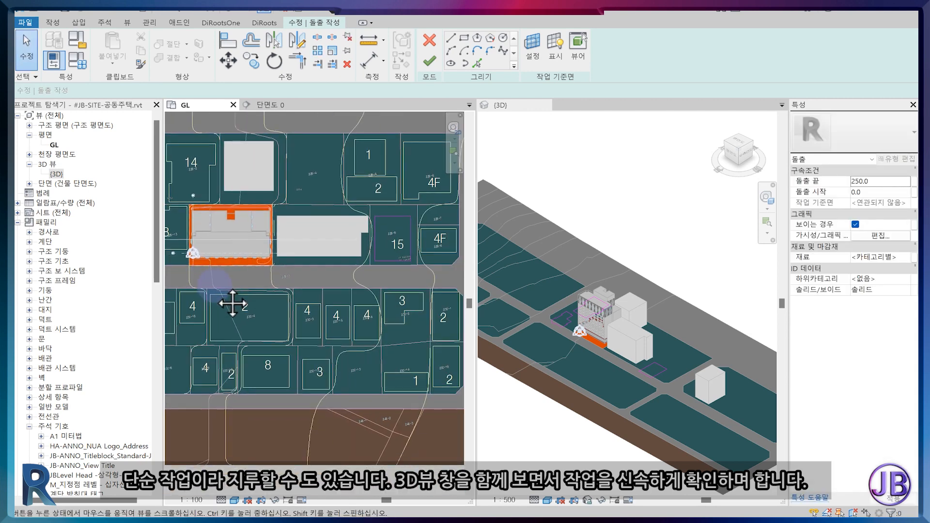
scroll(288, 346, "down", 2)
middle_click_drag(277, 340, 170, 304)
scroll(385, 178, "up", 5)
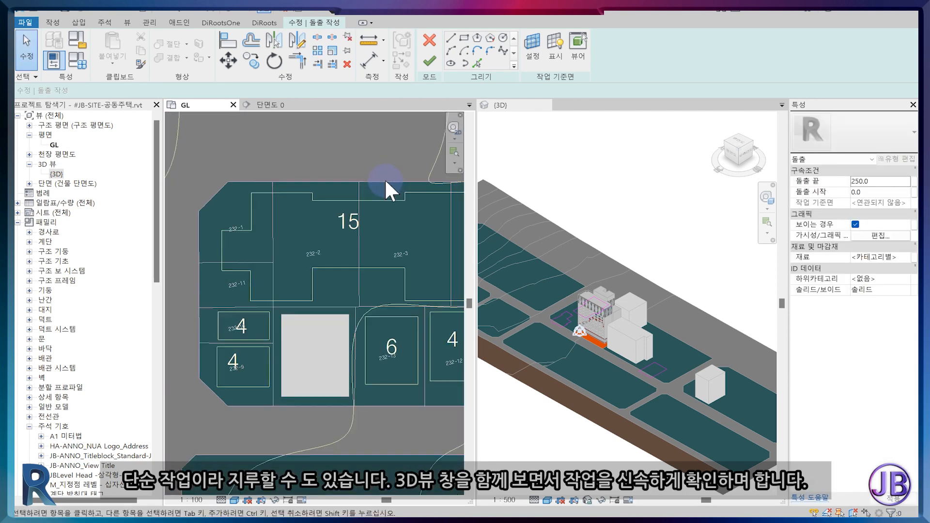
left_click(443, 198)
left_click(388, 207)
scroll(290, 191, "up", 3)
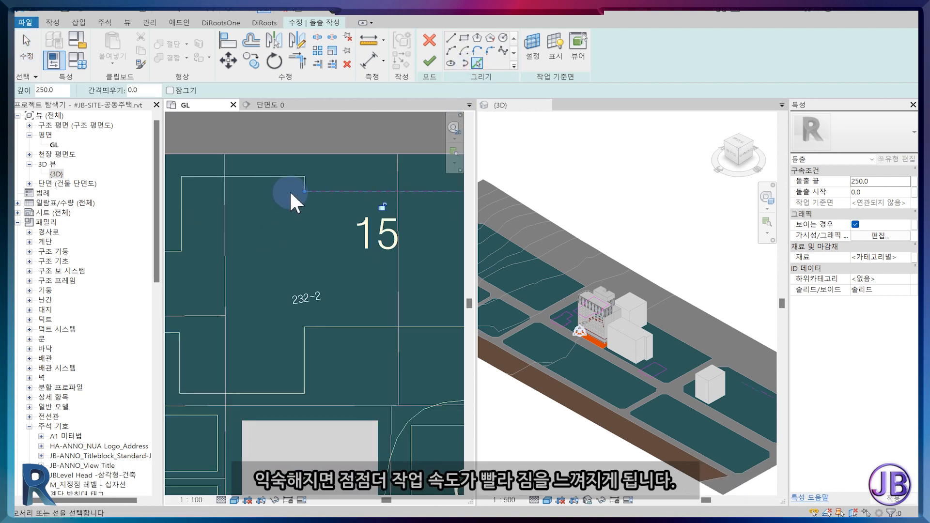
left_click(314, 177)
left_click(296, 166)
Pick the stepped west and southwest CAD edges of the same footprint across lots 232-1 and 232-11.
scroll(292, 271, "down", 2)
middle_click_drag(293, 277, 318, 270)
left_click(243, 205)
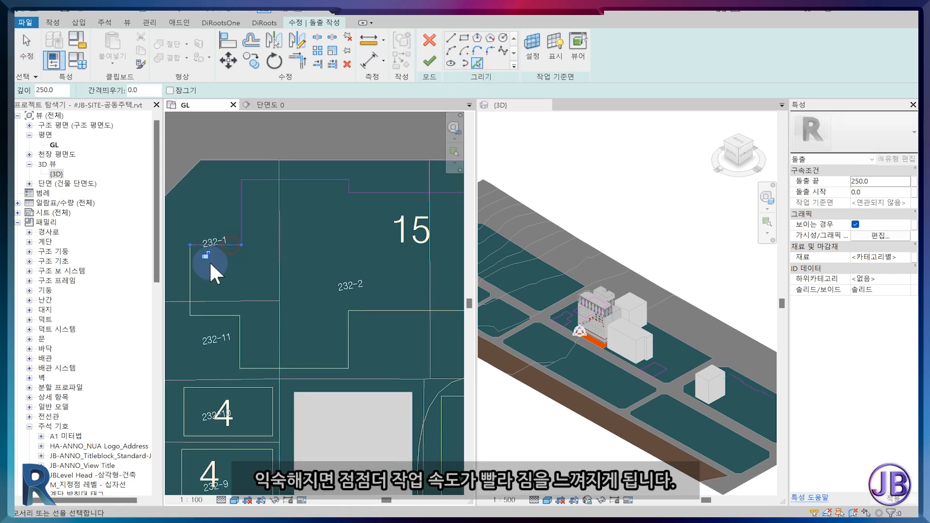
left_click(241, 334)
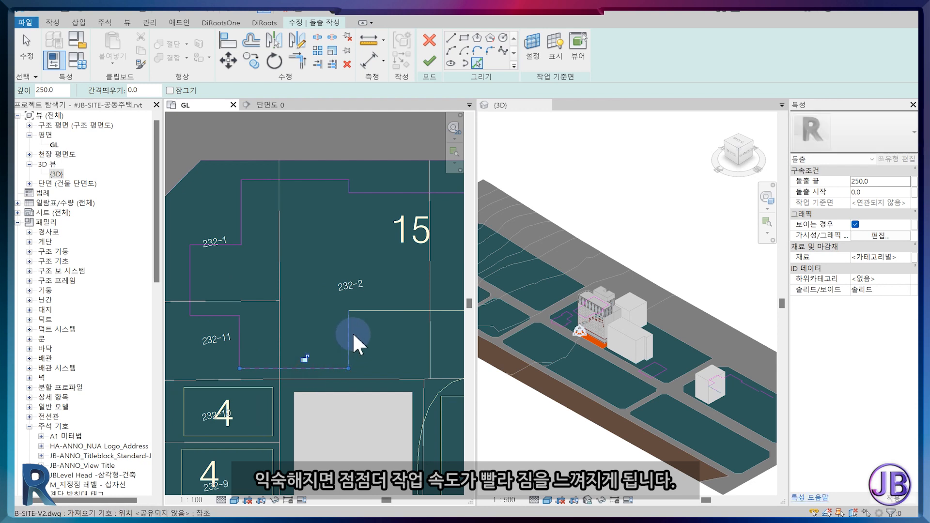
Pick the remaining south and east CAD edges on lots 232-3 and 232-4 to close the 15-storey outline.
middle_click_drag(450, 316, 287, 329)
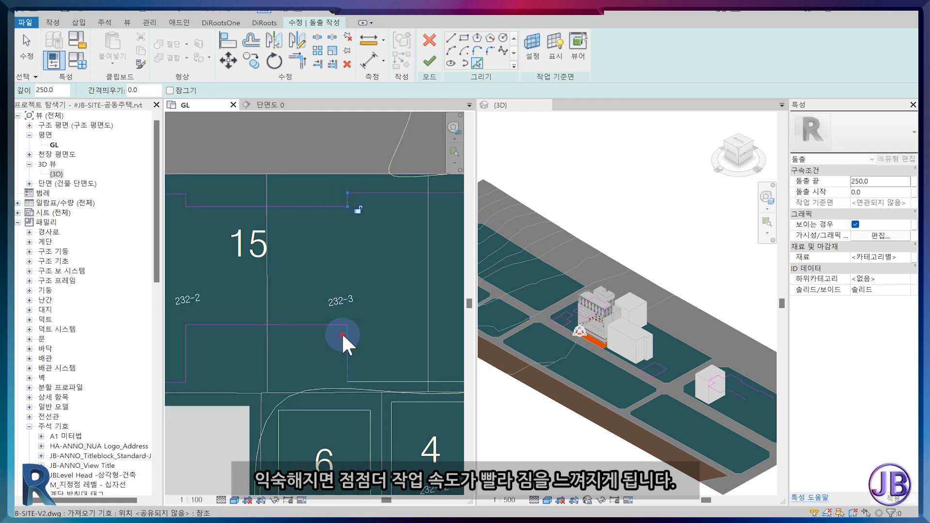
middle_click_drag(419, 374, 279, 291)
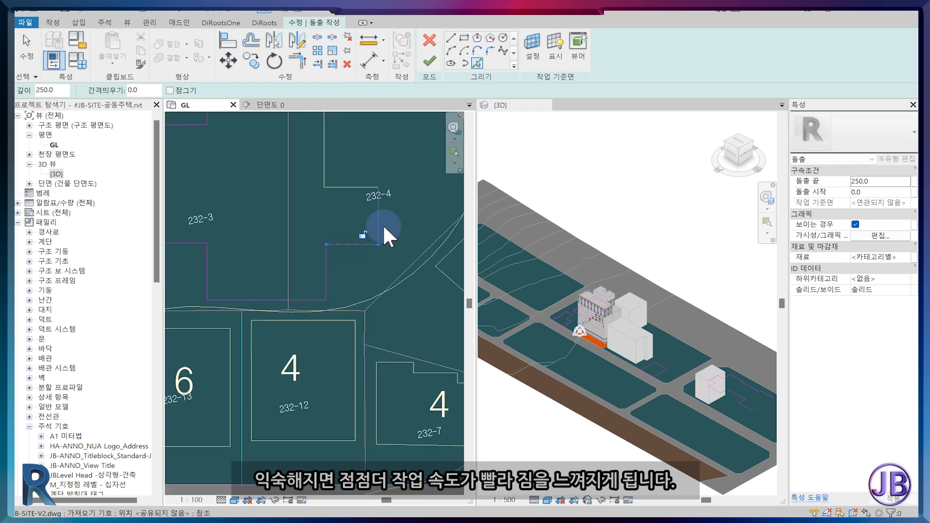
left_click(345, 188)
left_click(328, 148)
middle_click_drag(343, 135, 367, 265)
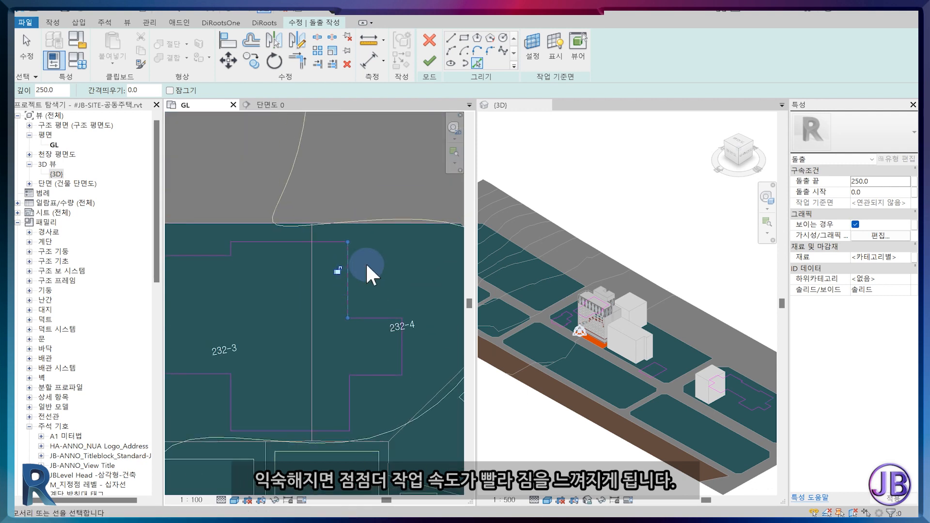
Finish the sketch of the 15-storey footprints and set the extrusion end to =15*3000.
left_click(429, 62)
left_click(889, 184)
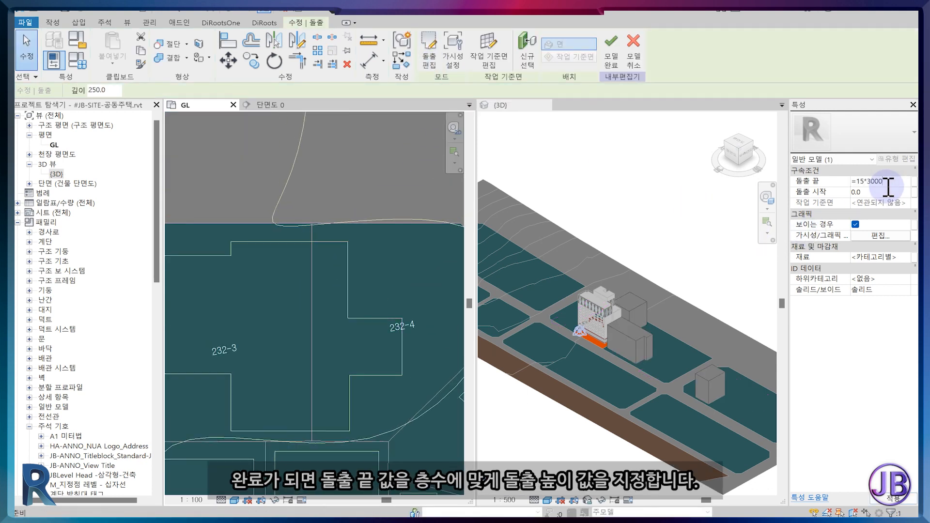
key("Return")
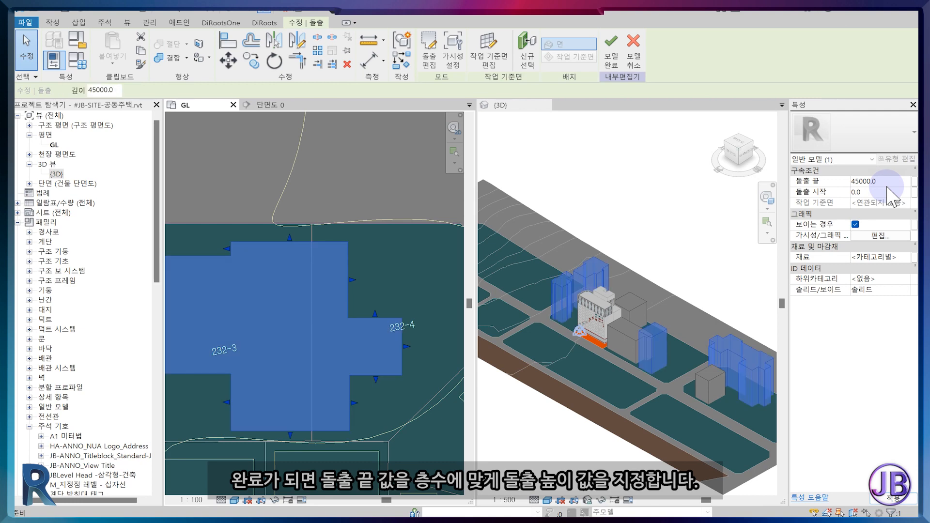
key("Escape")
scroll(717, 358, "up", 2)
scroll(717, 359, "down", 2)
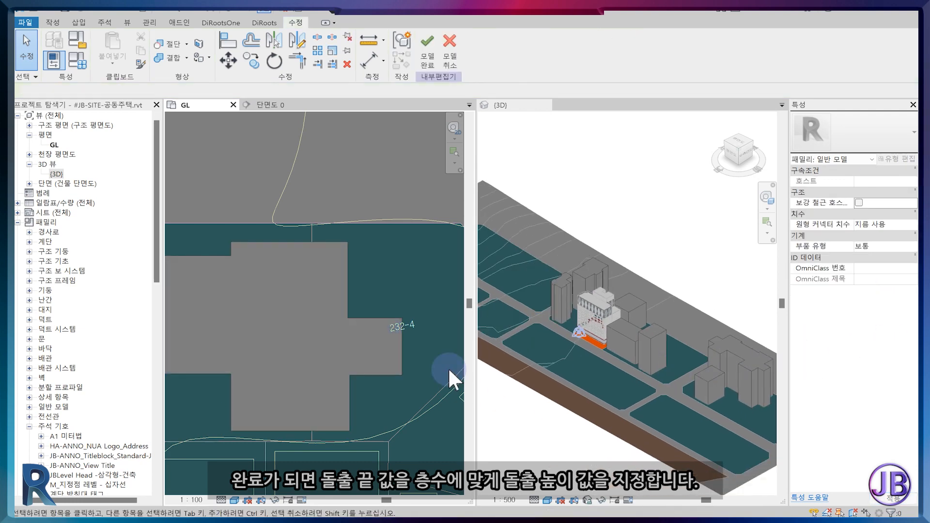
Start a new extrusion for the 4-storey buildings and draw a rectangle over the 4F footprint on lot 229-8.
scroll(313, 336, "down", 5)
middle_click_drag(338, 345, 408, 284)
middle_click_drag(332, 368, 407, 309)
middle_click_drag(272, 270, 370, 324)
left_click(52, 22)
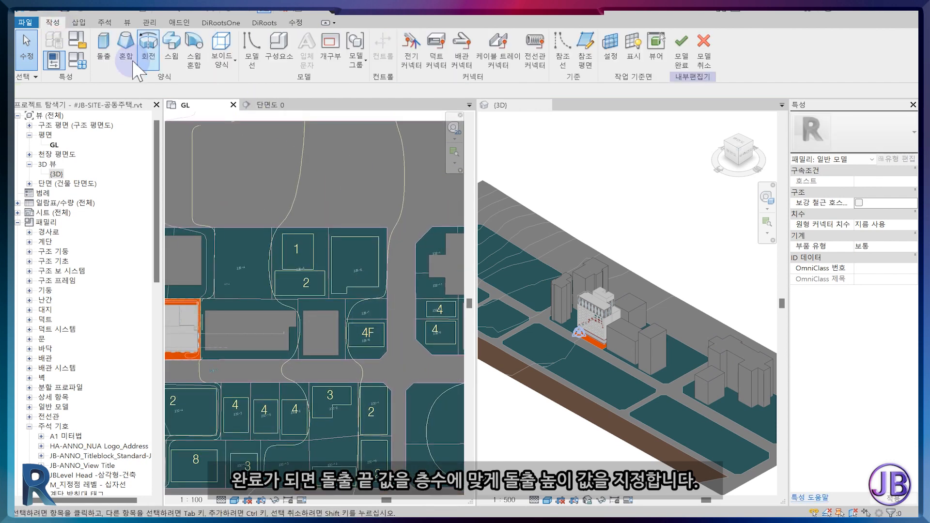
left_click(99, 46)
scroll(356, 279, "up", 3)
scroll(376, 389, "up", 2)
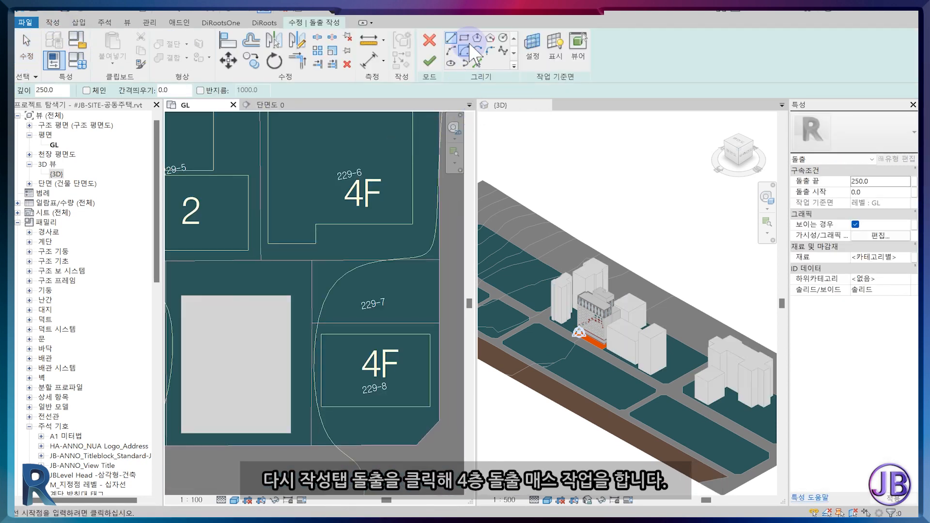
left_click(464, 38)
scroll(344, 378, "up", 2)
left_click(311, 311)
middle_click_drag(372, 389, 287, 364)
left_click(390, 395)
Pick the CAD edges of the notched 4F footprint on lot 229-6 as sketch lines.
middle_click_drag(268, 209, 365, 371)
left_click(477, 63)
left_click(359, 281)
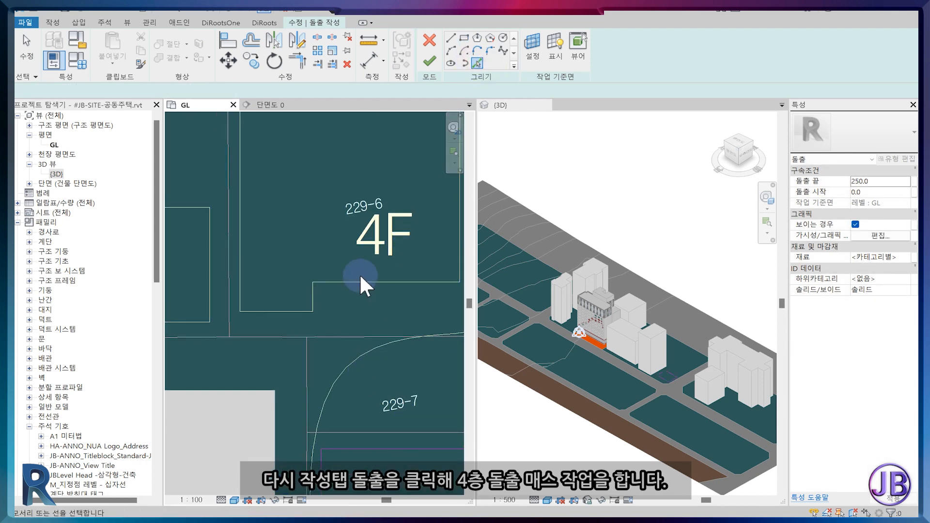
left_click(460, 242)
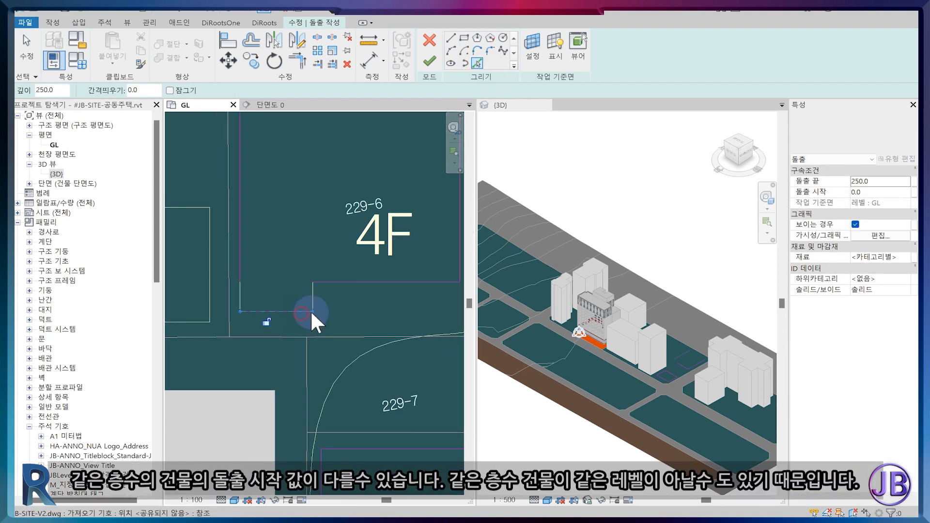
middle_click_drag(308, 200, 292, 358)
left_click(324, 210)
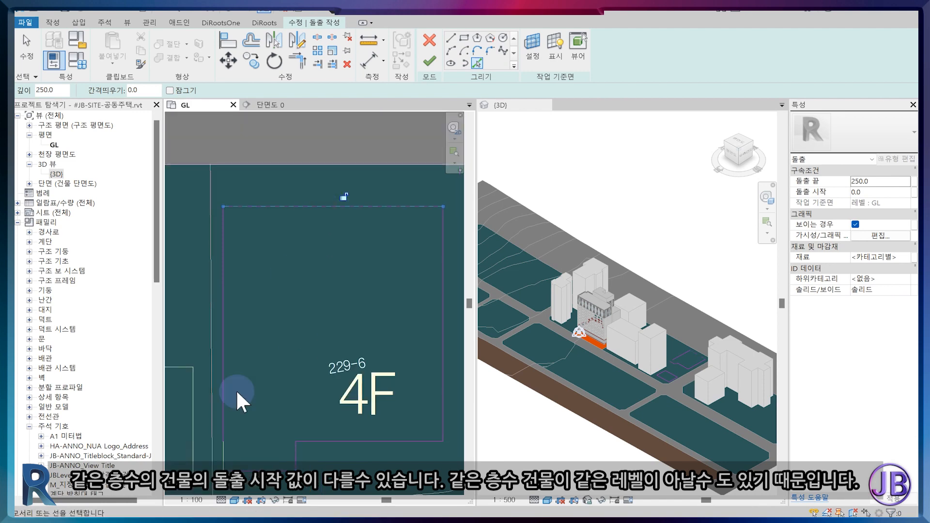
Trim the west and south sketch lines of the lot 229-6 footprint to a closed corner.
middle_click_drag(236, 392, 287, 298)
left_click(287, 372)
key("t")
key("r")
left_click(275, 318)
left_click(286, 373)
Draw rectangles over the three adjacent 4-storey footprints around lot 230-15.
scroll(332, 275, "down", 5)
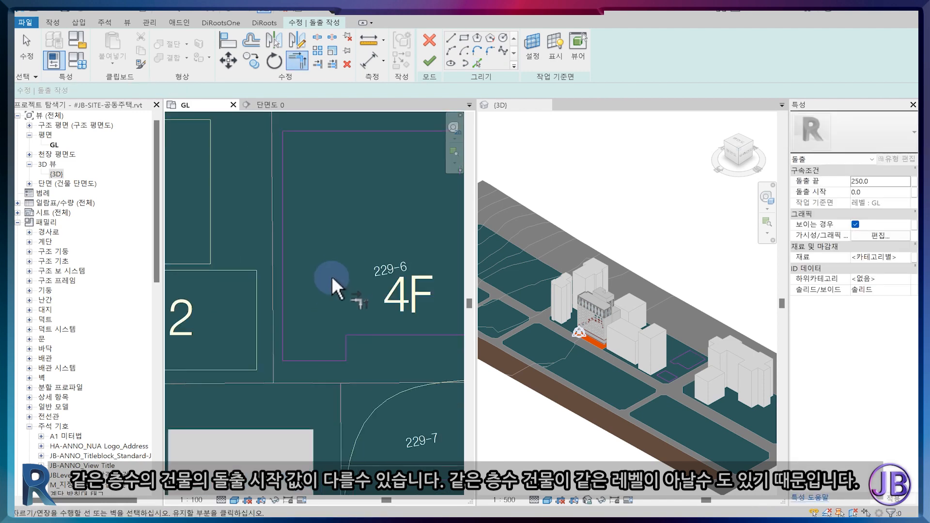
middle_click_drag(329, 406, 433, 202)
scroll(348, 294, "up", 5)
left_click(464, 38)
left_click(266, 223)
left_click(380, 394)
left_click(237, 187)
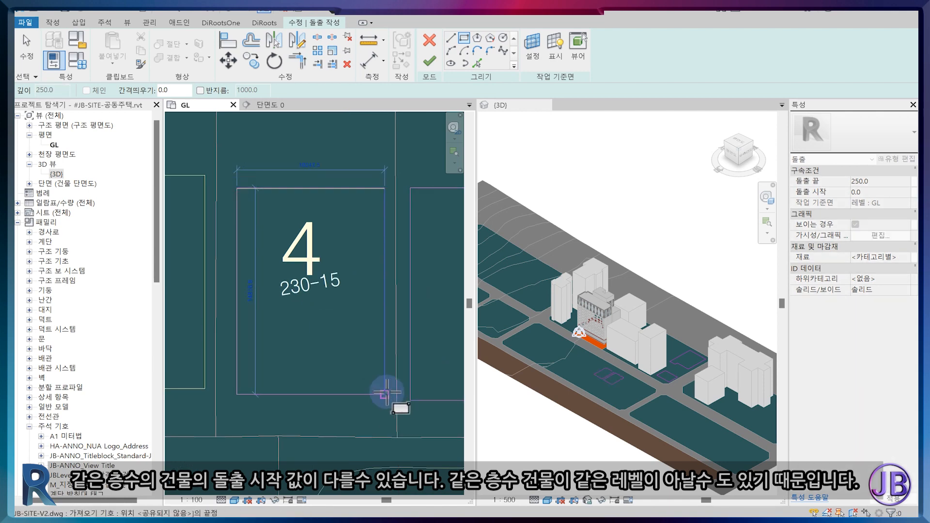
left_click(386, 393)
left_click(325, 231)
left_click(225, 371)
Draw rectangles over the 4-storey footprints on lots 230-18, 230-9, 230-17 and 230-5.
scroll(228, 371, "down", 3)
left_click(275, 194)
left_click(332, 302)
left_click(297, 374)
left_click(369, 452)
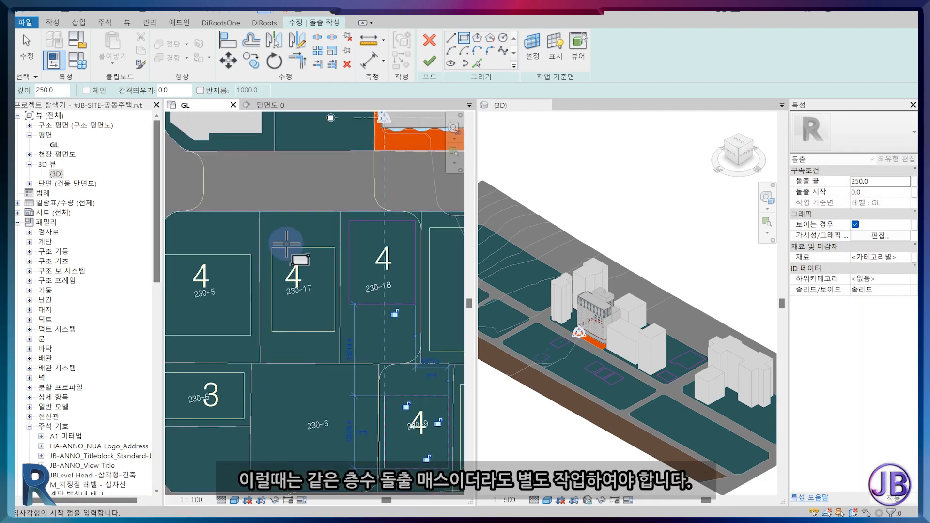
left_click(275, 247)
left_click(337, 331)
left_click(289, 251)
left_click(379, 331)
Outline the 4-storey footprint on lot 227-2 with its narrow eastern part, trimming the sketch lines where the two meet.
scroll(379, 332, "down", 4)
middle_click_drag(272, 320, 326, 335)
scroll(310, 340, "up", 5)
left_click(252, 307)
left_click(327, 414)
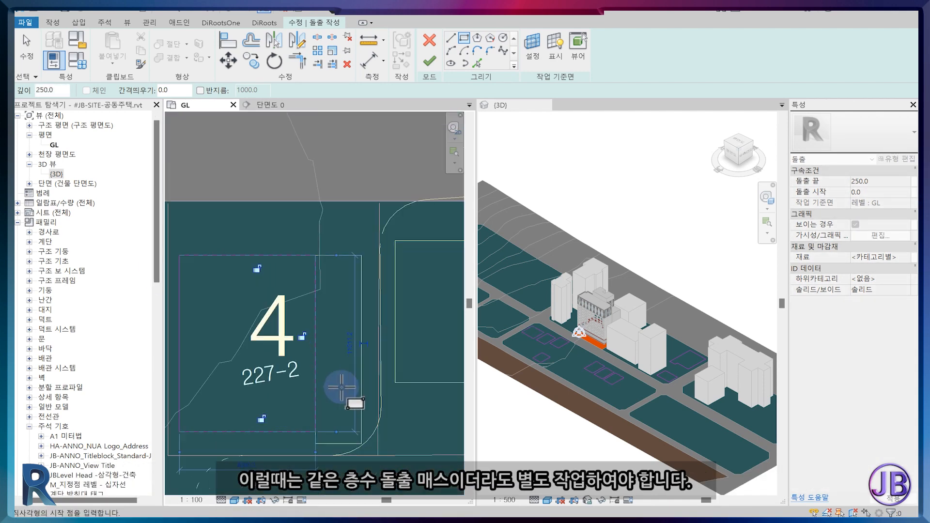
left_click(477, 64)
key("Escape")
scroll(397, 301, "down", 3)
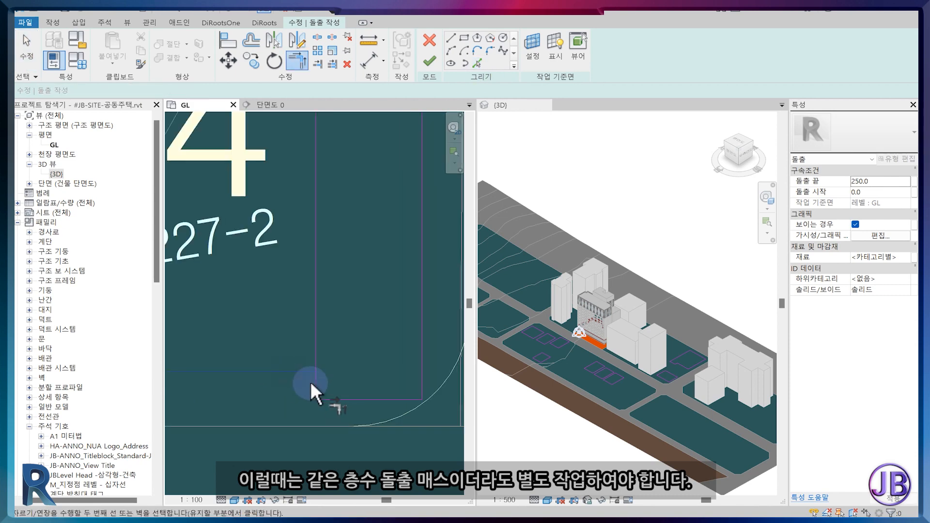
Draw rectangles over the 4-storey footprints on lots 232-10, 232-9 and 232-12.
scroll(391, 350, "down", 5)
middle_click_drag(362, 345, 208, 358)
middle_click_drag(427, 359, 266, 356)
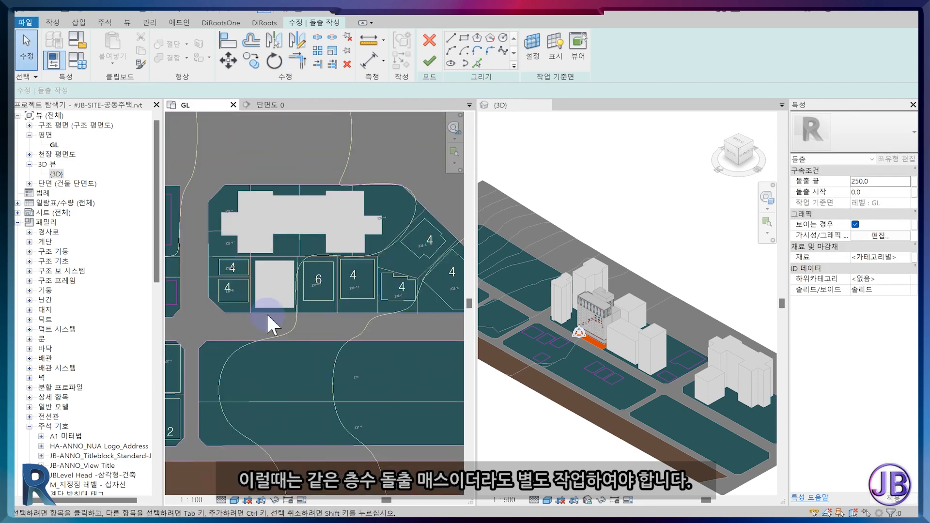
scroll(231, 280, "up", 4)
left_click(464, 38)
left_click(171, 201)
left_click(274, 256)
left_click(168, 272)
left_click(273, 351)
middle_click_drag(403, 335, 235, 371)
left_click(173, 228)
left_click(282, 363)
Pick the CAD edges of the 4-storey footprint on lot 232-7, including its stepped north side.
left_click(477, 63)
scroll(345, 279, "up", 3)
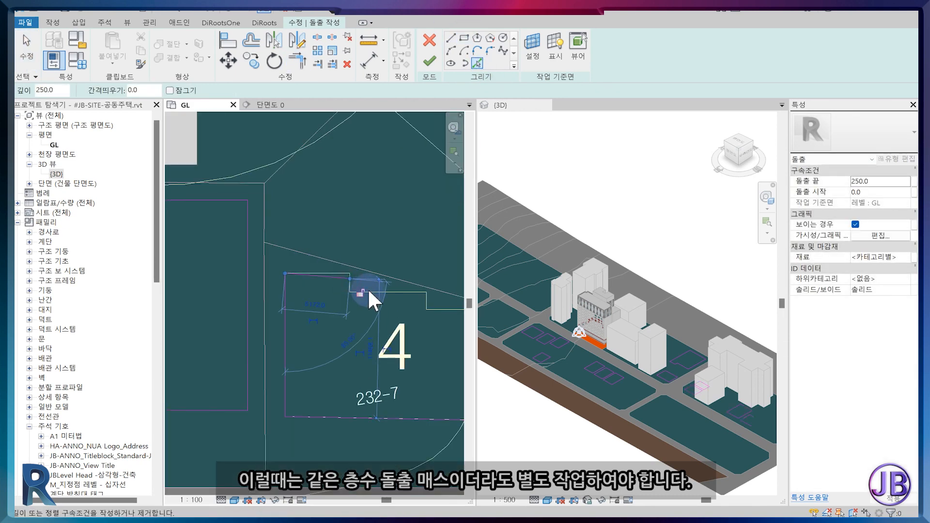
left_click(351, 285)
left_click(402, 294)
left_click(335, 283)
Pick the CAD edges of the rotated, notched 4-storey footprint on lot 232-5.
middle_click_drag(436, 320, 264, 347)
scroll(363, 306, "down", 3)
left_click(409, 189)
scroll(423, 211, "up", 4)
left_click(417, 226)
scroll(339, 217, "down", 2)
scroll(312, 279, "down", 3)
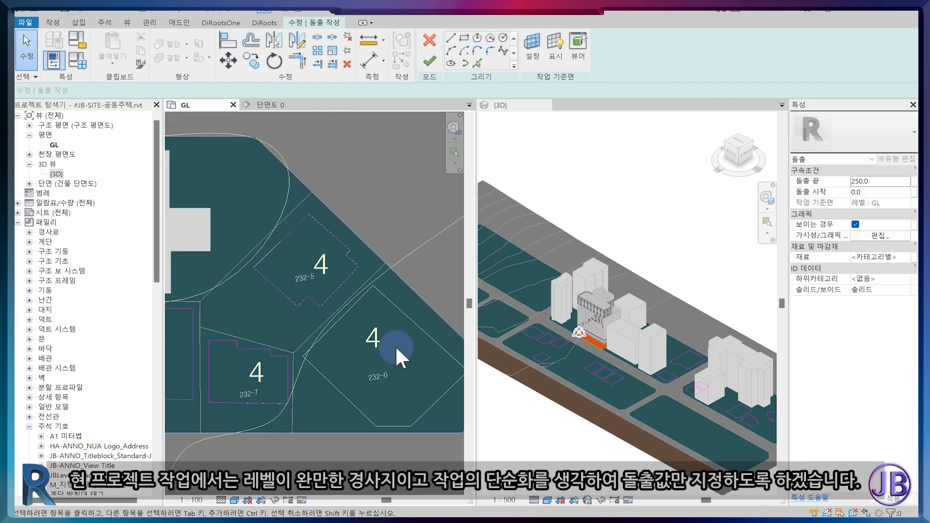
Pick the CAD edges of the angled 4-storey footprint on lot 232-6 to form a closed outline.
left_click(399, 425)
scroll(349, 299, "up", 3)
left_click(351, 297)
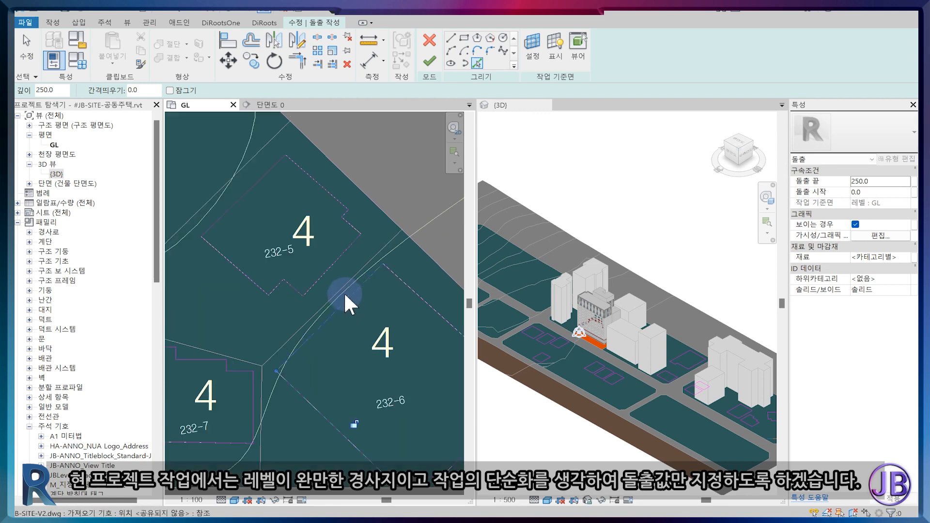
scroll(395, 374, "down", 4)
middle_click_drag(395, 373, 357, 319)
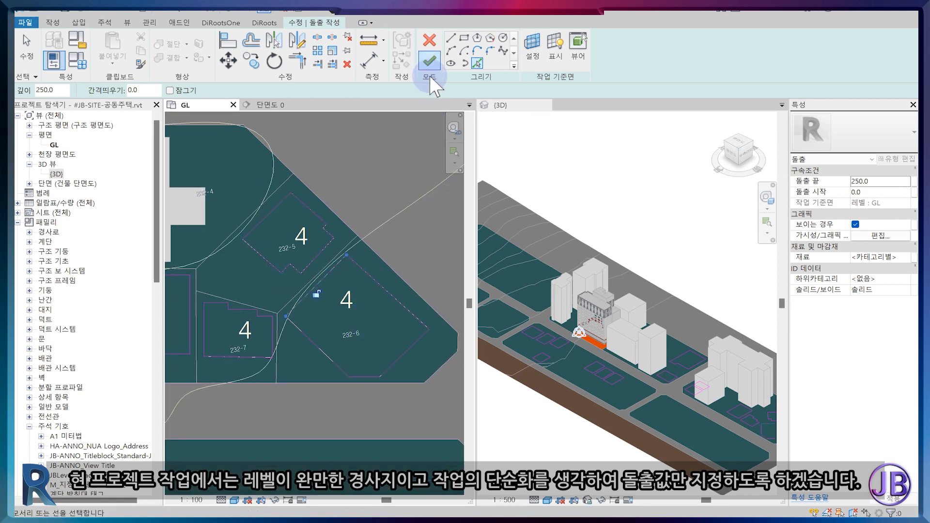
Finish the sketch of the 4-storey footprints and set the extrusion end to =4*3000.
left_click(439, 59)
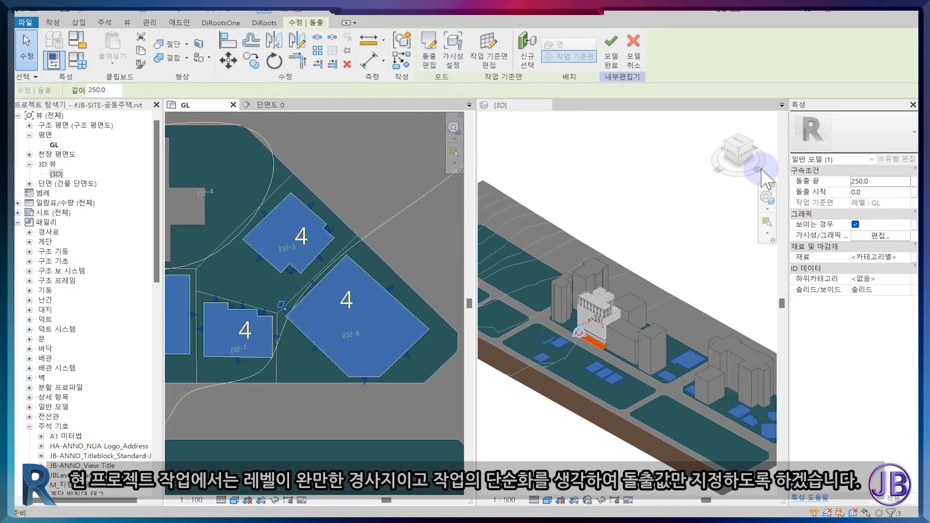
left_click(881, 182)
type("=4*3000")
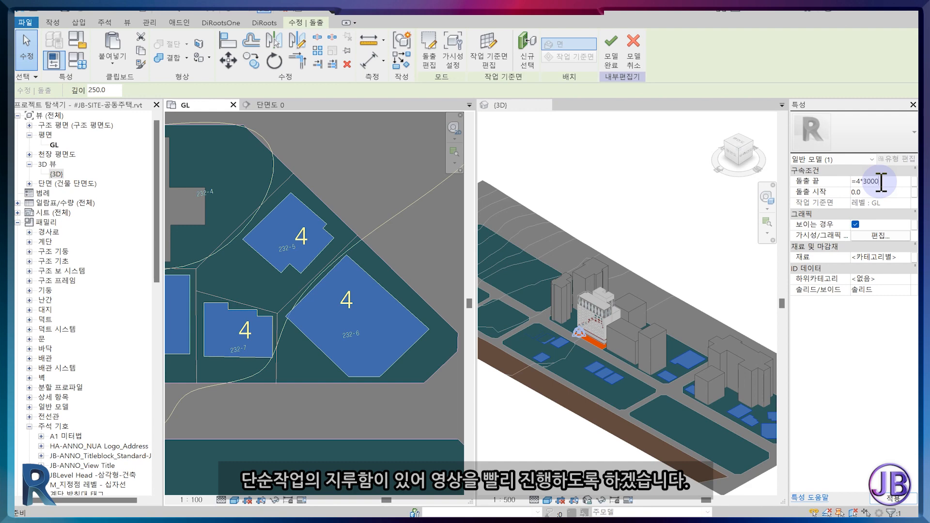
left_click(670, 266)
scroll(655, 308, "down", 2)
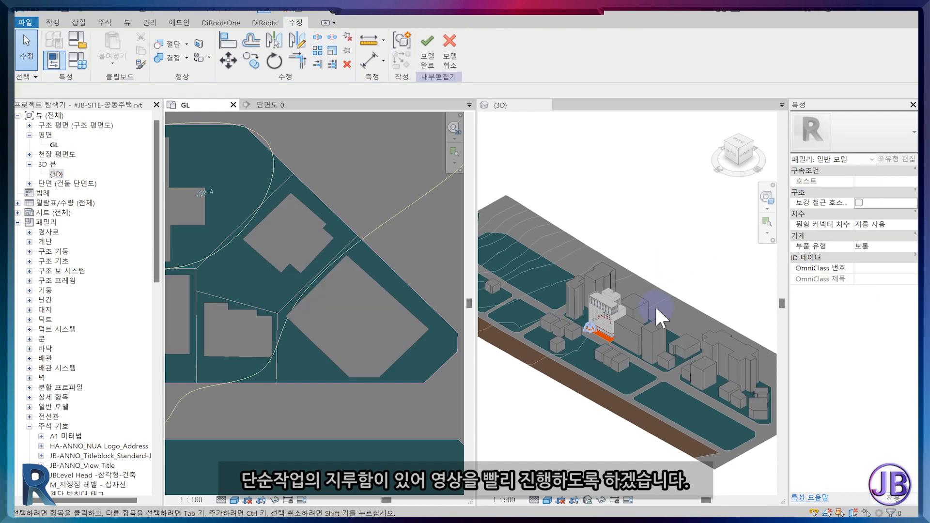
Start a new extrusion and pick the stepped CAD edges of the 14-storey footprint on lot 229-2.
scroll(426, 324, "down", 5)
middle_click_drag(320, 310, 451, 305)
scroll(291, 310, "up", 2)
left_click(52, 23)
left_click(103, 48)
left_click(478, 64)
scroll(285, 234, "up", 5)
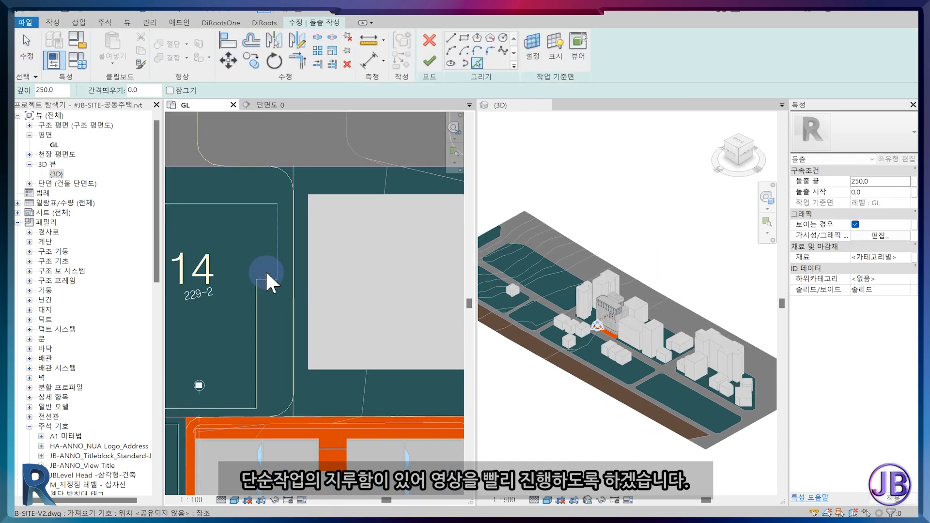
middle_click_drag(252, 313, 348, 252)
scroll(218, 252, "up", 3)
left_click(223, 213)
left_click(217, 280)
scroll(303, 403, "down", 2)
left_click(310, 394)
Finish the 14-storey footprint sketch and set the extrusion end to =14*3000.
left_click(430, 61)
left_click(888, 182)
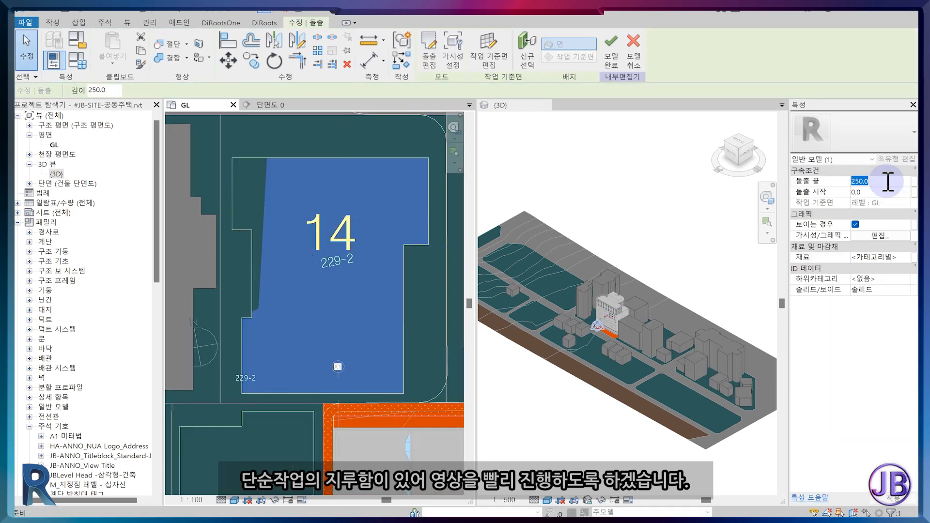
type("=14*3000")
left_click(670, 242)
scroll(309, 310, "down", 4)
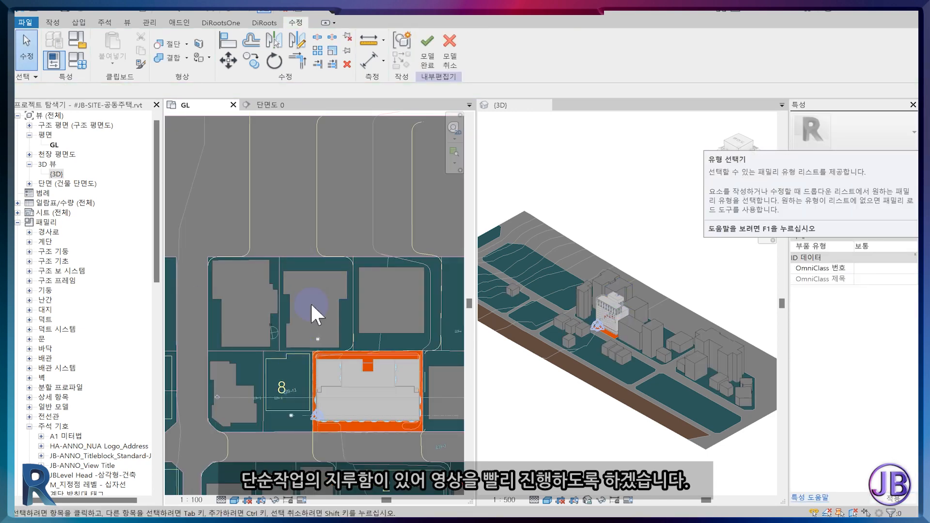
Pick the CAD edges of the 3-storey footprint on lot 227-11 and the neighbouring footprint on lot 227-10.
left_click(326, 216)
left_click(200, 335)
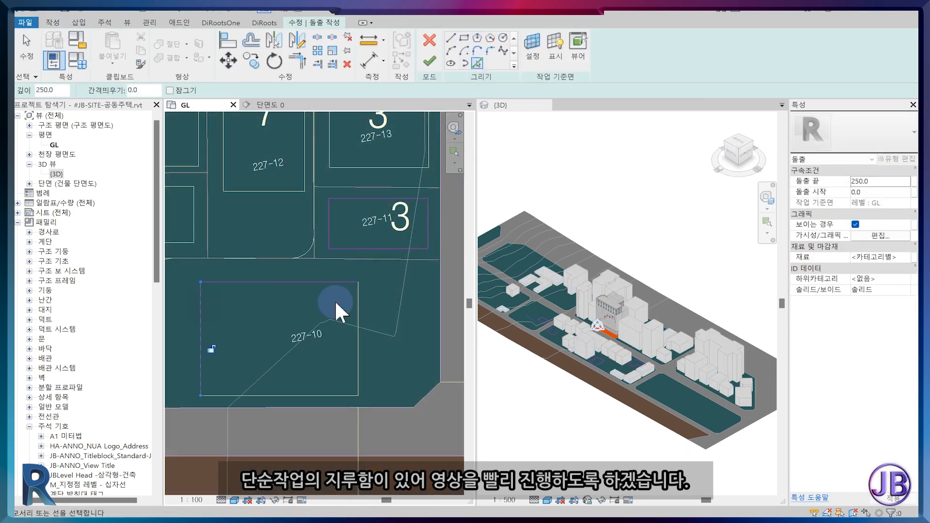
left_click(315, 396)
middle_click_drag(344, 149, 319, 306)
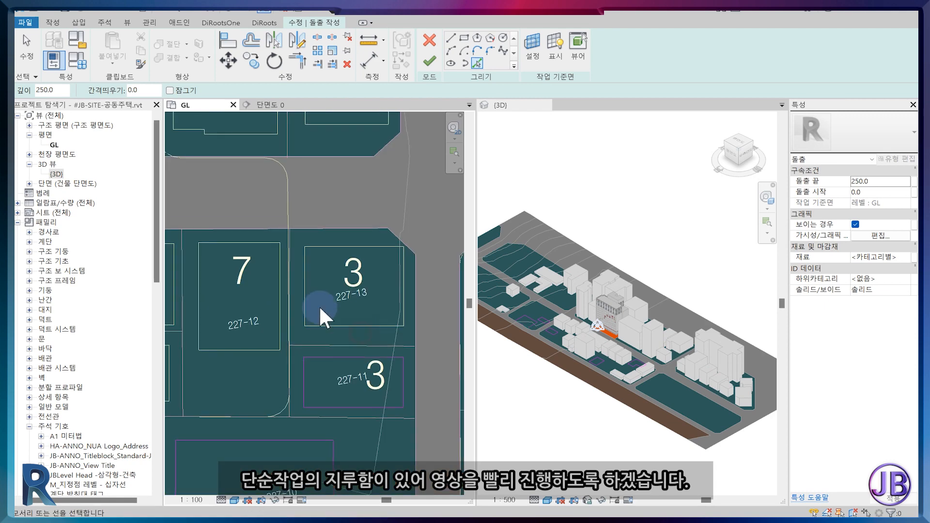
Pick the CAD edges of the 3-storey footprints on lots 227-13, 227-7 and 227-3.
left_click(404, 295)
scroll(382, 318, "down", 3)
middle_click_drag(285, 258, 398, 247)
scroll(388, 257, "up", 2)
left_click(351, 334)
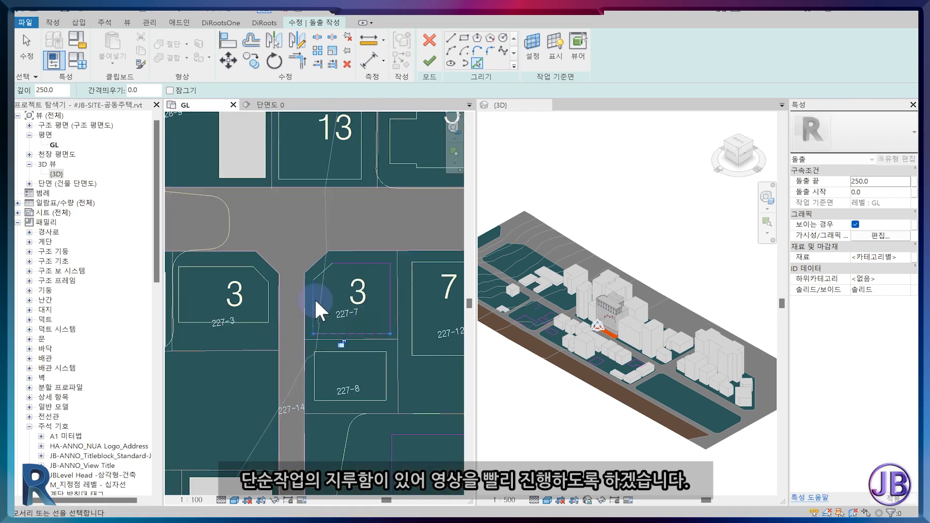
left_click(314, 299)
scroll(318, 275, "up", 5)
left_click(357, 253)
scroll(431, 233, "down", 2)
left_click(259, 254)
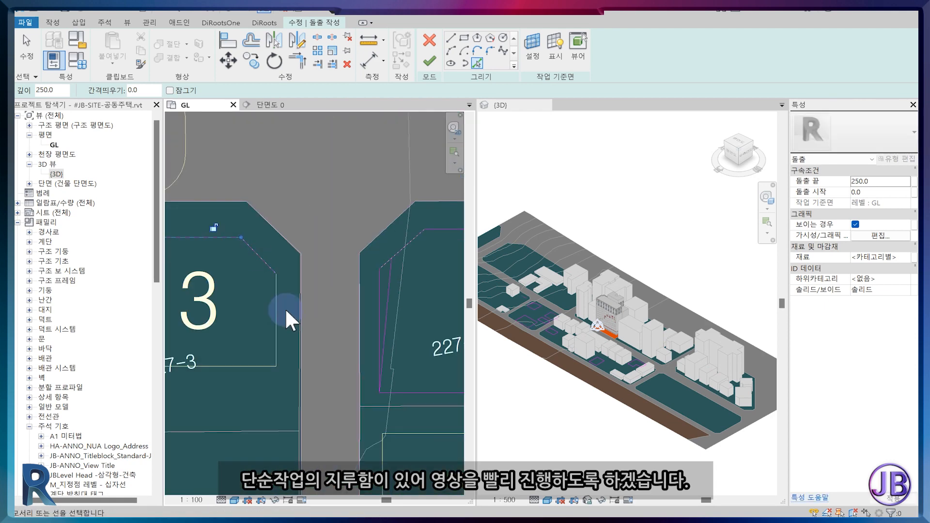
Trace the footprint on lot 227-8 with a rectangle in the same extrusion sketch.
scroll(395, 247, "down", 2)
key("Escape")
middle_click_drag(388, 282, 289, 221)
left_click(464, 38)
left_click(293, 294)
left_click(388, 358)
scroll(394, 347, "down", 4)
mouse_move(379, 339)
middle_mouse_down()
mouse_move(272, 356)
mouse_move(411, 349)
middle_mouse_up()
Finish the 3-storey footprint sketch and set the extrusion end to 9000.
left_click(430, 62)
left_click(893, 180)
type("9000")
key("Escape")
scroll(310, 301, "down", 4)
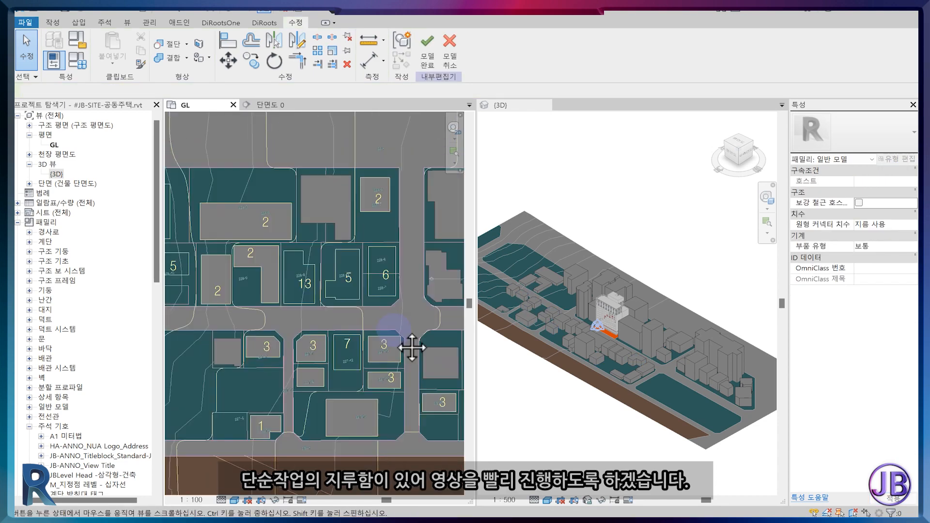
Start a new extrusion and trace a remaining CAD footprint with a rectangle.
middle_click_drag(310, 335, 456, 329)
left_click(52, 22)
left_click(103, 46)
scroll(245, 358, "up", 2)
left_click(467, 40)
left_click(269, 235)
left_click(350, 281)
scroll(339, 261, "down", 2)
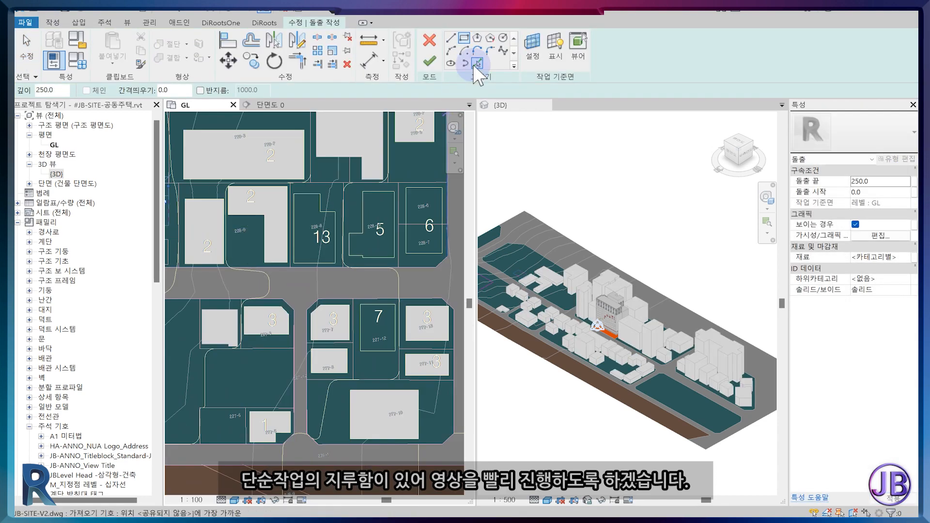
Pick the CAD edges of another remaining footprint, finish the sketch and define its extrusion end.
left_click(477, 64)
scroll(352, 237, "up", 4)
left_click(333, 222)
left_click(297, 61)
scroll(345, 293, "down", 5)
left_click(430, 62)
left_click(889, 181)
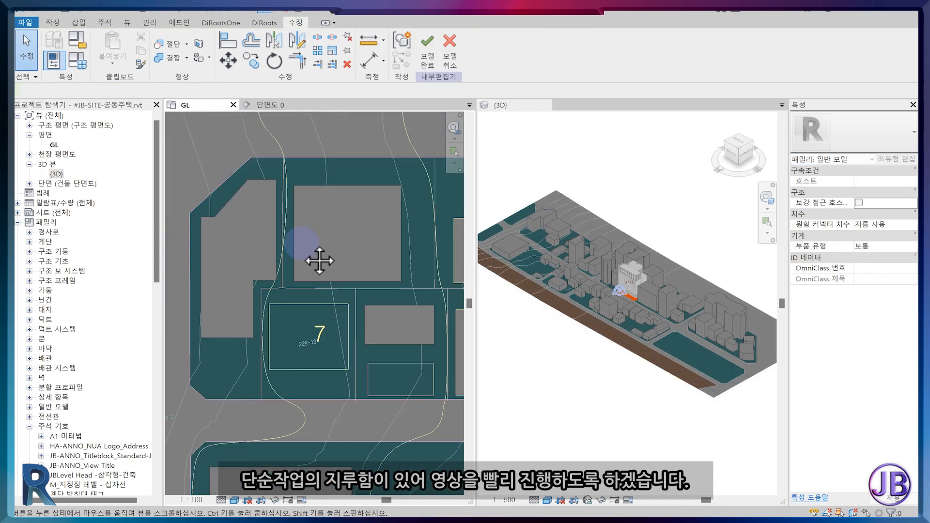
Edit the 6000 mm extrusion, adding a rectangle over the open footprint beside lot 228-13 and aligning its edge to the CAD line.
scroll(320, 260, "down", 2)
left_click(412, 296)
left_click(431, 69)
left_click(468, 41)
left_click(326, 301)
left_click(400, 338)
left_click(229, 39)
scroll(346, 295, "up", 5)
left_click(346, 295)
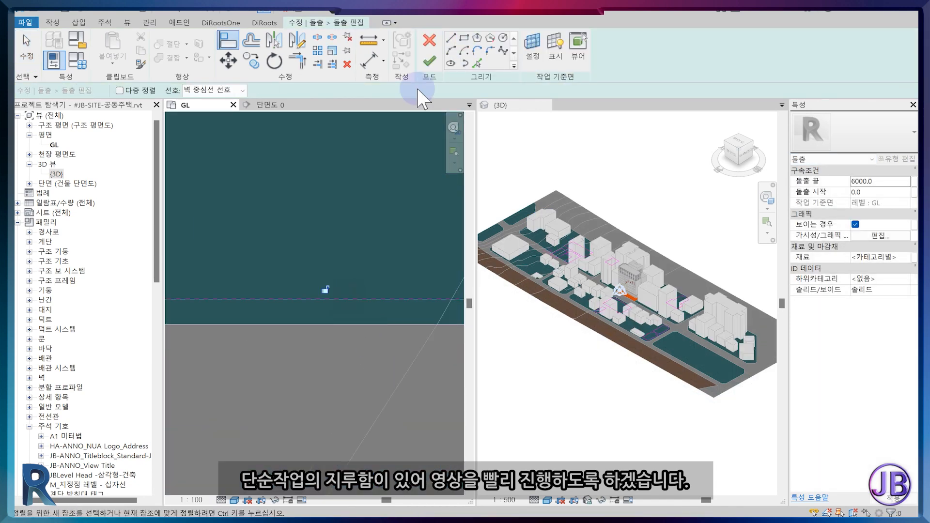
left_click(430, 61)
Extrude a rectangle over the 7-storey footprint on lot 228-13 with an extrusion end of 21000.
left_click(52, 26)
left_click(110, 63)
left_click(463, 39)
scroll(330, 230, "up", 2)
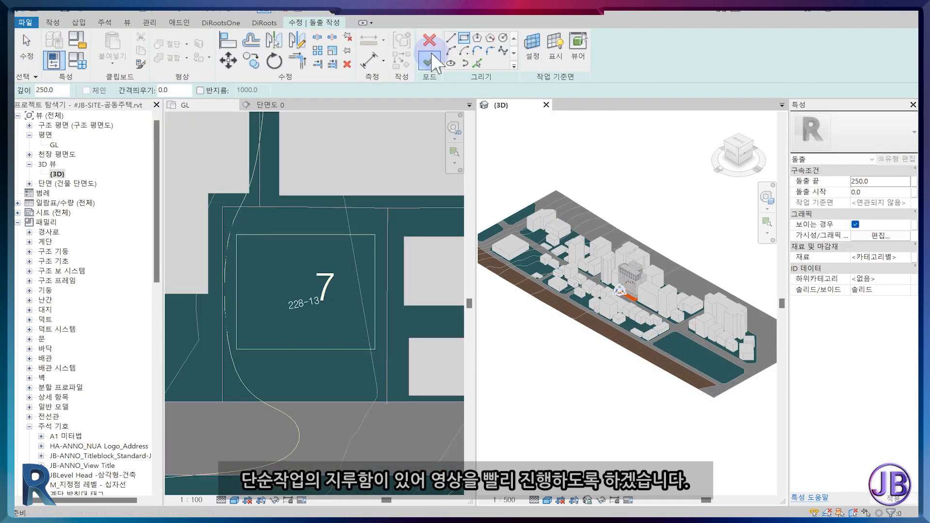
left_click(237, 235)
left_click(375, 349)
left_click(429, 62)
left_click(885, 182)
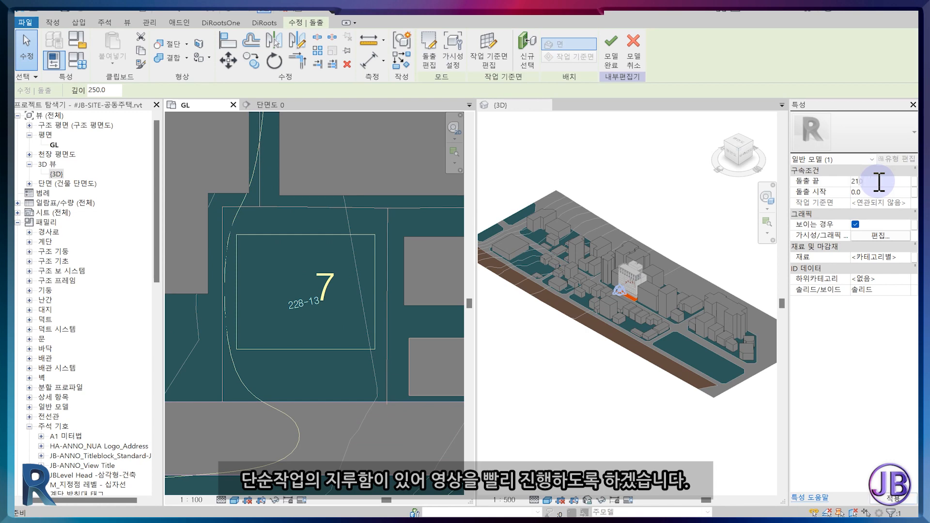
type("21000")
key("Return")
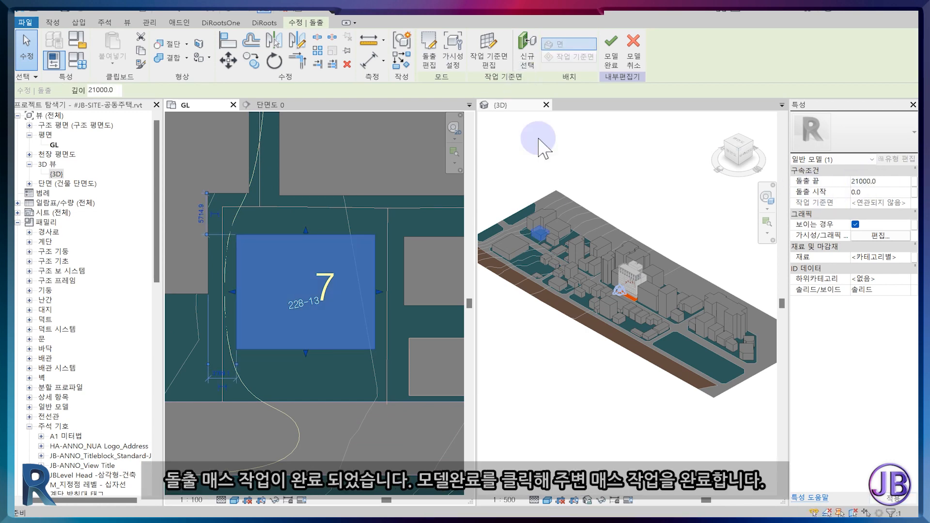
Check the GL plan for unmodelled footprints and finish the in-place mass model.
left_click(582, 213)
scroll(269, 289, "down", 8)
scroll(422, 354, "up", 2)
middle_click_drag(421, 354, 281, 358)
middle_click_drag(388, 327, 243, 329)
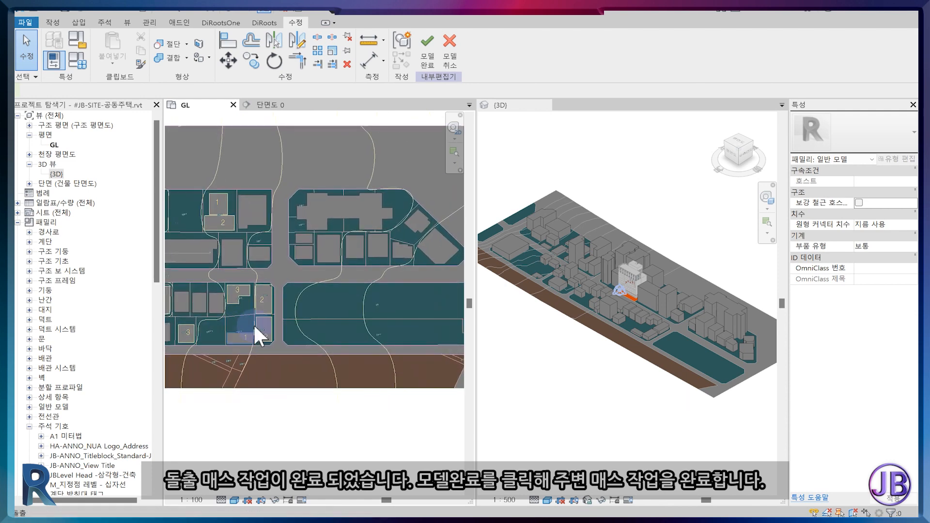
left_click(428, 53)
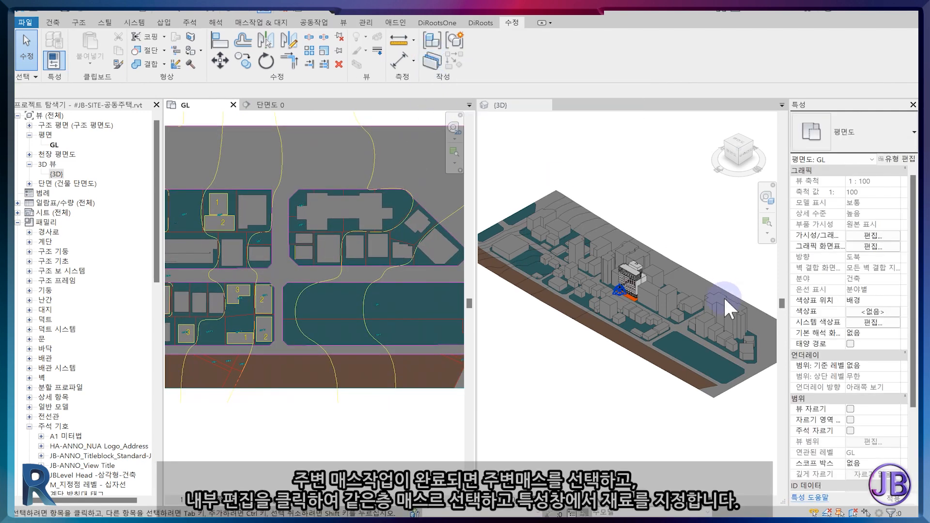
Reopen the surrounding mass for in-place editing and select the 15-storey extrusion.
left_click(727, 311)
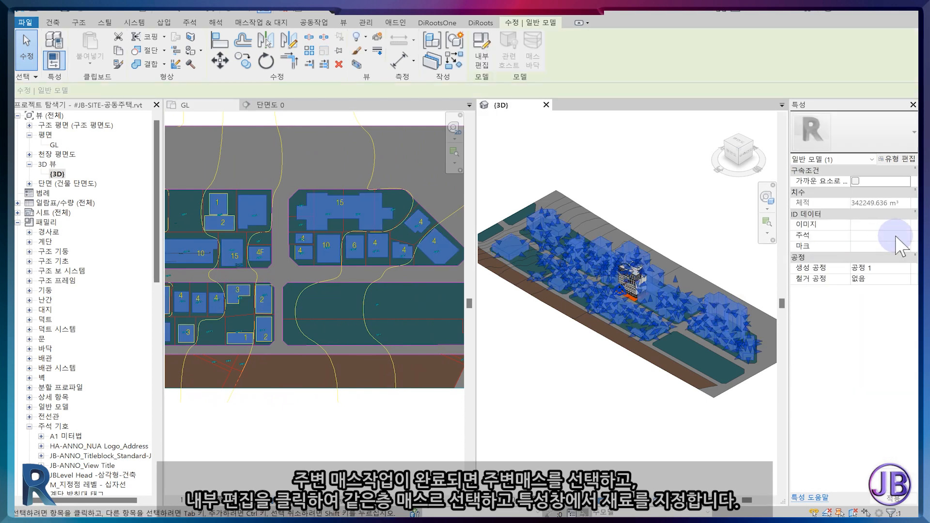
left_click(481, 73)
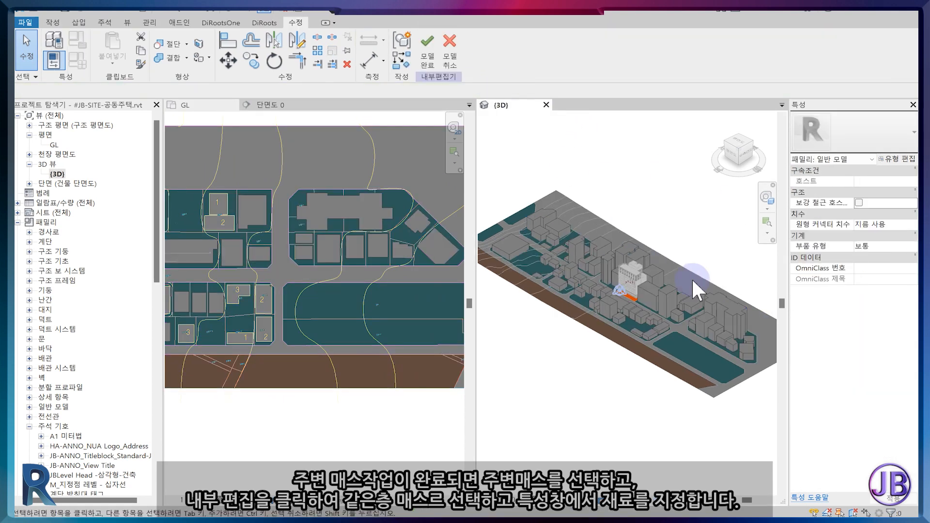
left_click(720, 303)
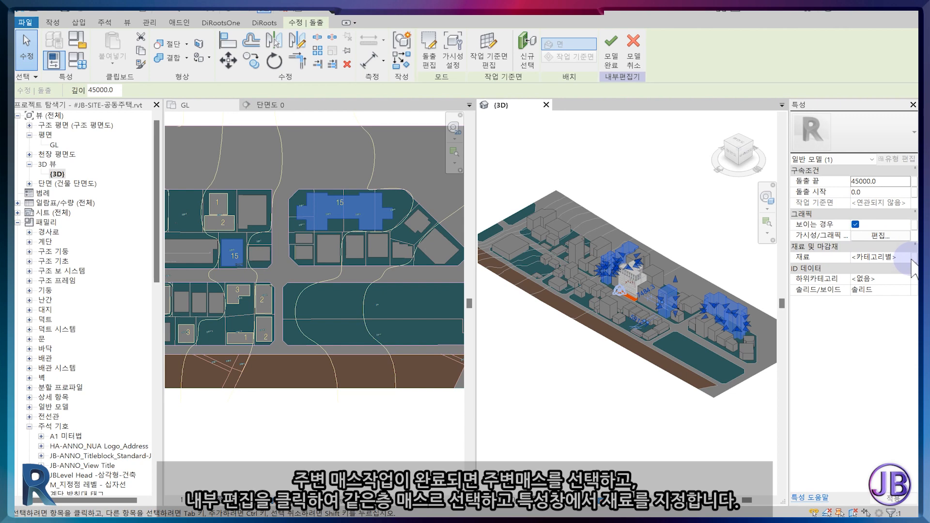
Duplicate the #B-SITE material for the selected extrusion and name the copy #B-MASS.
left_click(908, 258)
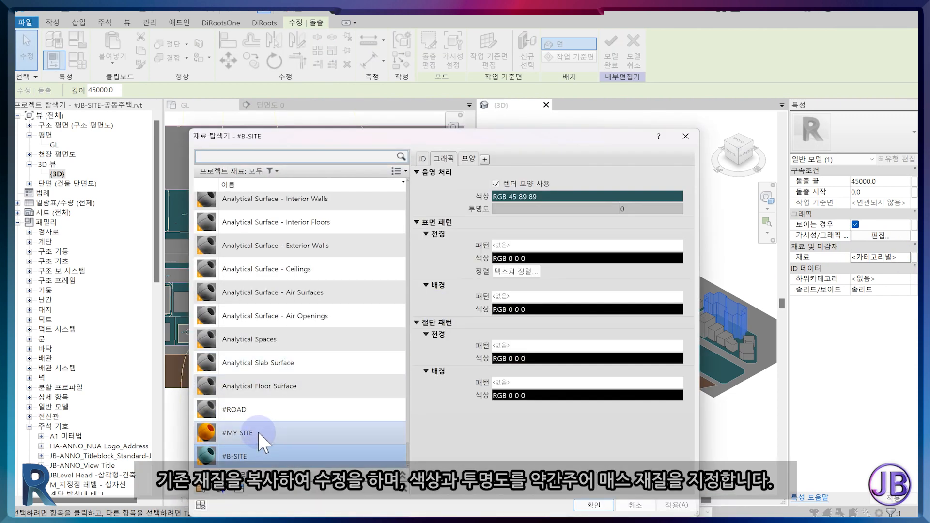
right_click(252, 456)
left_click(266, 471)
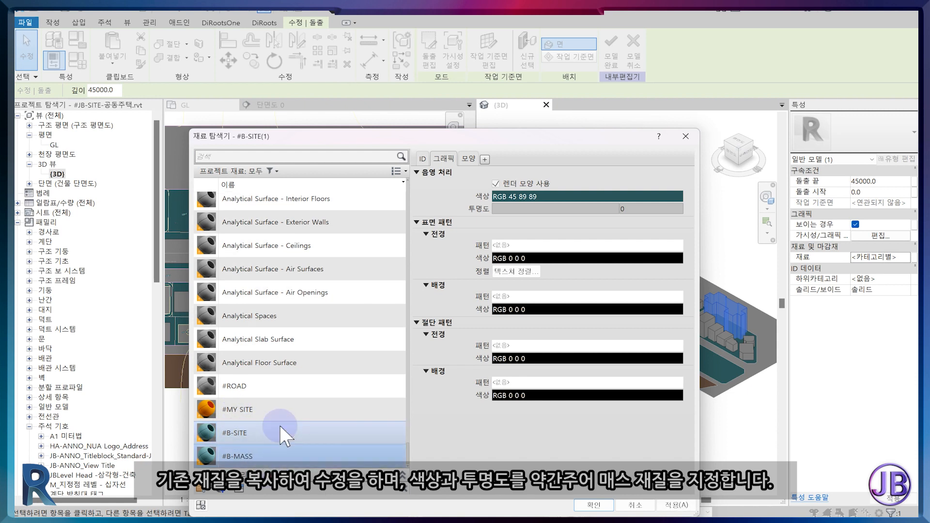
key("Return")
Duplicate the #B-MASS appearance asset and set its colour to white, RGB 255 255 255.
left_click(468, 159)
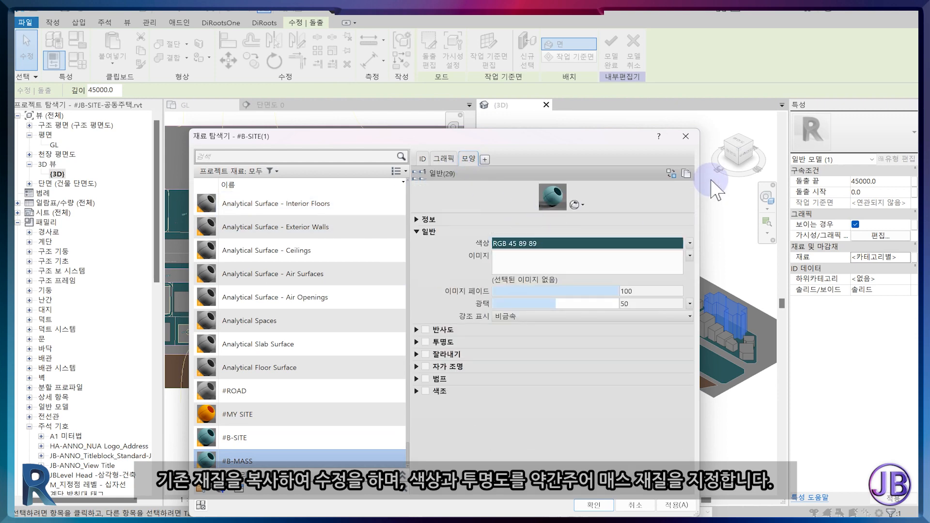
left_click(687, 173)
left_click(569, 243)
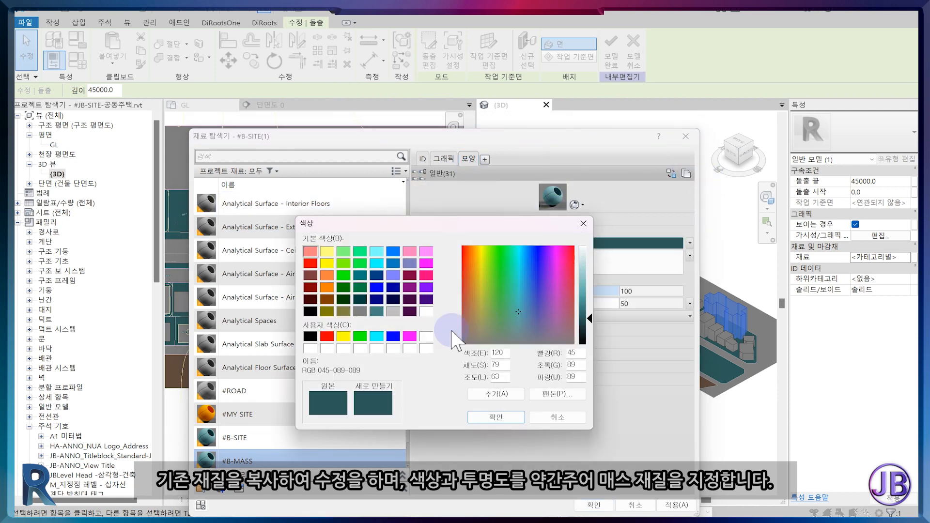
left_click(311, 349)
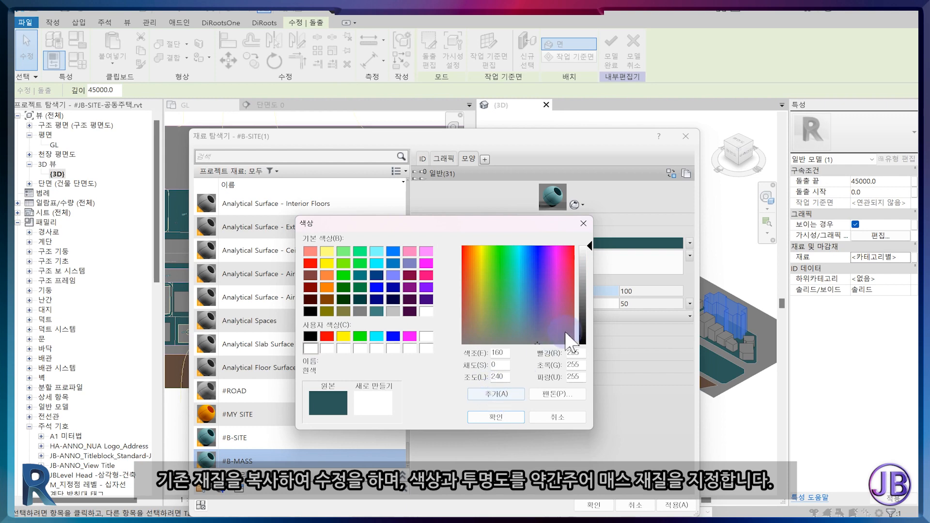
left_click(516, 416)
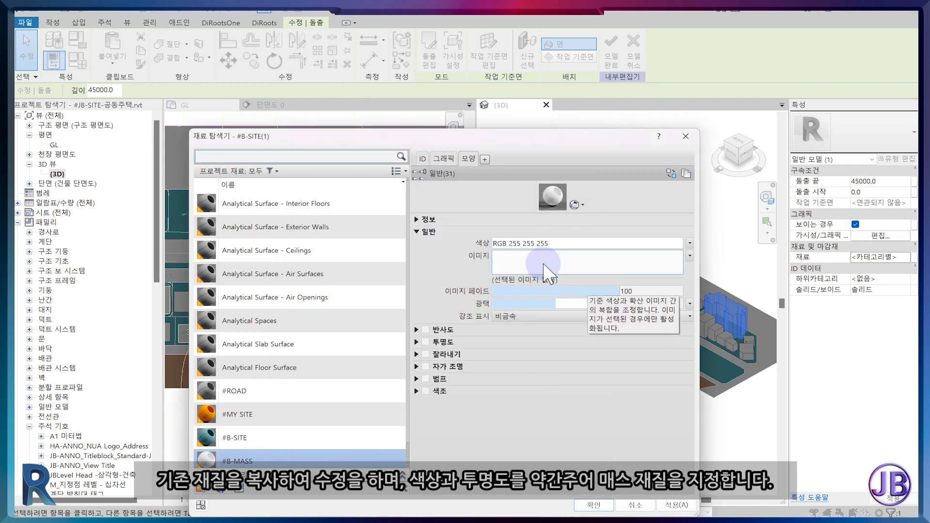
Give #B-MASS the colour RGB 204 204 204, image fade 0, glossiness 0 and a transparency of 15, and accept the material.
left_click(445, 160)
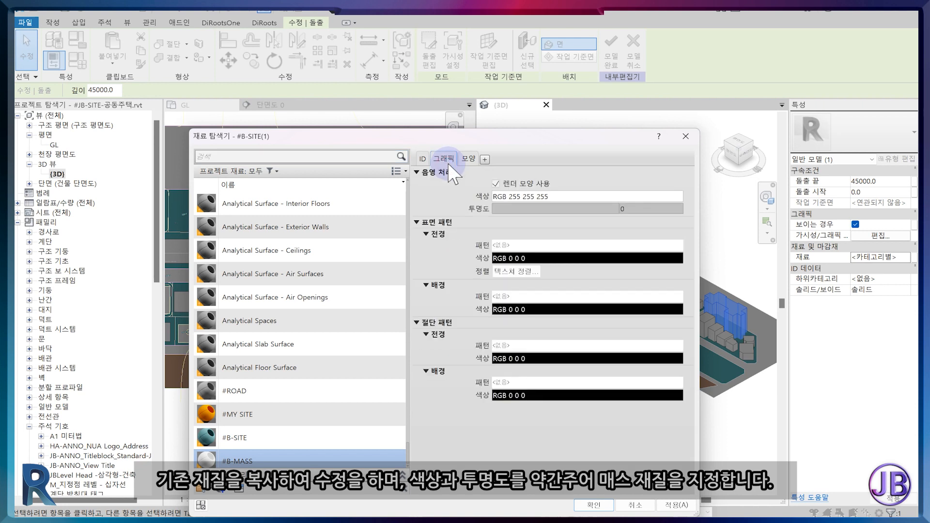
left_click(469, 160)
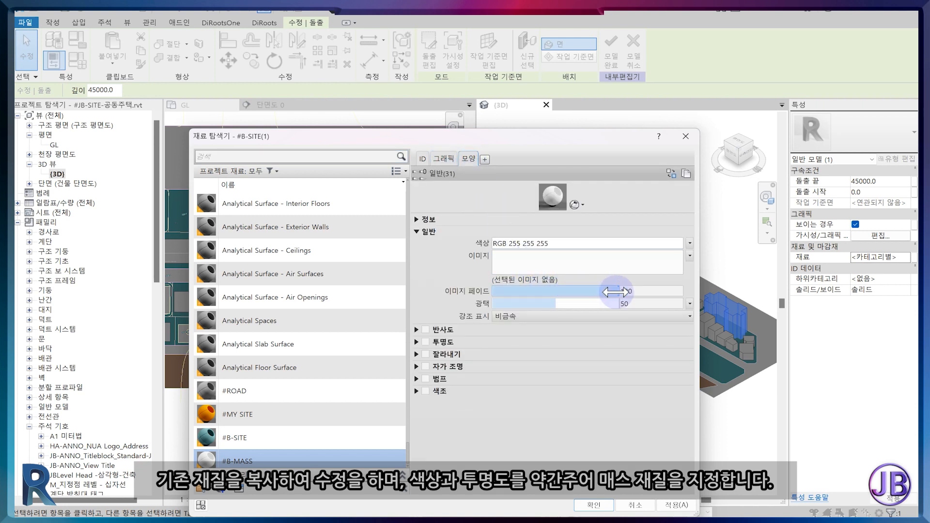
left_click(423, 342)
mouse_move(521, 352)
left_mouse_down()
mouse_move(534, 352)
mouse_move(513, 350)
left_mouse_up()
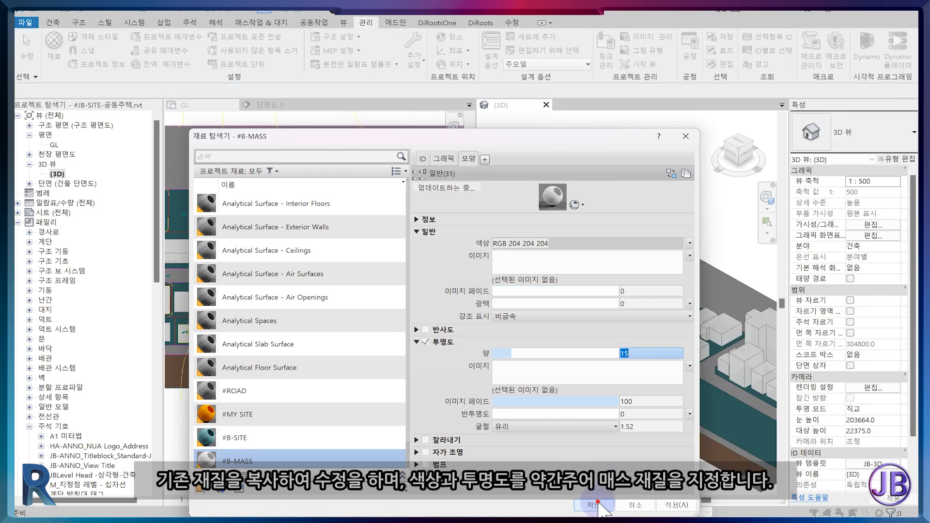
left_click(601, 507)
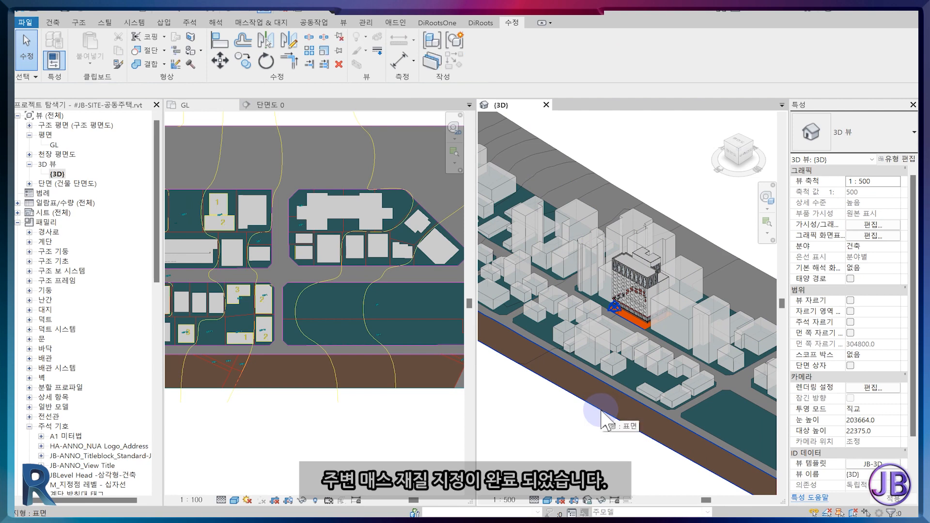
Examine the translucent surrounding masses from several directions in 3D and in the GL plan.
middle_click_drag(619, 428, 594, 425)
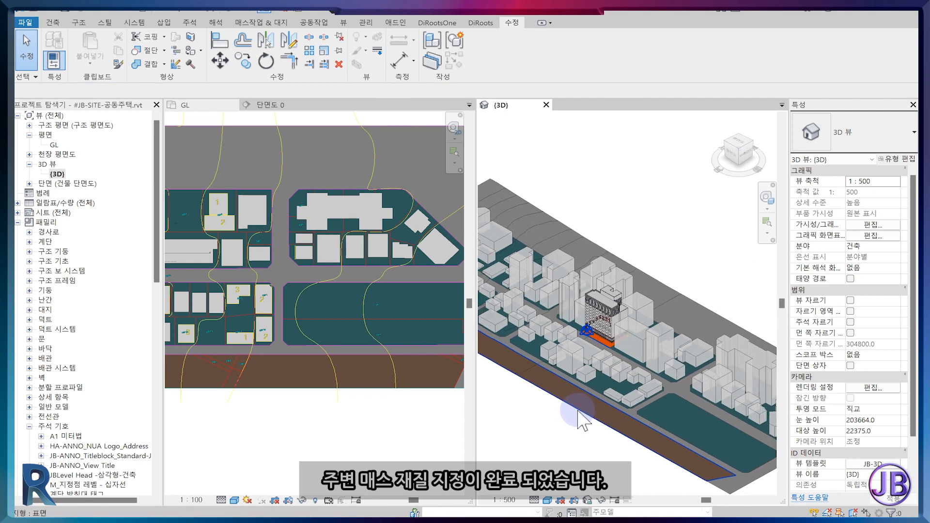
left_click(752, 143)
scroll(688, 238, "up", 3)
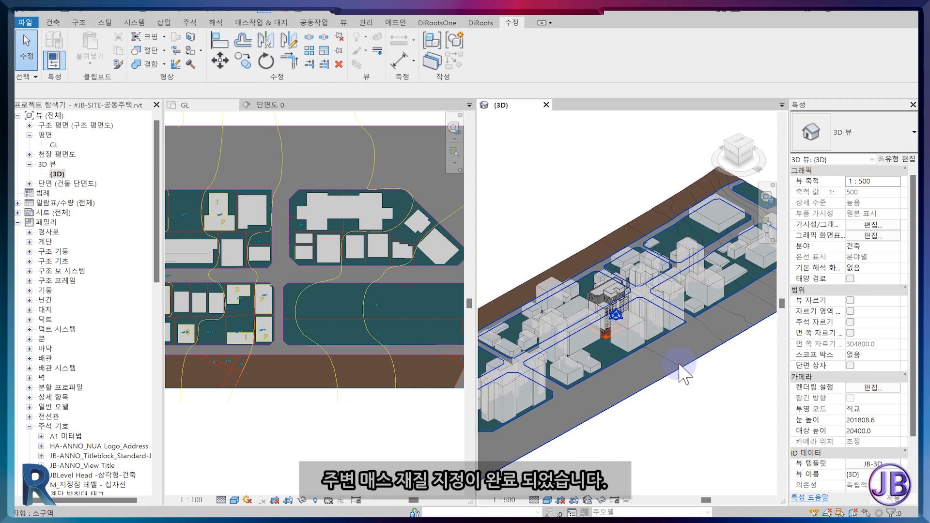
scroll(684, 373, "up", 3)
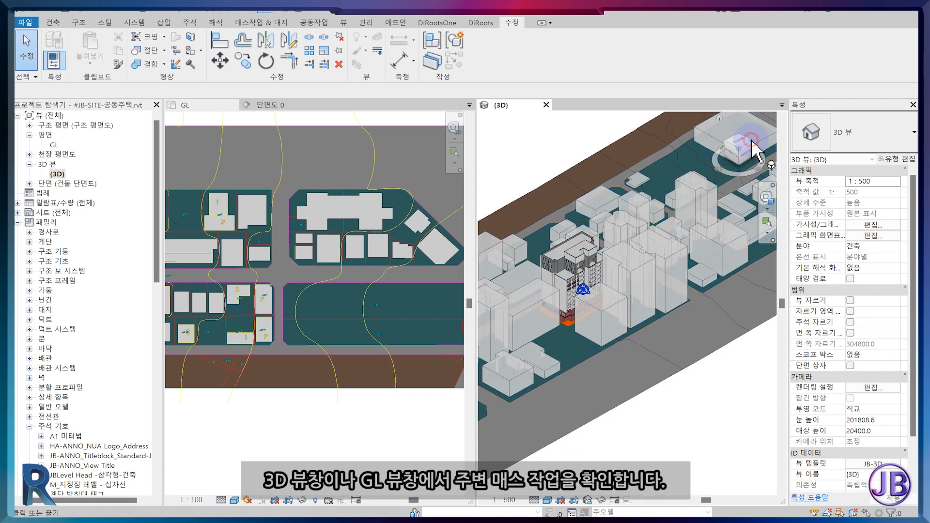
left_click(741, 144)
scroll(656, 302, "up", 3)
left_click(232, 387)
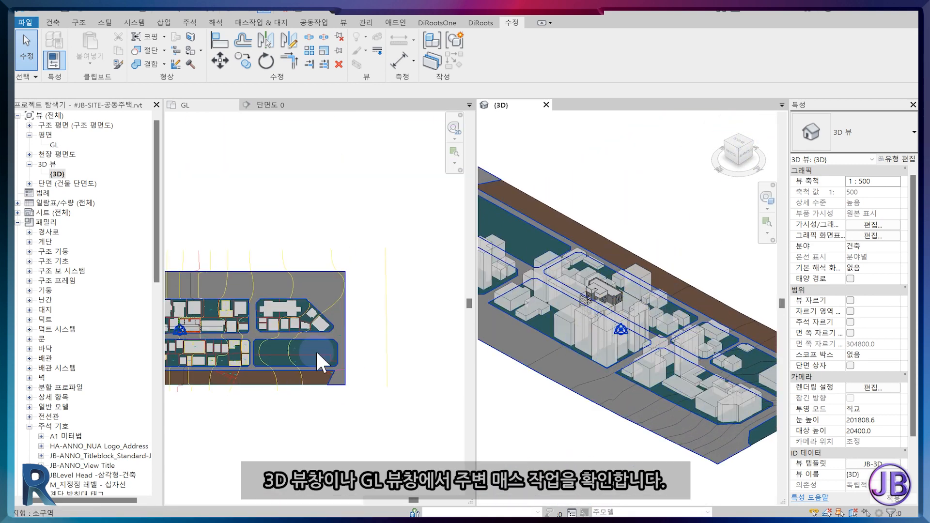
scroll(290, 364, "down", 4)
scroll(313, 372, "down", 2)
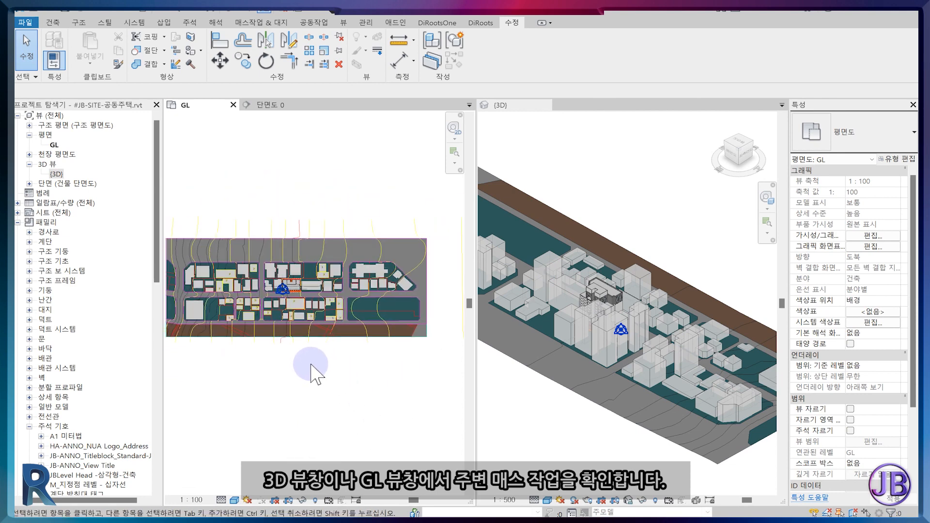
Turn off the imported CAD drawings in the GL plan's JB- 대지평면 view template and apply it.
scroll(831, 421, "down", 5)
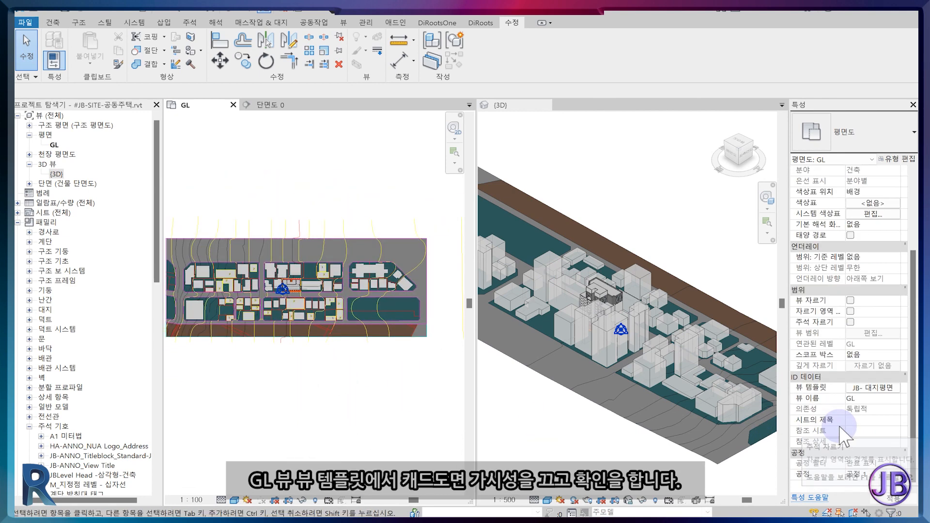
left_click(872, 388)
left_click(343, 210)
left_click(584, 59)
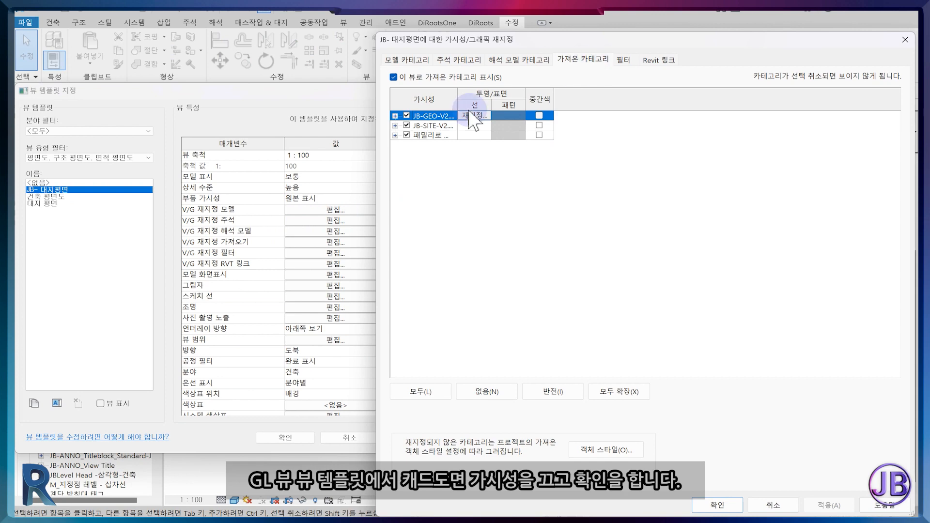
left_click(415, 125)
left_click(717, 505)
left_click(286, 439)
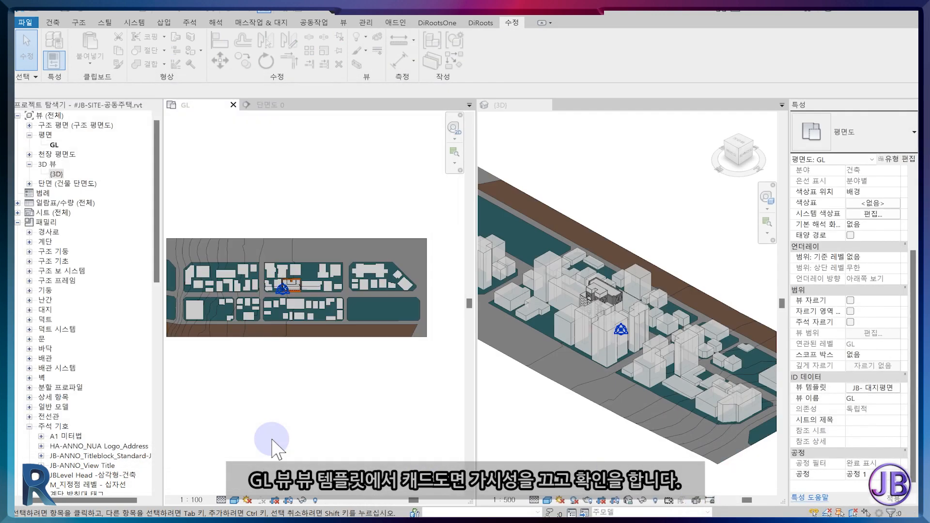
Inspect the main building among the surrounding masses in the 3D view from different angles and distances.
middle_click_drag(303, 277, 313, 340)
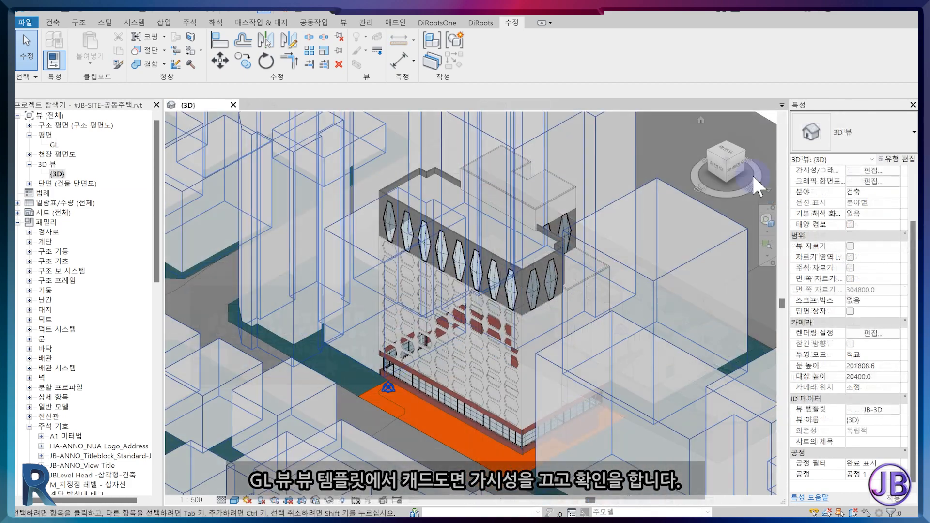
scroll(456, 298, "down", 10)
scroll(457, 297, "up", 6)
left_click(747, 152)
scroll(457, 321, "up", 4)
left_click(746, 152)
scroll(434, 373, "up", 4)
scroll(434, 373, "up", 4)
middle_click_drag(434, 373, 695, 294)
left_click(746, 152)
scroll(486, 289, "up", 8)
Save the site project and open the master project #JB-도시형공동주택-V2.rvt, accepting that its link is unloaded.
key("ctrl+s")
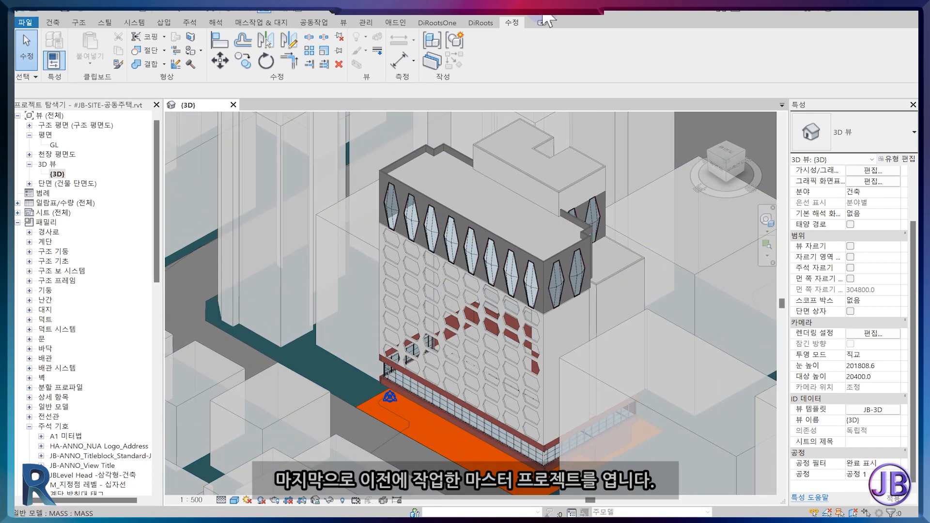
left_click(51, 9)
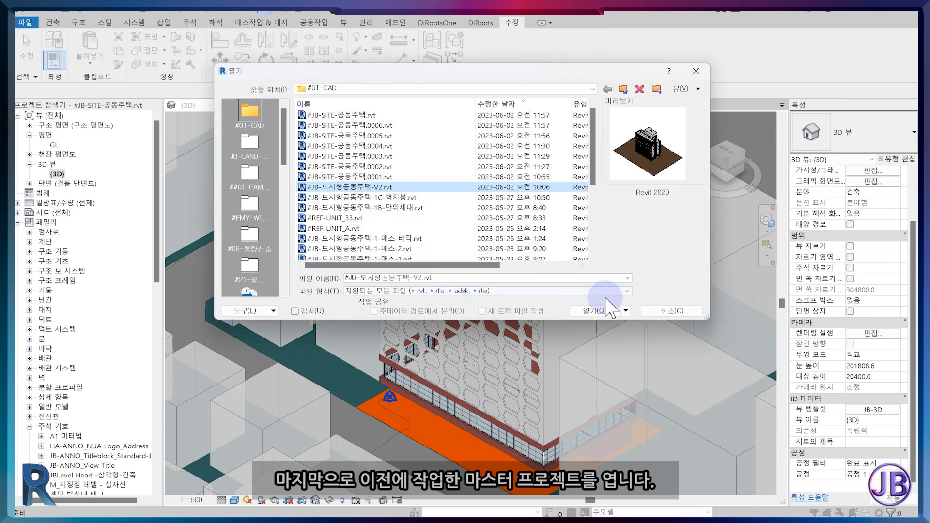
left_click(599, 305)
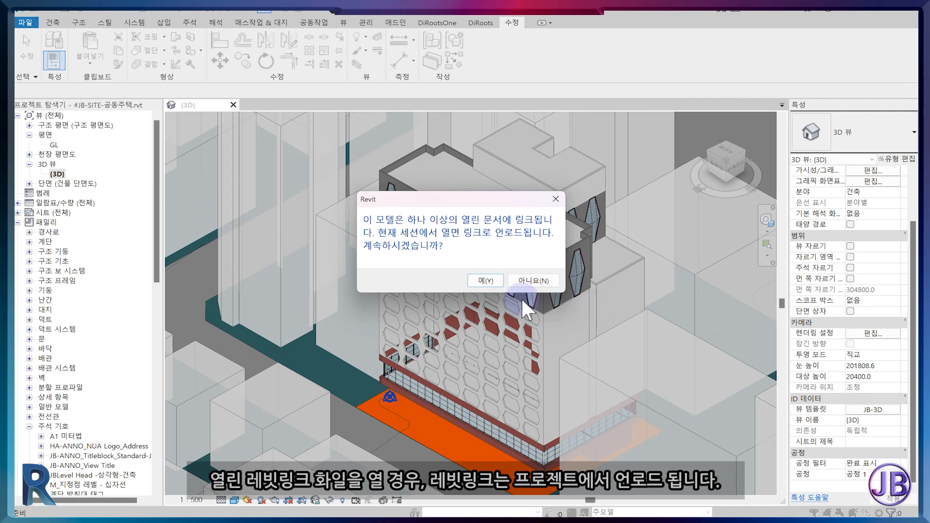
left_click(483, 281)
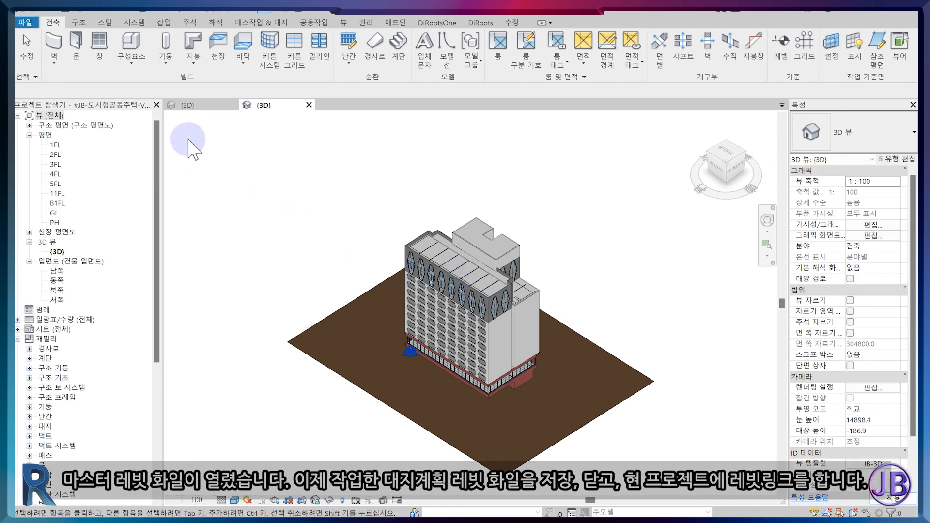
Close the site project #JB-SITE-공동주택 and save its changes, leaving only the master project open.
left_click(196, 107)
left_click(233, 104)
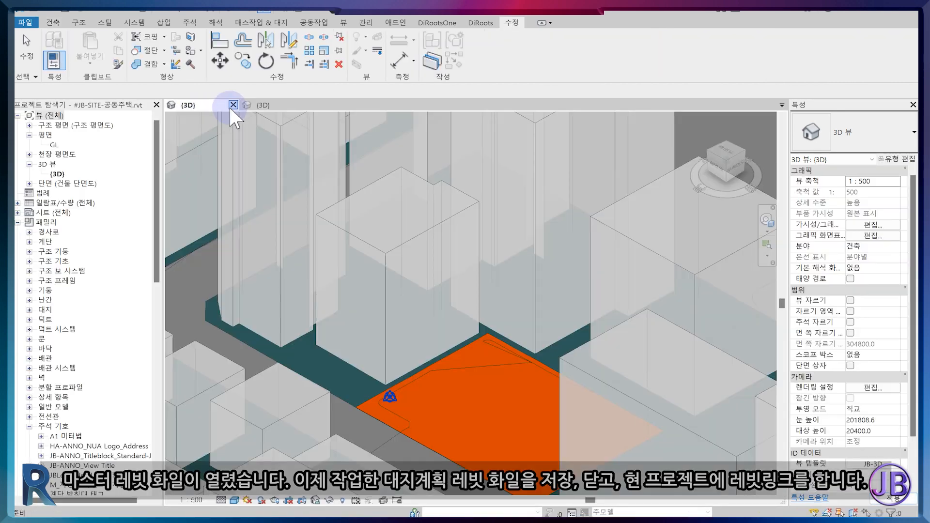
left_click(446, 274)
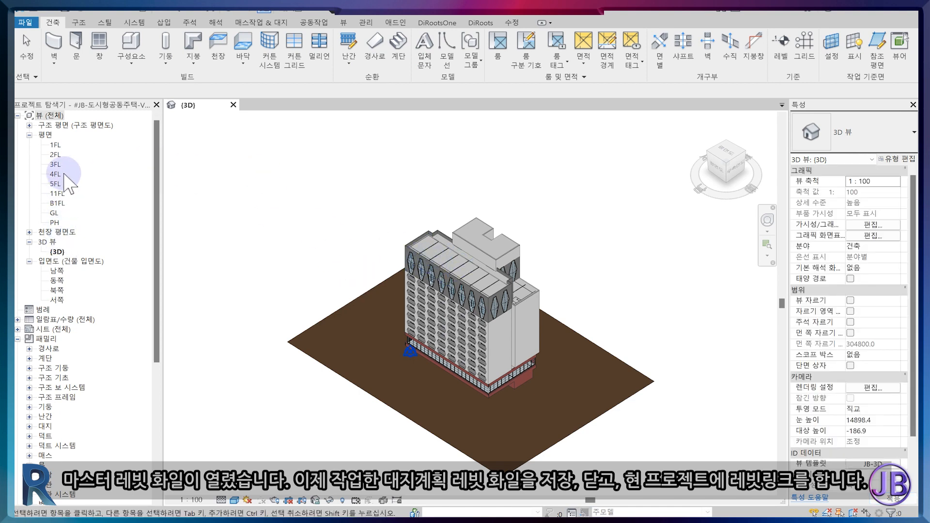
Open the master project's GL floor plan and make it the active view.
left_click(55, 213)
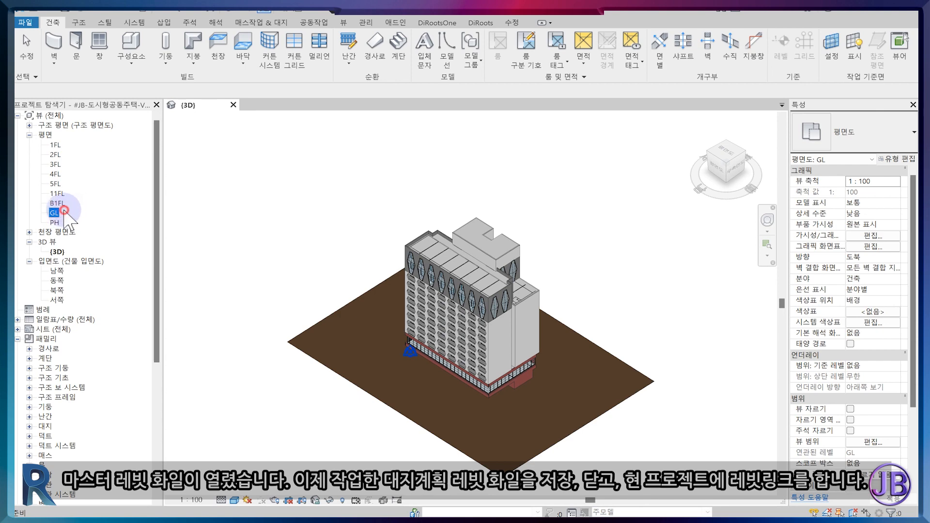
double_click(54, 213)
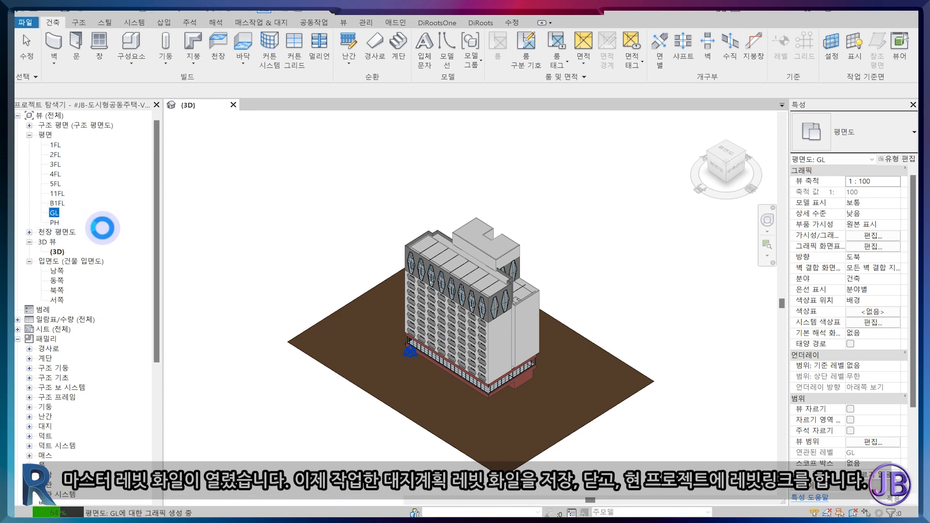
left_click(209, 105)
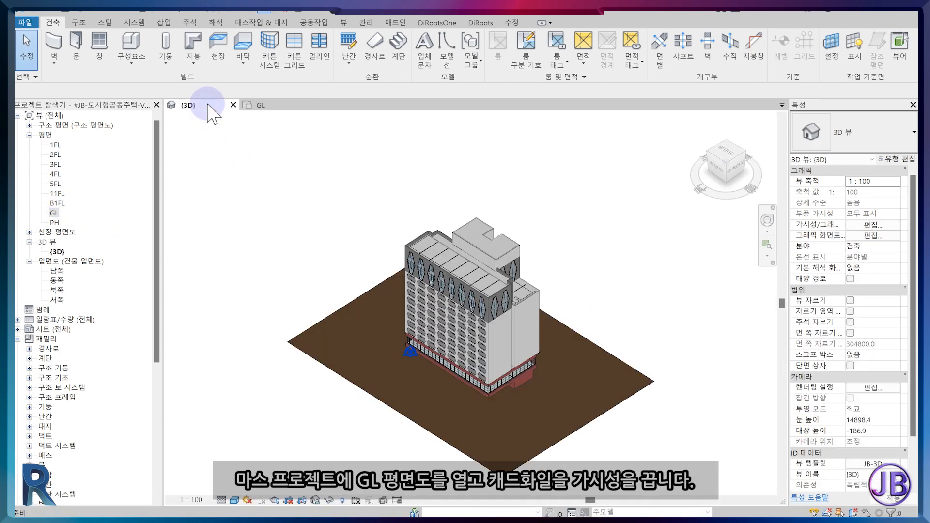
left_click_drag(207, 105, 279, 106)
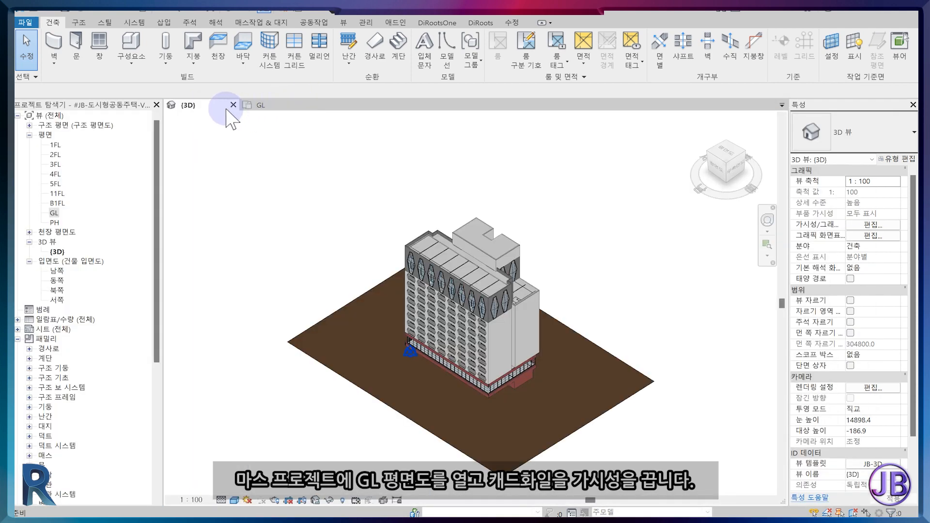
left_click(261, 106)
Turn off the imported drawings 1F.dwg, 2F.dwg, 3-10F.dwg and 11-12F.dwg in the GL plan's visibility overrides.
key("v")
key("g")
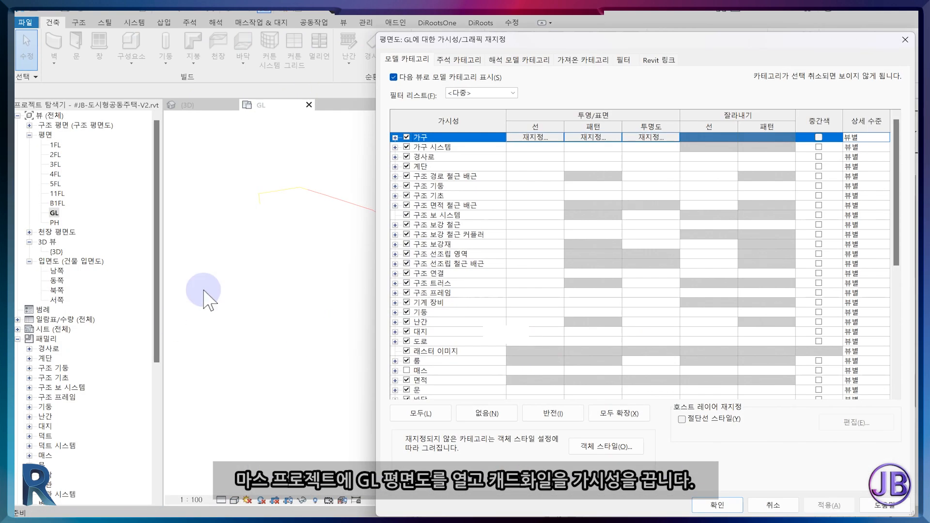
left_click(624, 60)
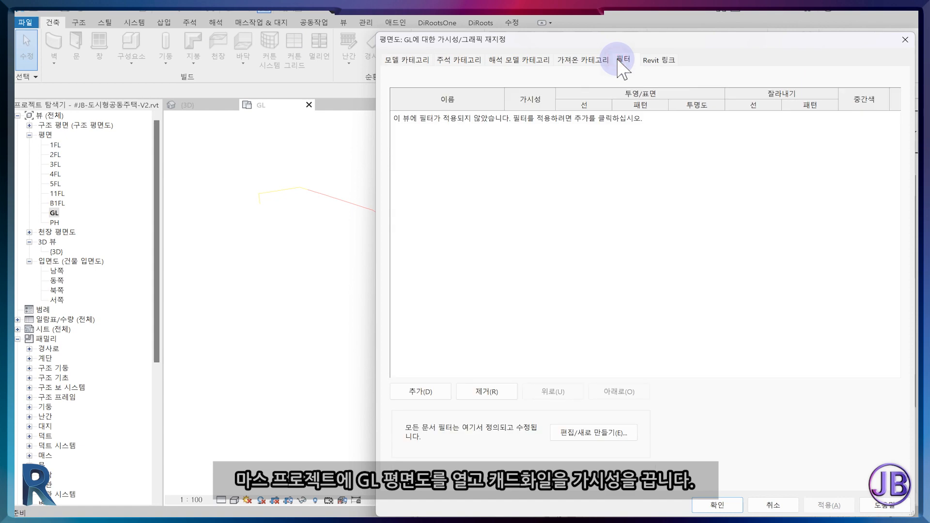
left_click(509, 61)
left_click(559, 61)
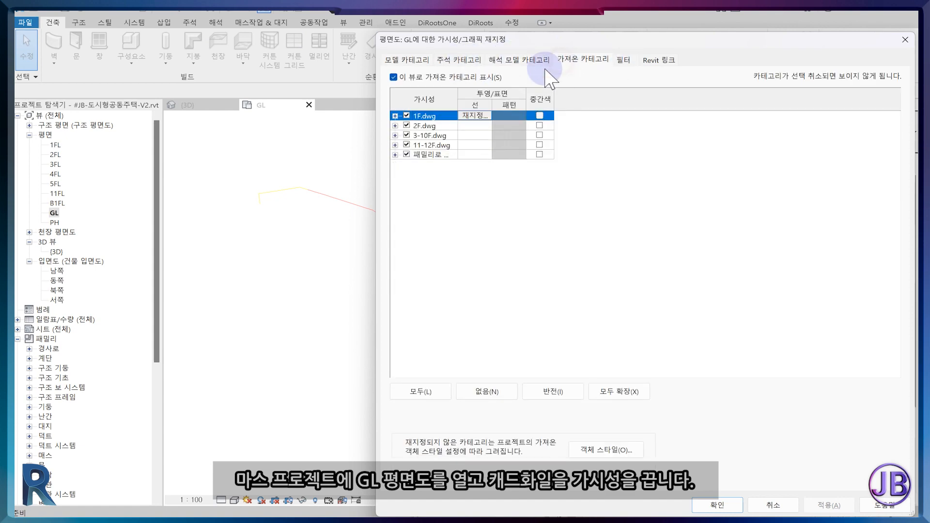
left_click(406, 144)
left_click(407, 134)
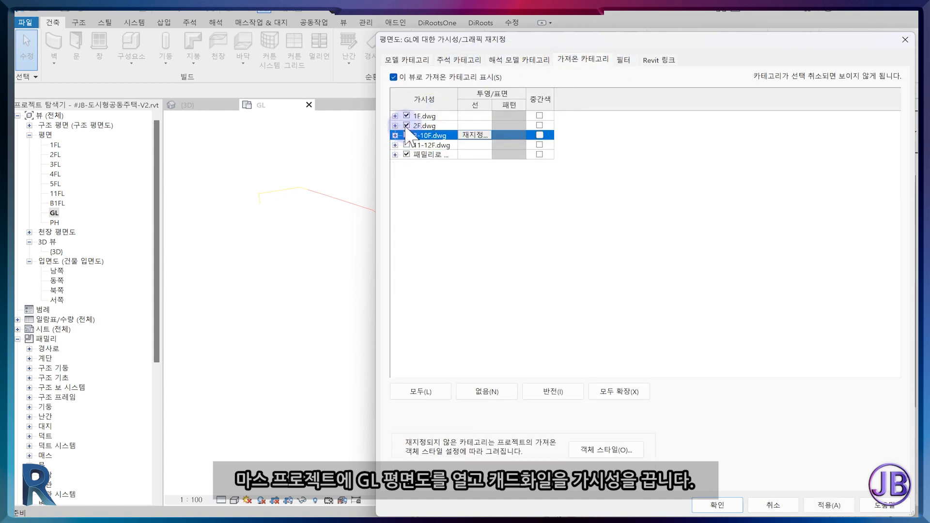
left_click(407, 125)
left_click(406, 115)
left_click(820, 505)
left_click(717, 505)
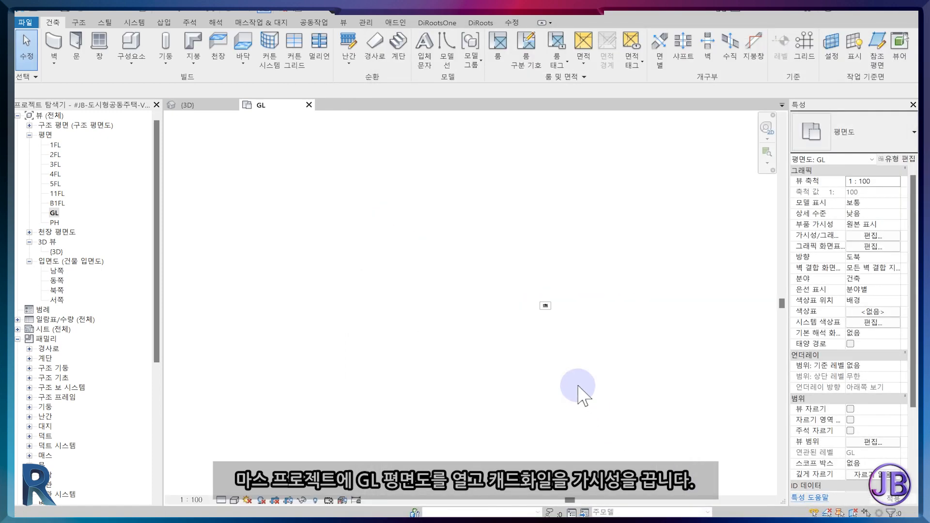
scroll(480, 311, "up", 6)
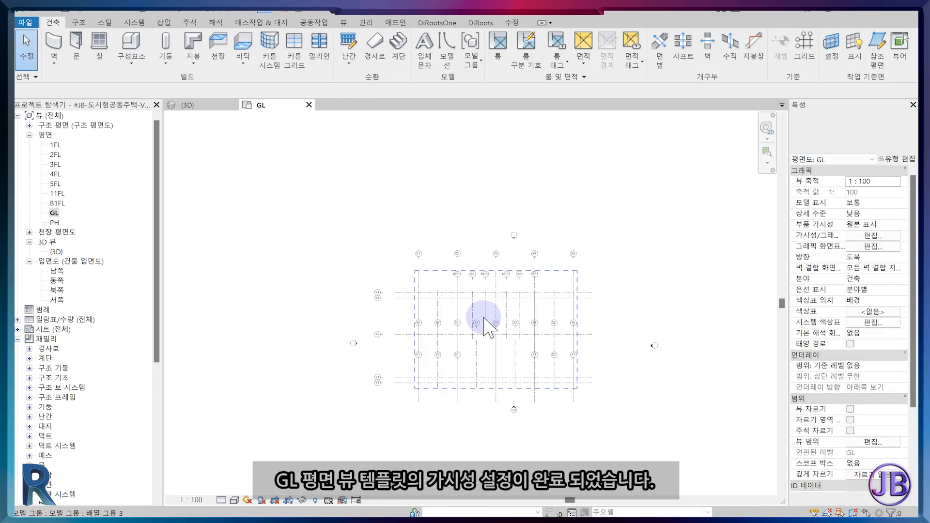
middle_click_drag(484, 343, 478, 315)
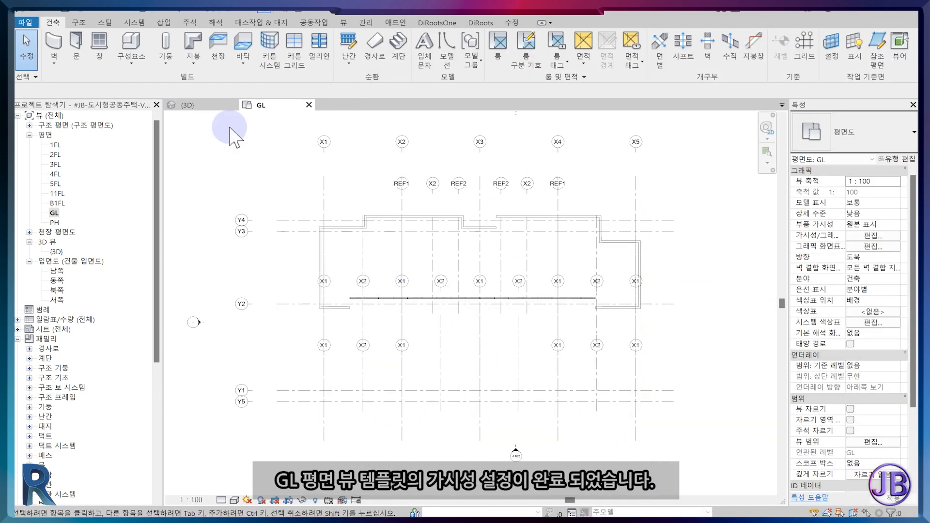
Close the 3D view and link #JB-SITE-공동주택.rvt into the GL plan with automatic internal origin to internal origin positioning.
left_click(219, 106)
left_click(233, 104)
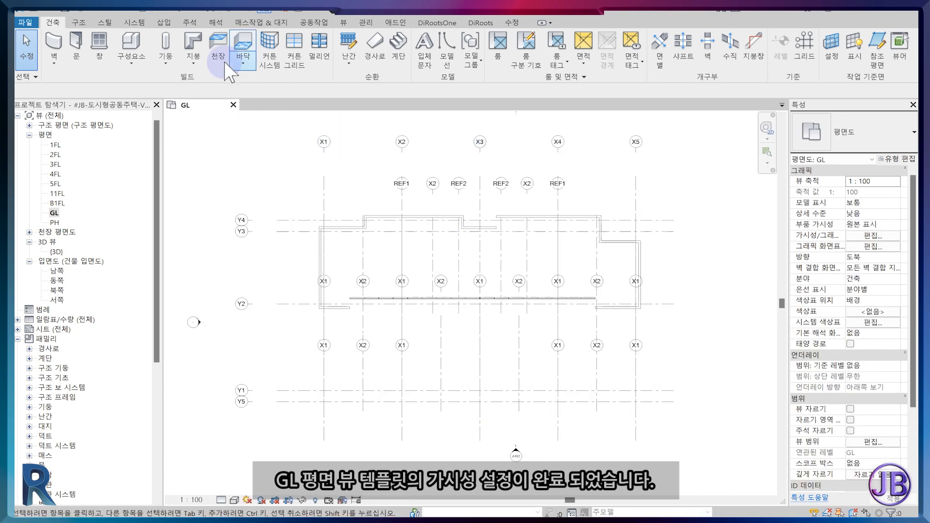
left_click(163, 23)
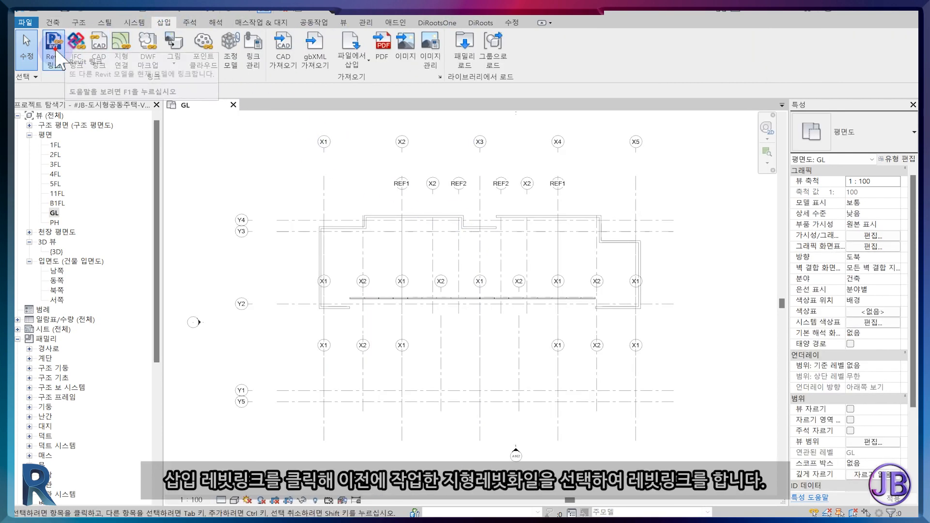
left_click(54, 51)
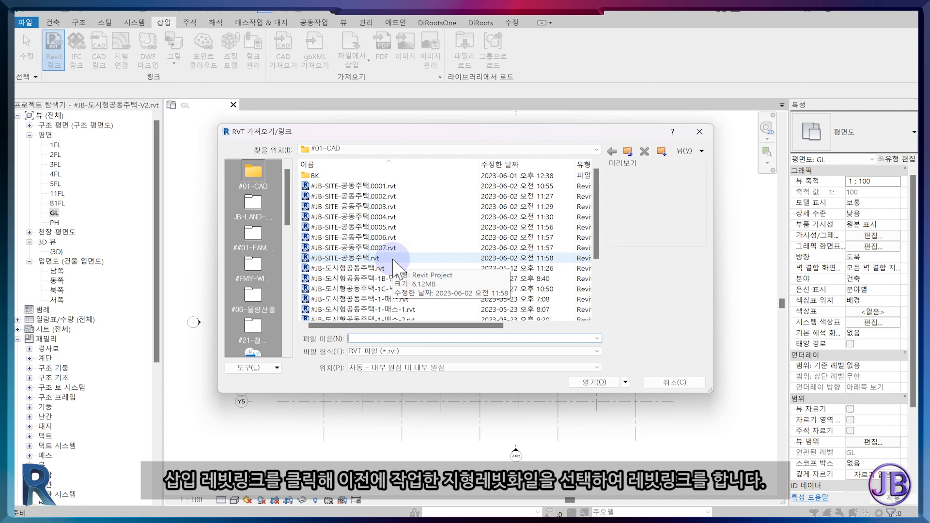
left_click(394, 259)
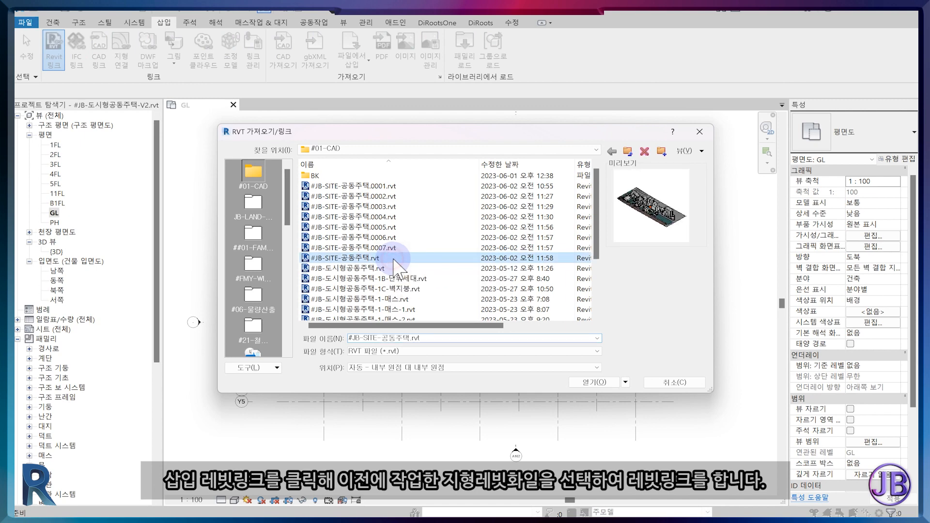
left_click(594, 382)
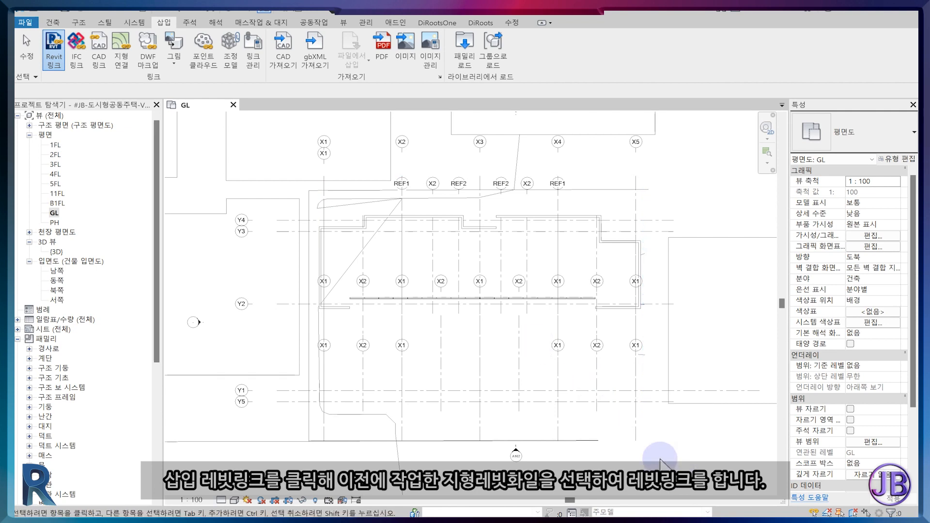
key("Escape")
scroll(660, 461, "down", 3)
middle_click_drag(664, 465, 600, 416)
Duplicate the 대지 평면 view template for the GL plan and name the copy JB-대지평면도.
scroll(875, 407, "down", 5)
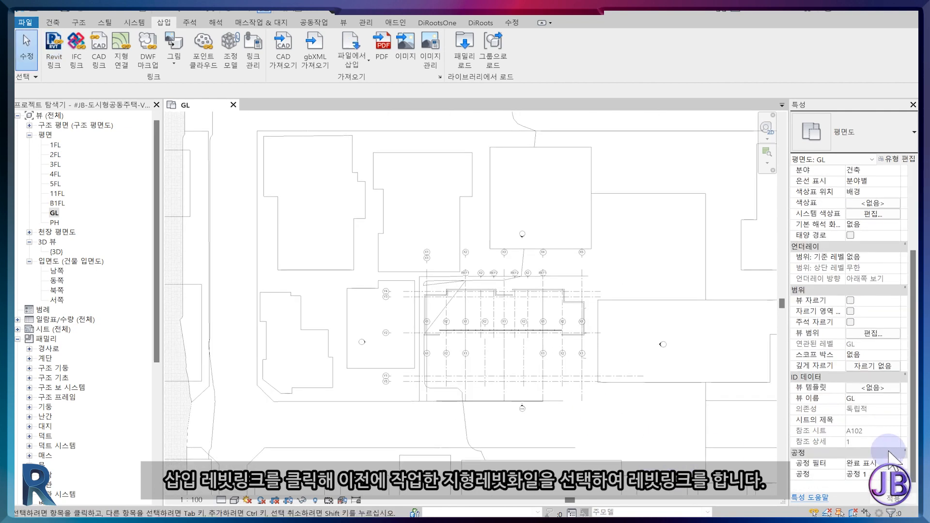
left_click(873, 388)
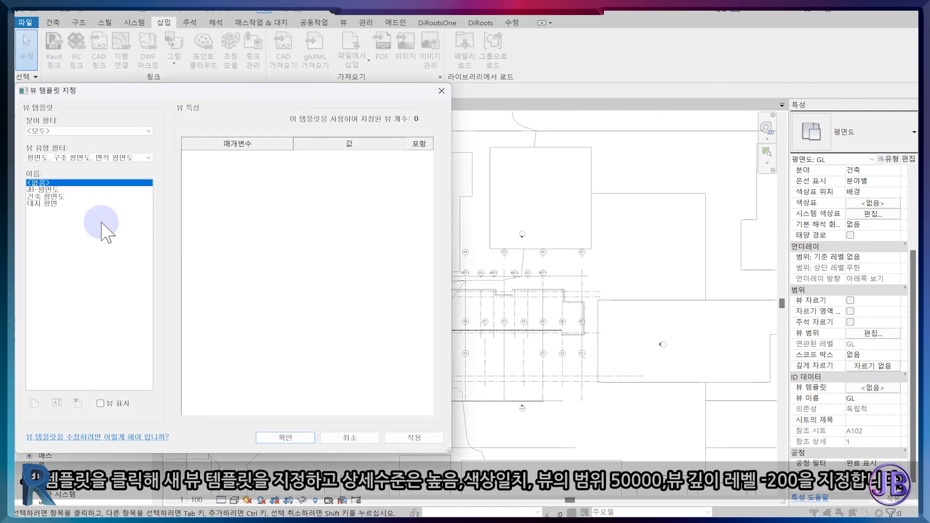
left_click(42, 204)
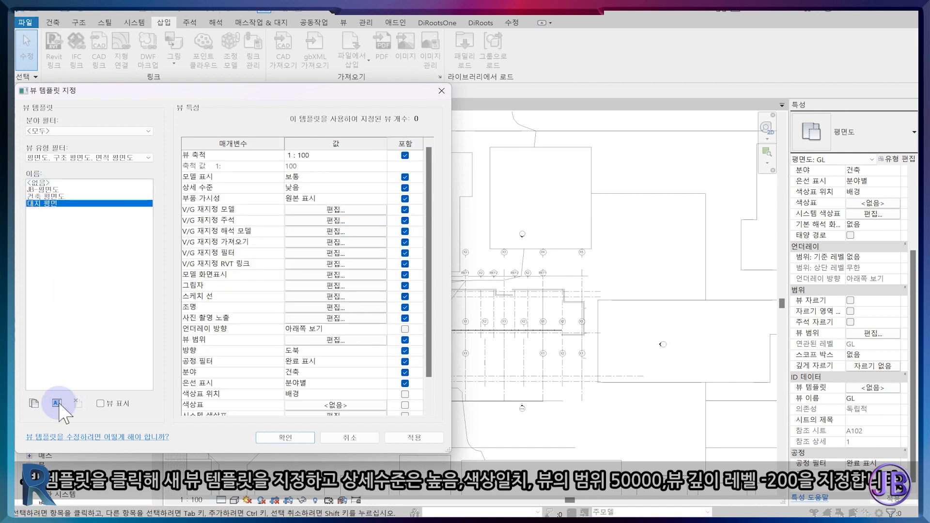
left_click(33, 403)
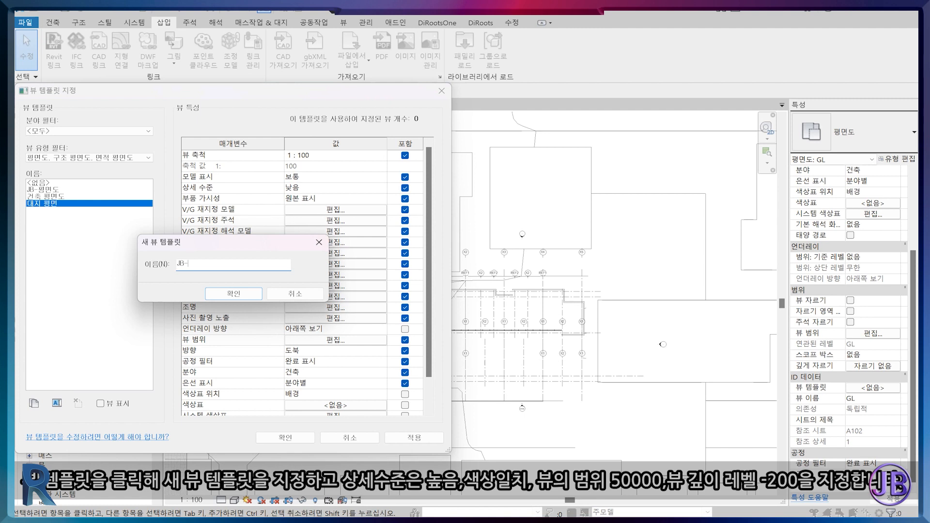
type("JB-대지")
key("Return")
left_click(57, 403)
type("평면도")
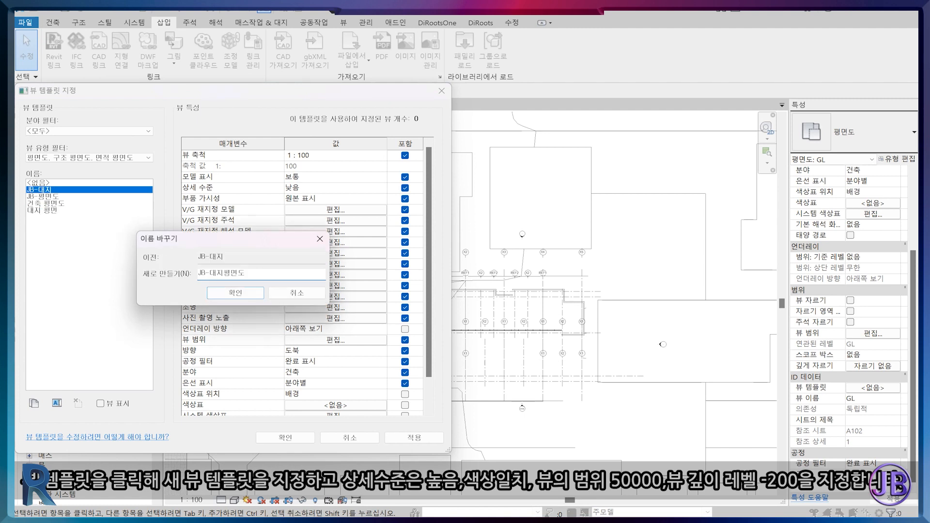
left_click(235, 293)
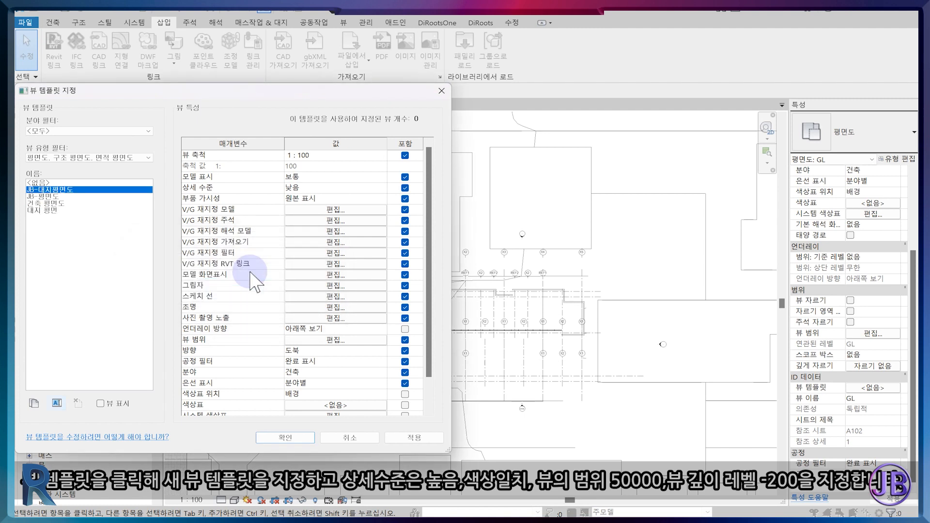
Set the JB-대지평면도 template's detail level to 높음 and its model display style to 색상 일치.
left_click(340, 187)
left_click(369, 188)
left_click(354, 217)
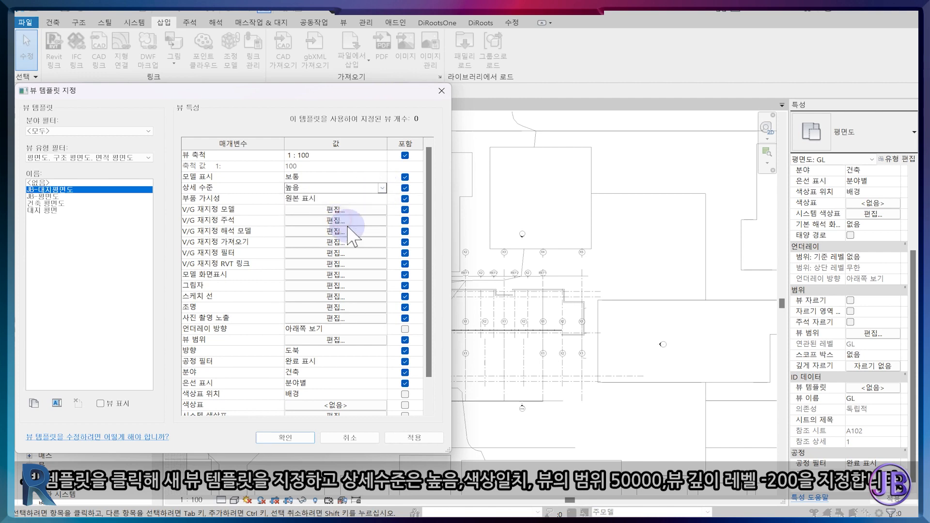
left_click(298, 274)
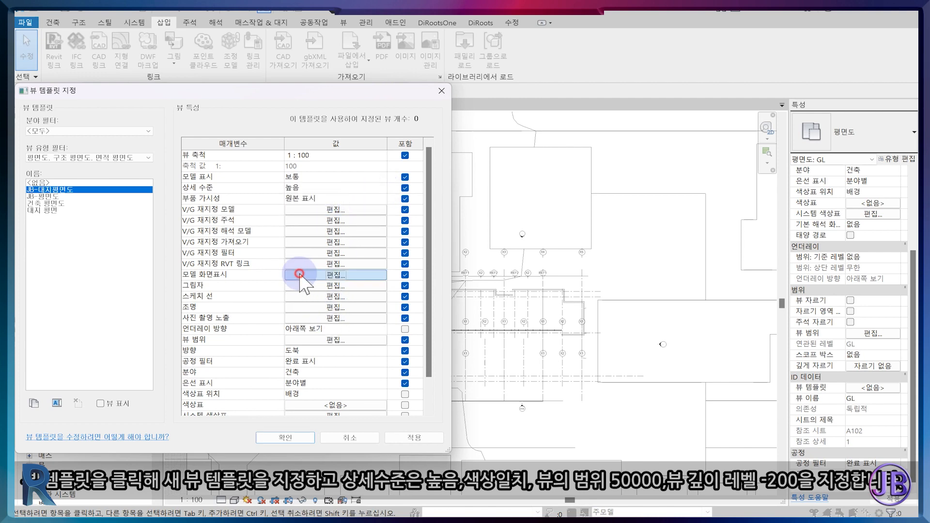
left_click(234, 203)
left_click(209, 232)
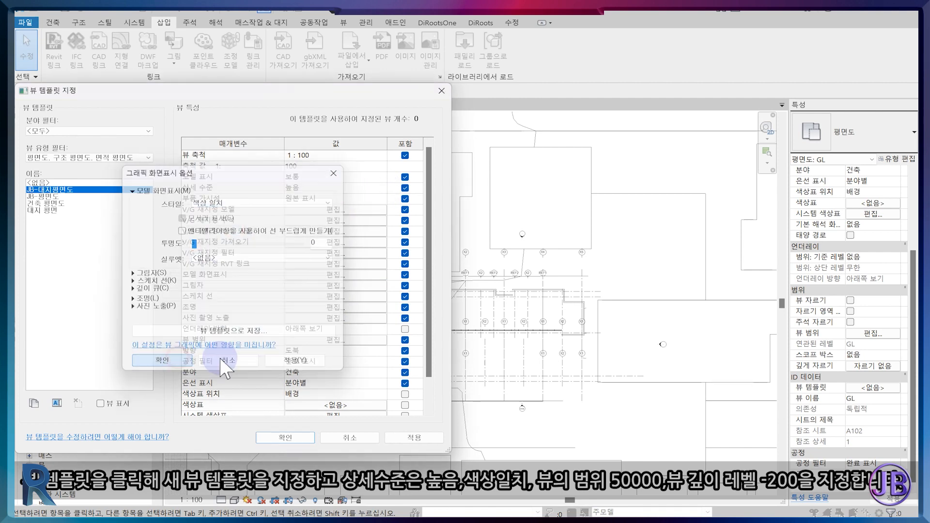
left_click(162, 362)
Set the template's view range to top and cut plane 50000, bottom and view depth -200, and assign it to the GL plan.
left_click(331, 340)
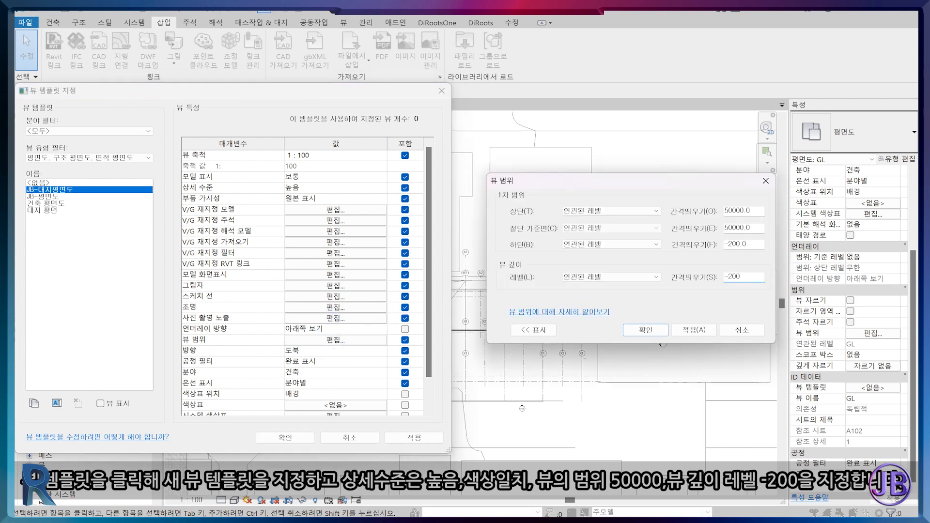
key("Return")
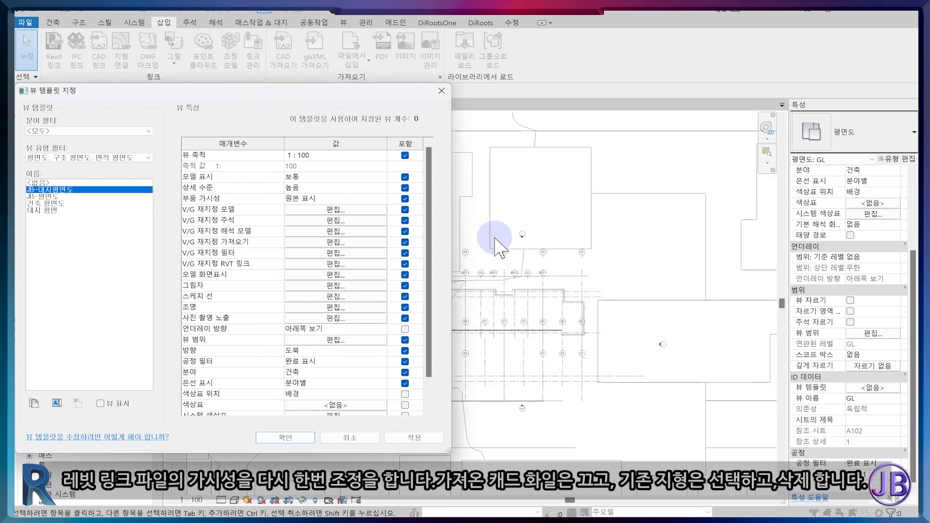
left_click(286, 438)
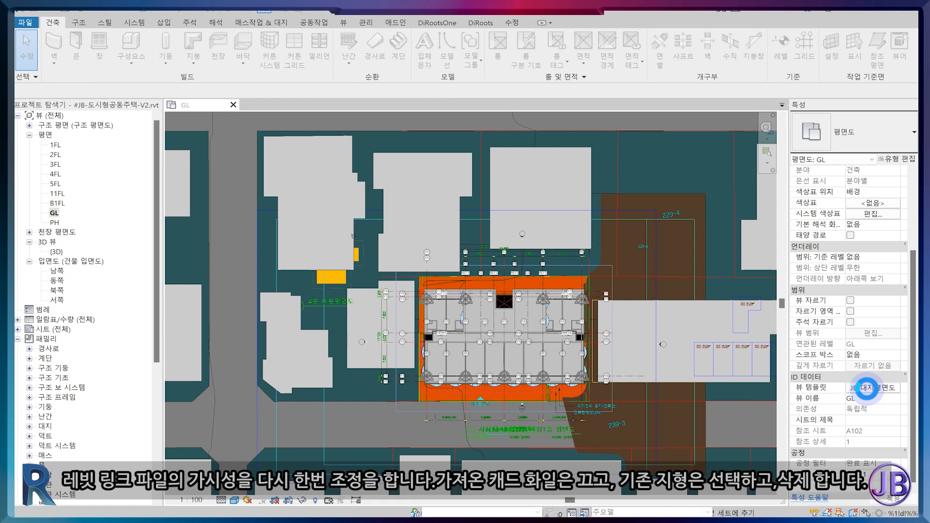
Hide the imported CAD drawings in the JB-대지평면도 template's visibility overrides, check the Revit links and confirm the template.
left_click(867, 388)
left_click(335, 209)
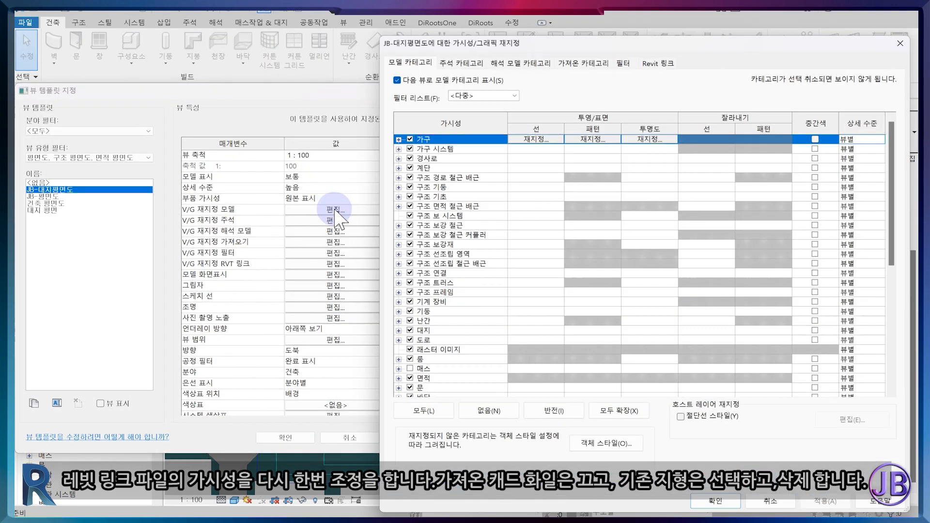
left_click(584, 59)
left_click(408, 125)
left_click(408, 136)
left_click(408, 145)
left_click(654, 60)
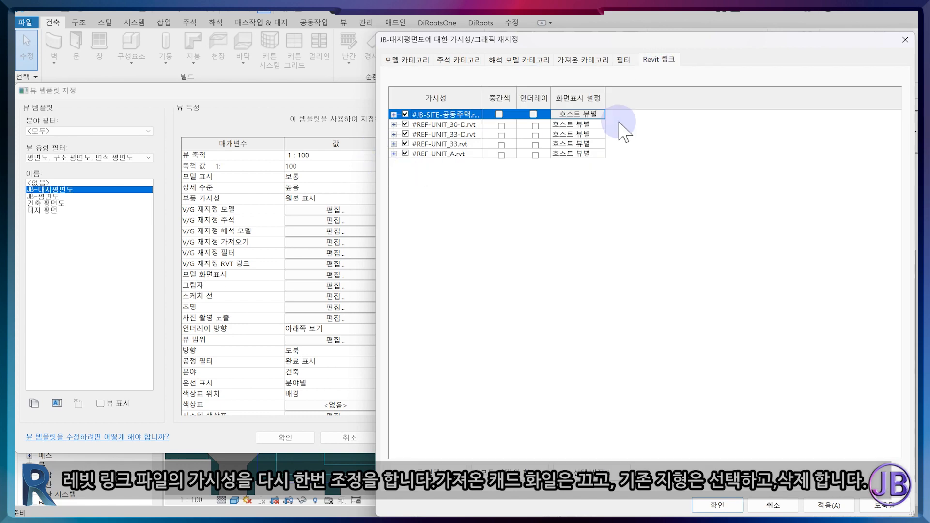
left_click(740, 506)
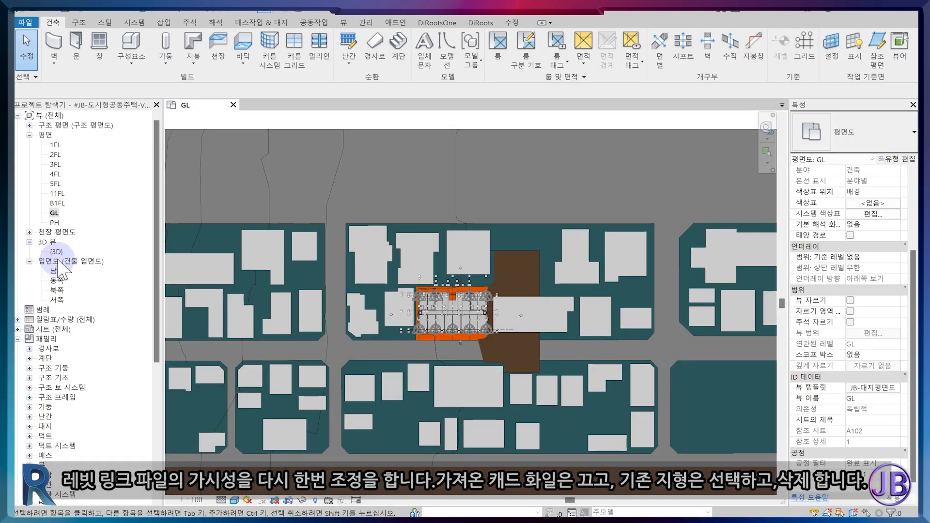
Delete the existing Earth topography surface around the building from the GL plan and open the {3D} view.
left_click(542, 248)
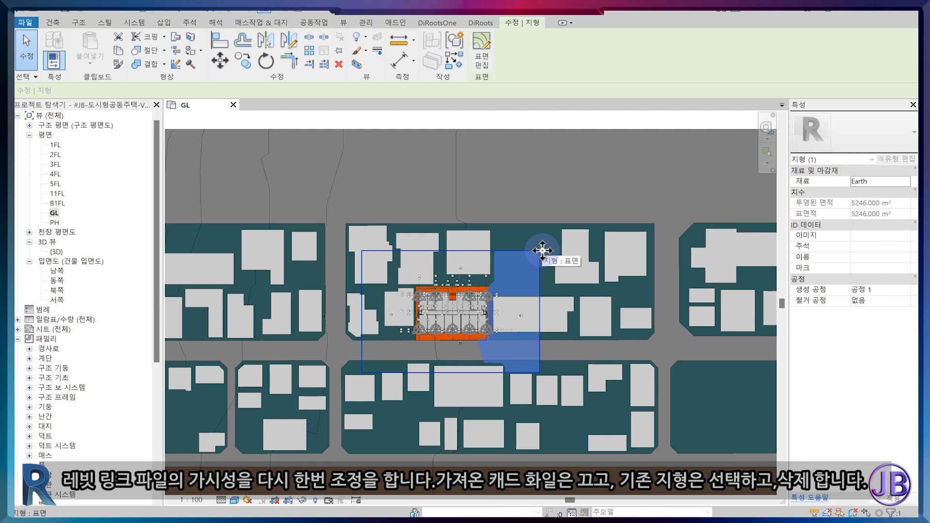
key("Delete")
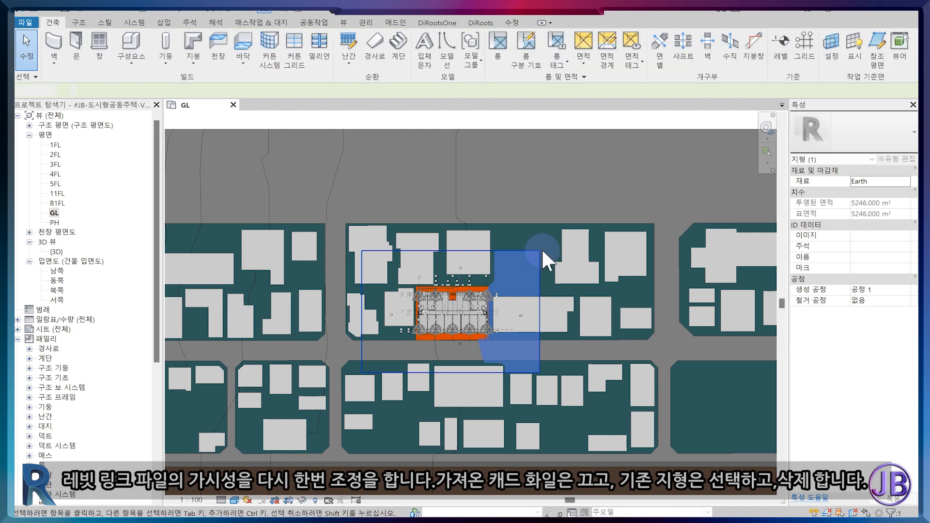
double_click(57, 252)
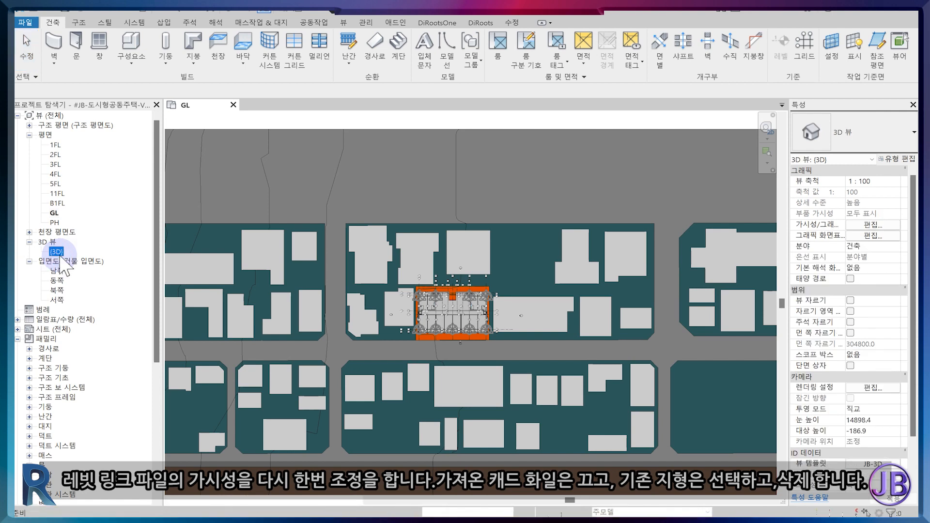
Examine the building together with the linked site and surrounding masses from several corners in the 3D view.
scroll(453, 325, "up", 2)
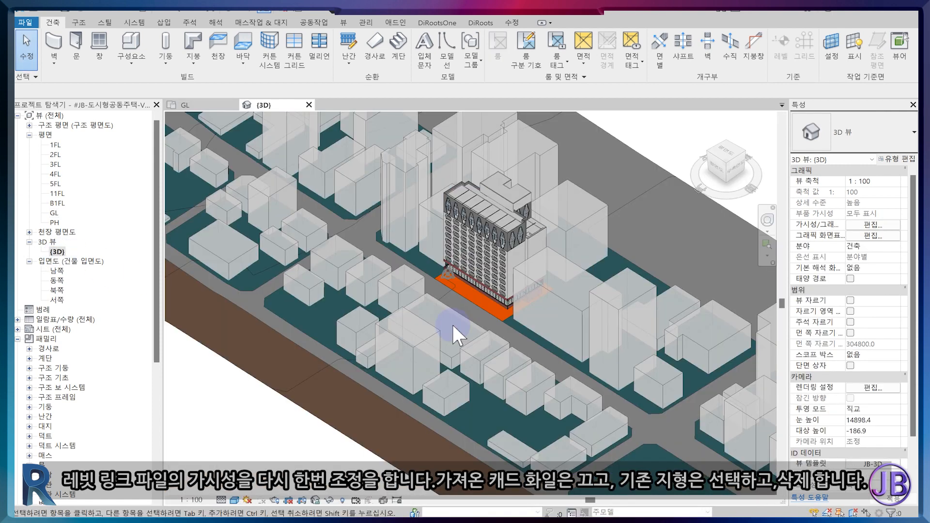
scroll(453, 323, "up", 3)
middle_click_drag(452, 324, 425, 392)
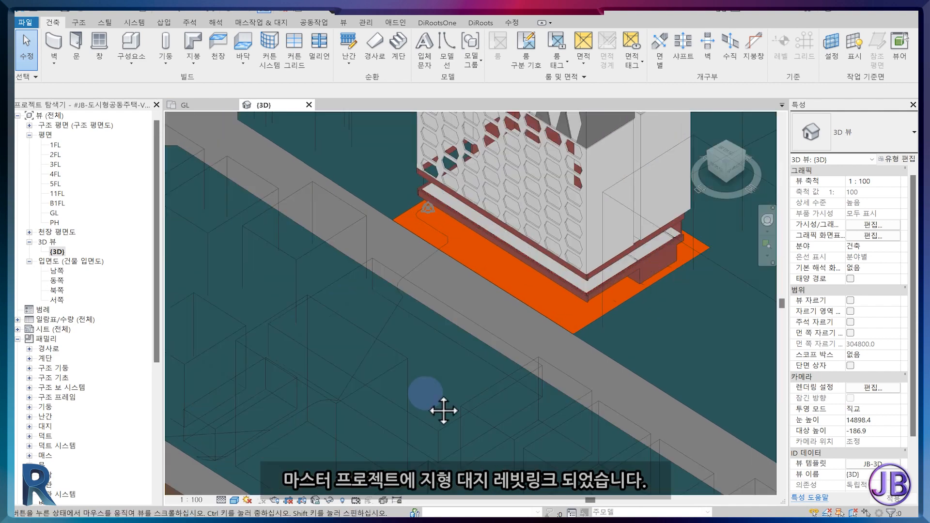
scroll(603, 290, "up", 2)
scroll(639, 318, "down", 4)
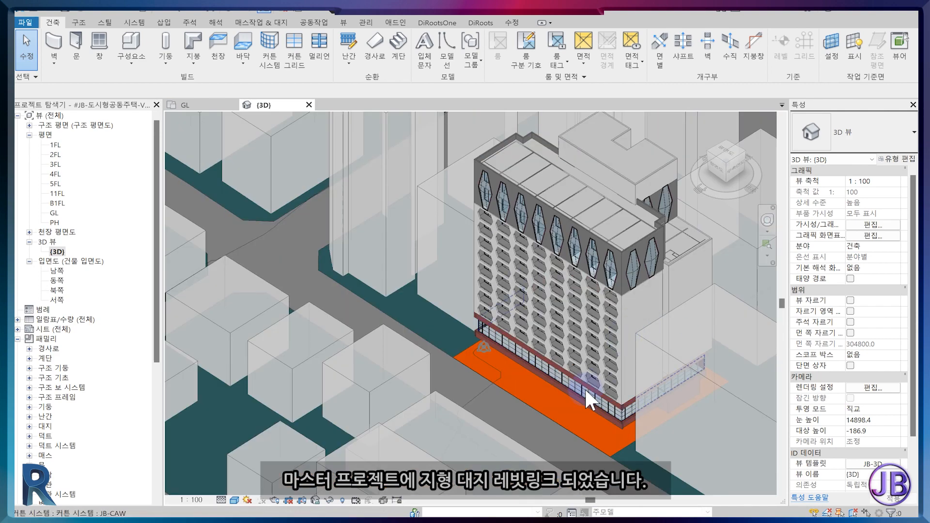
middle_click_drag(584, 387, 470, 369)
scroll(463, 380, "up", 2)
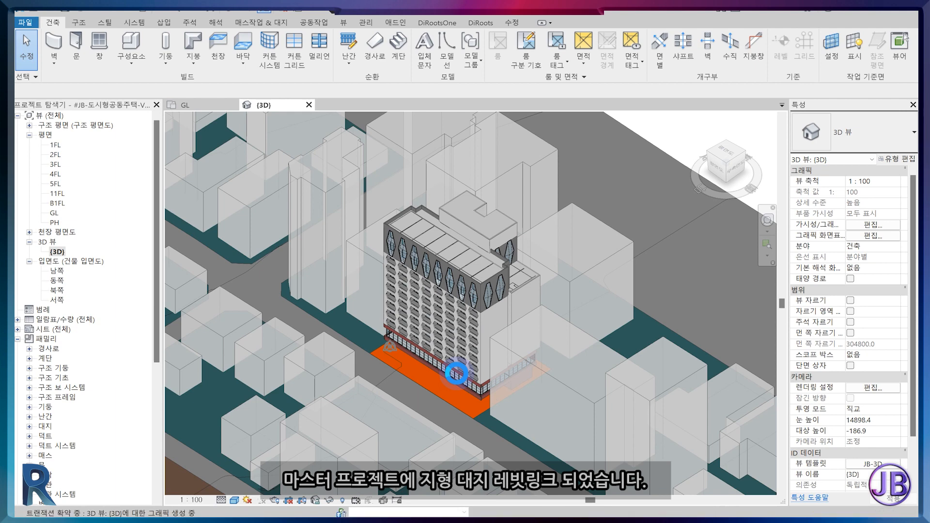
scroll(456, 373, "down", 4)
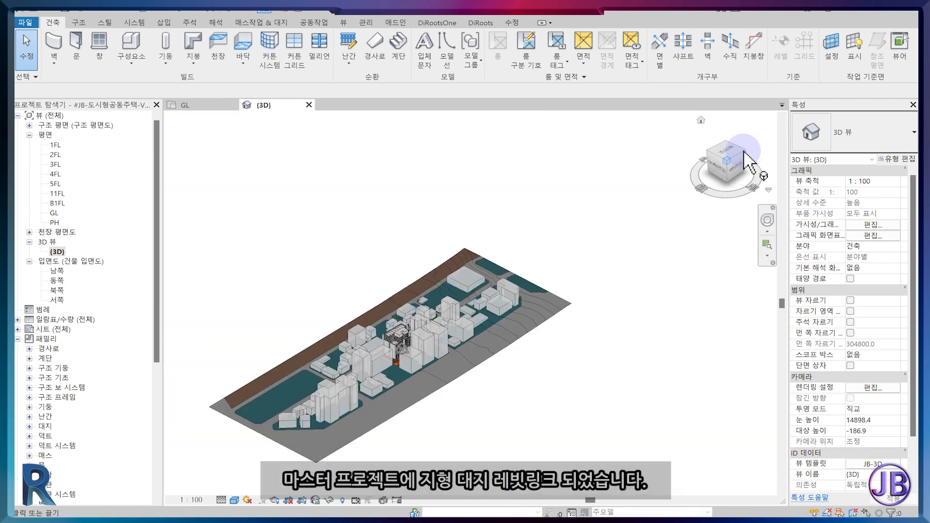
scroll(507, 310, "up", 5)
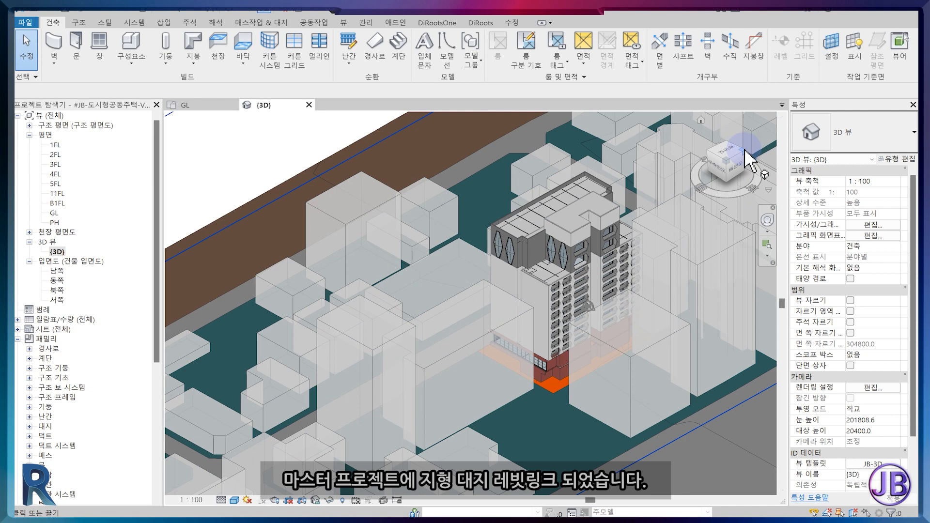
left_click(745, 146)
left_click(671, 224)
left_click(291, 305)
scroll(533, 290, "up", 5)
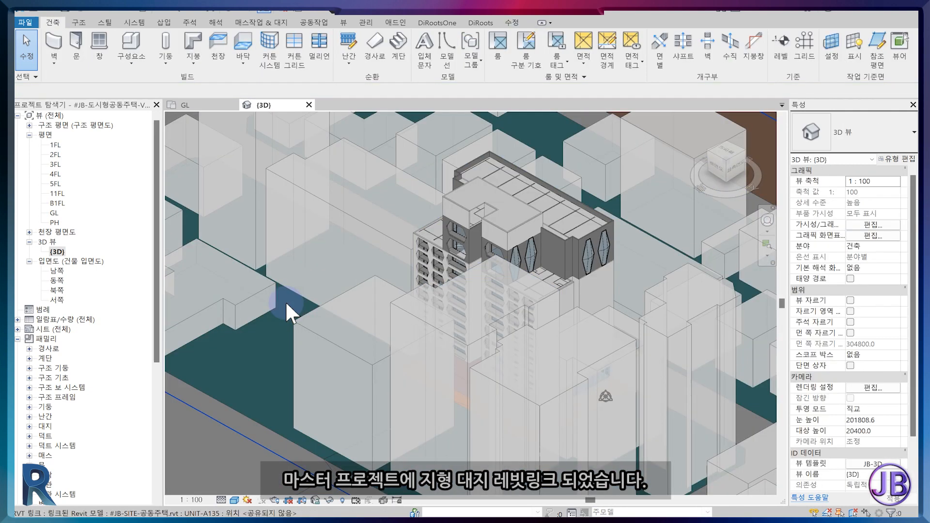
left_click(748, 155)
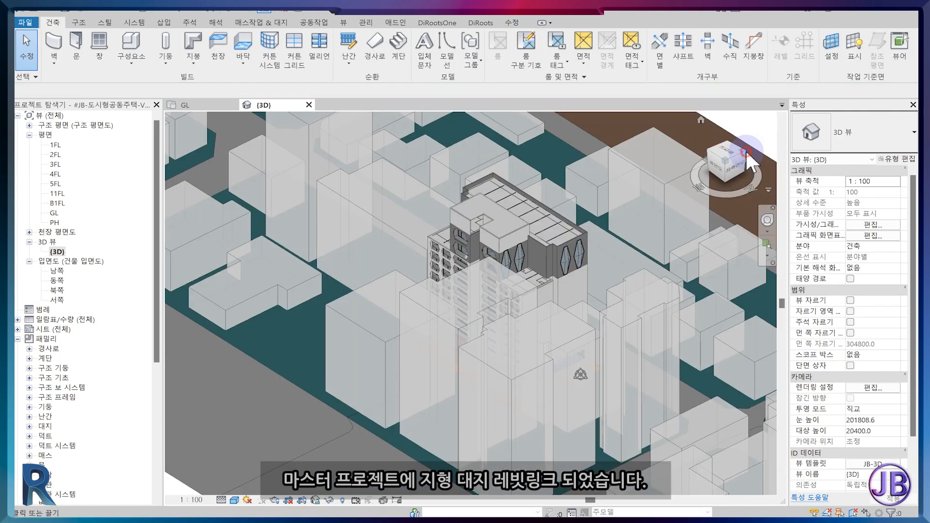
scroll(552, 325, "up", 5)
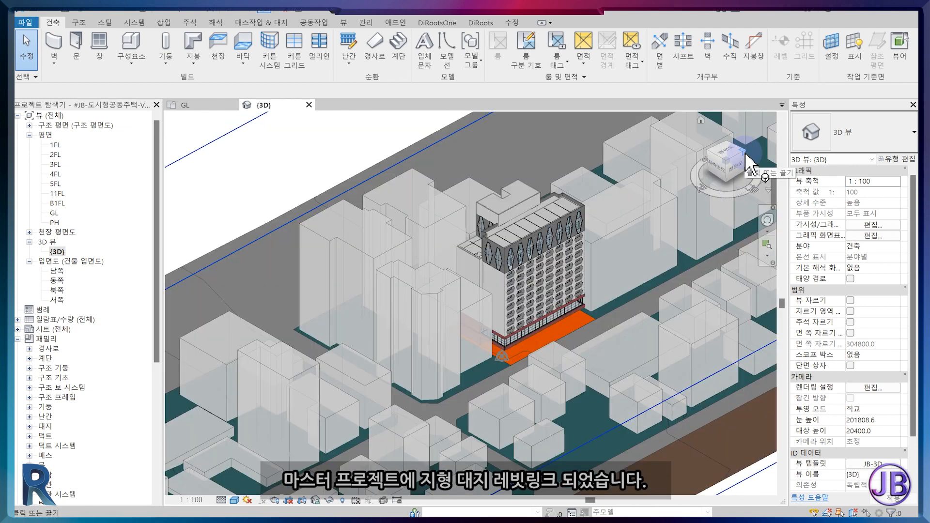
left_click(747, 157)
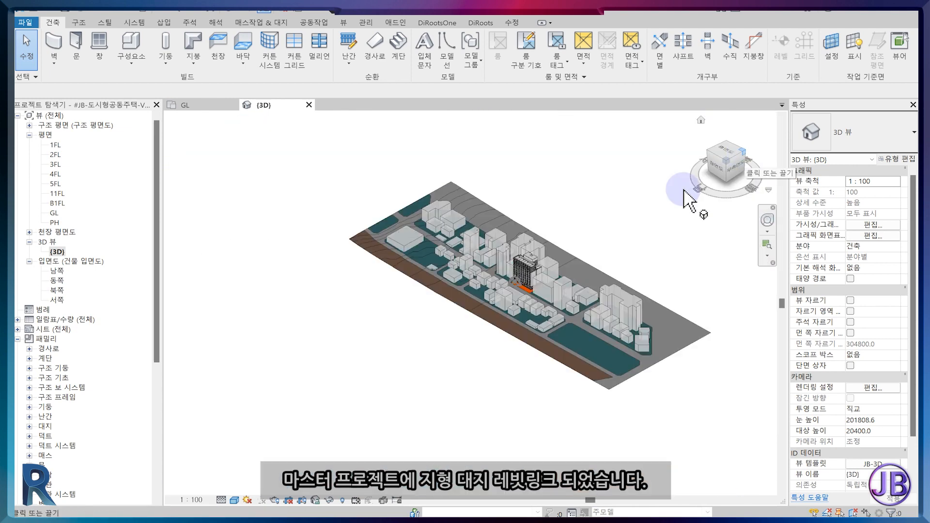
scroll(583, 304, "up", 5)
scroll(583, 304, "up", 2)
middle_click_drag(584, 304, 587, 324)
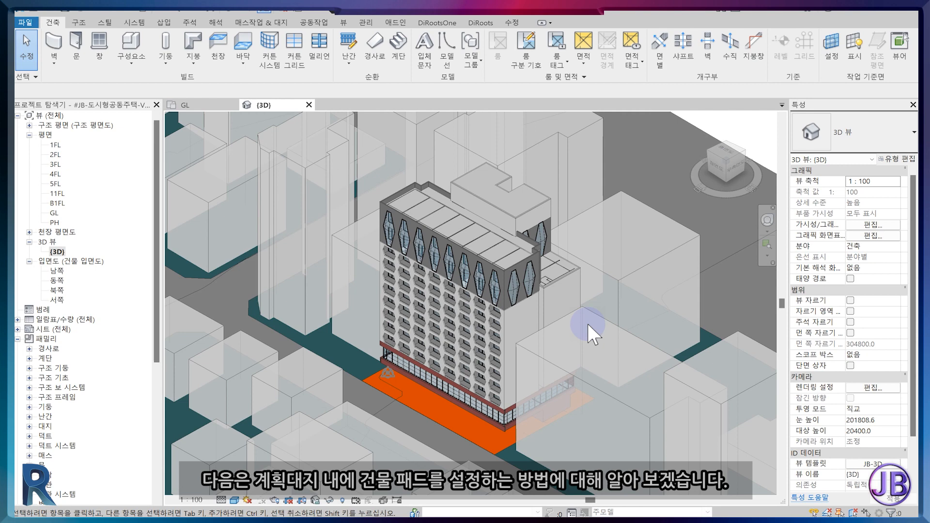
In the JB-3D view template's Revit link overrides, set the #JB-SITE-공동주택.rvt link's display to 사용자.
left_click(872, 464)
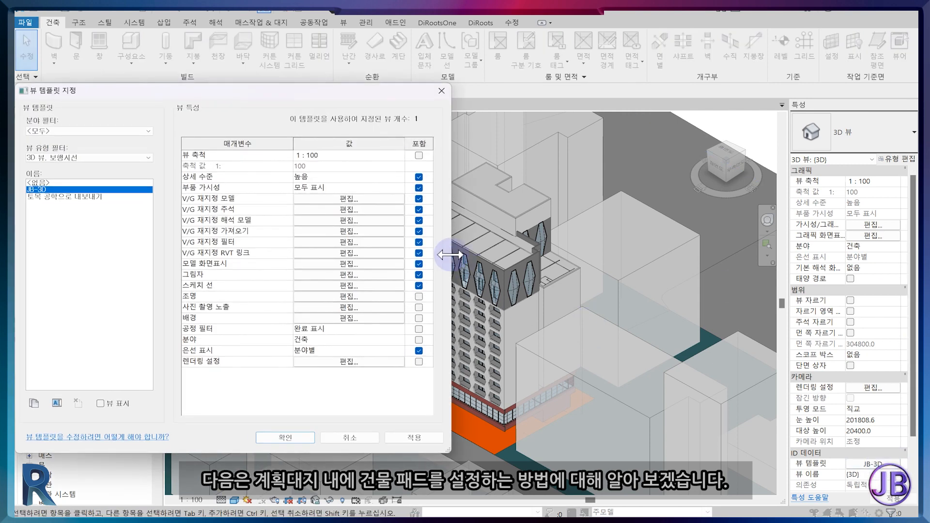
left_click(342, 199)
left_click(641, 60)
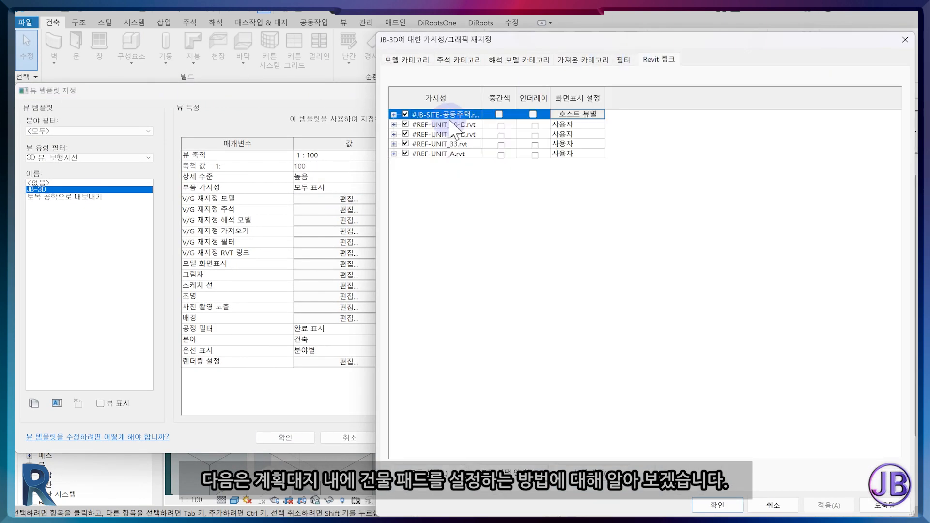
left_click(570, 116)
left_click(571, 121)
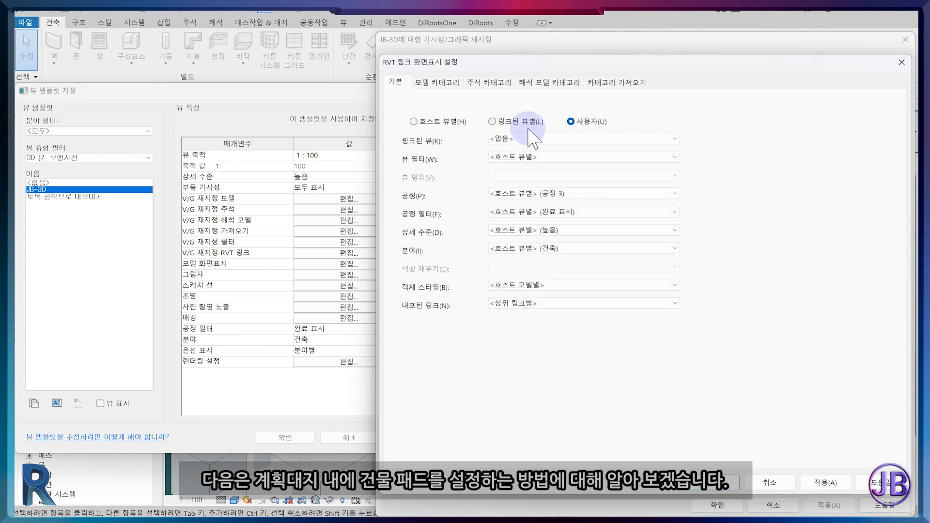
Set the link's model categories to 사용자, turn off 프로젝트 기준점 under 대지, and apply the JB-3D template.
left_click(446, 86)
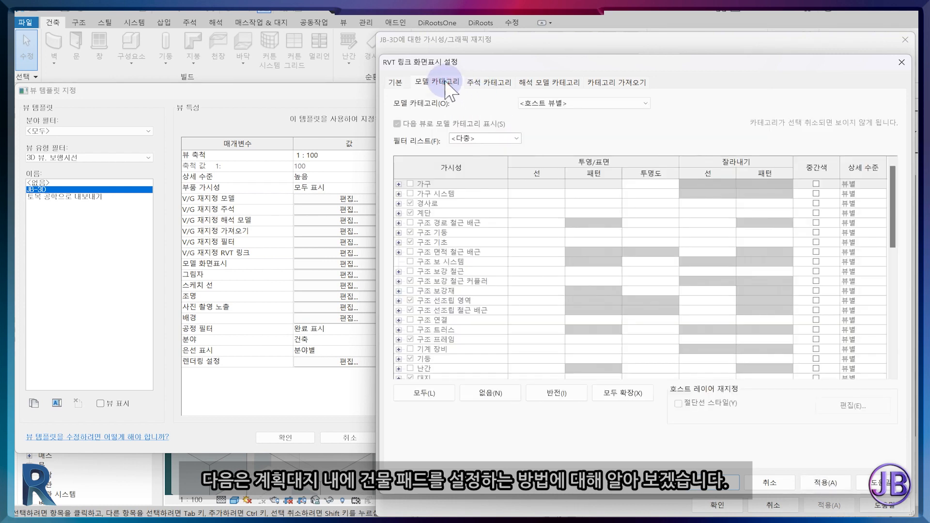
left_click(557, 103)
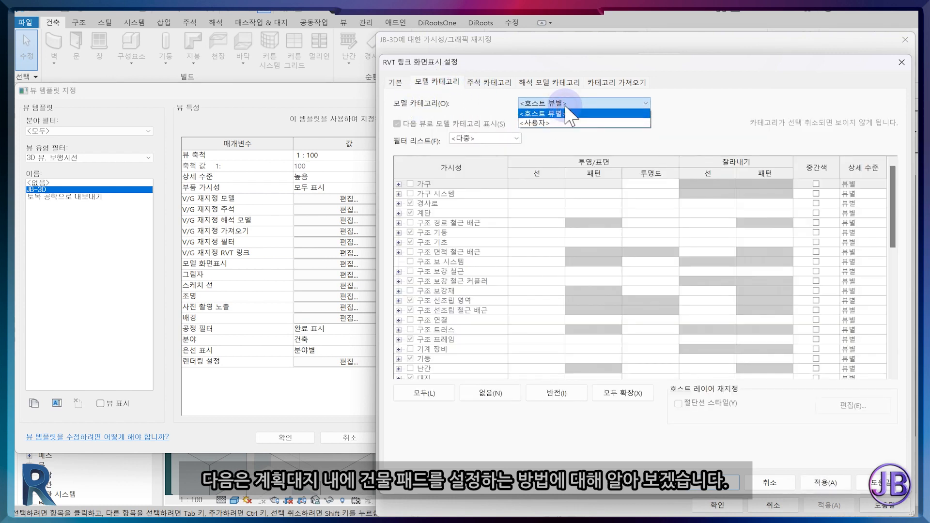
left_click(559, 121)
scroll(425, 330, "down", 2)
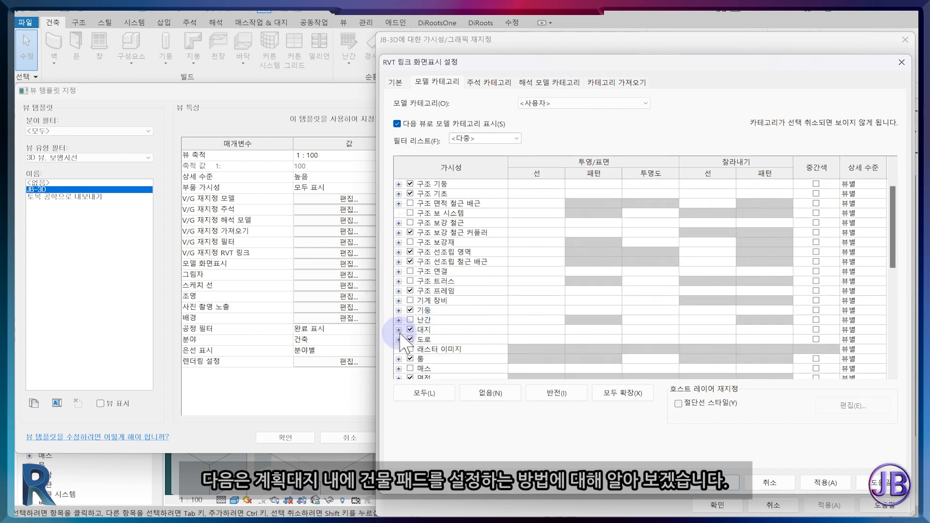
left_click(399, 330)
scroll(415, 322, "down", 3)
left_click(426, 320)
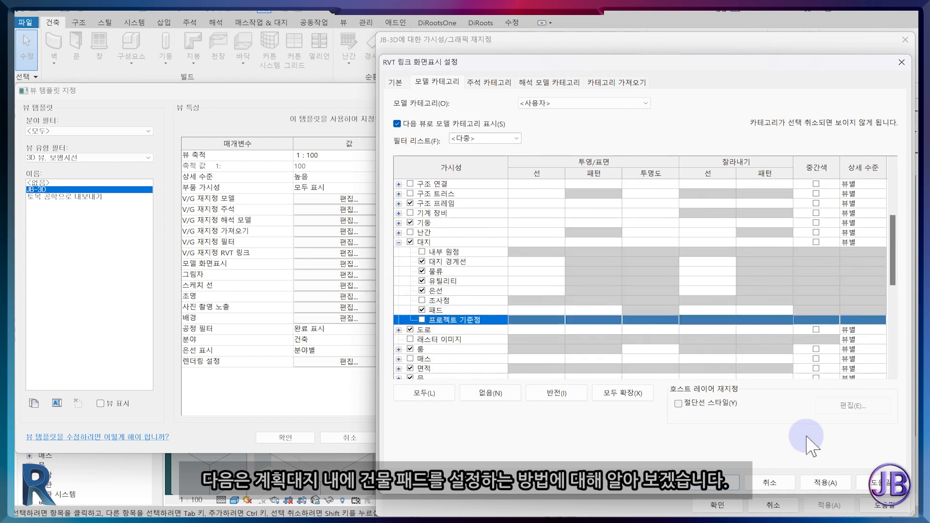
left_click(825, 483)
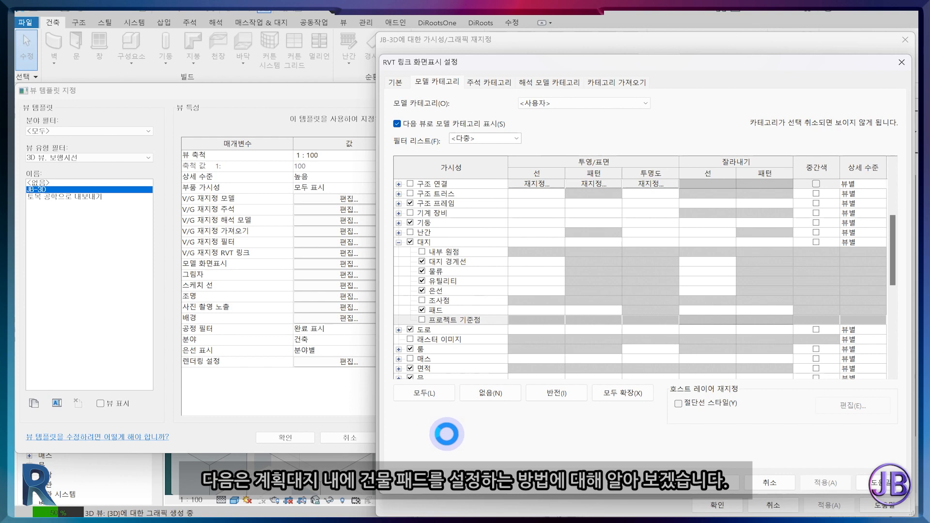
left_click(708, 483)
left_click(717, 505)
left_click_drag(199, 95, 732, 77)
left_click(832, 421)
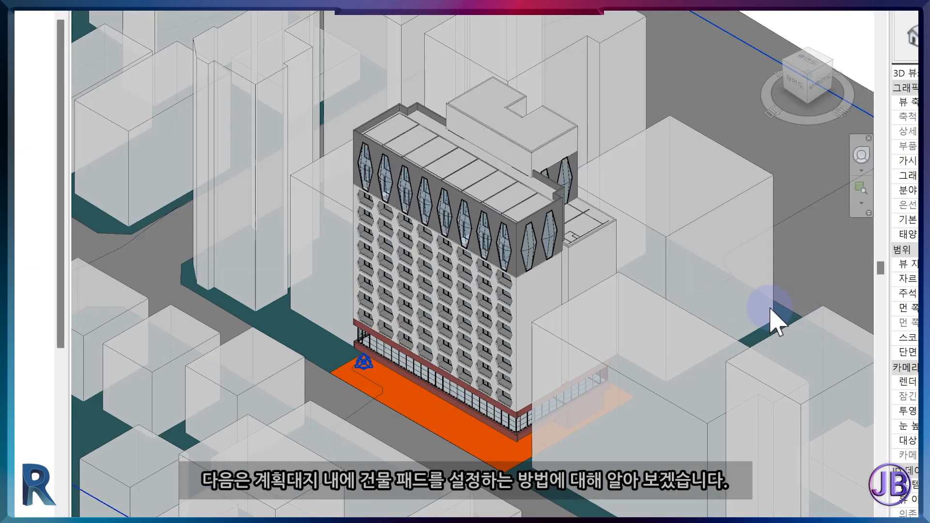
scroll(696, 336, "down", 1)
middle_click_drag(697, 336, 696, 336)
middle_click_drag(767, 311, 758, 331)
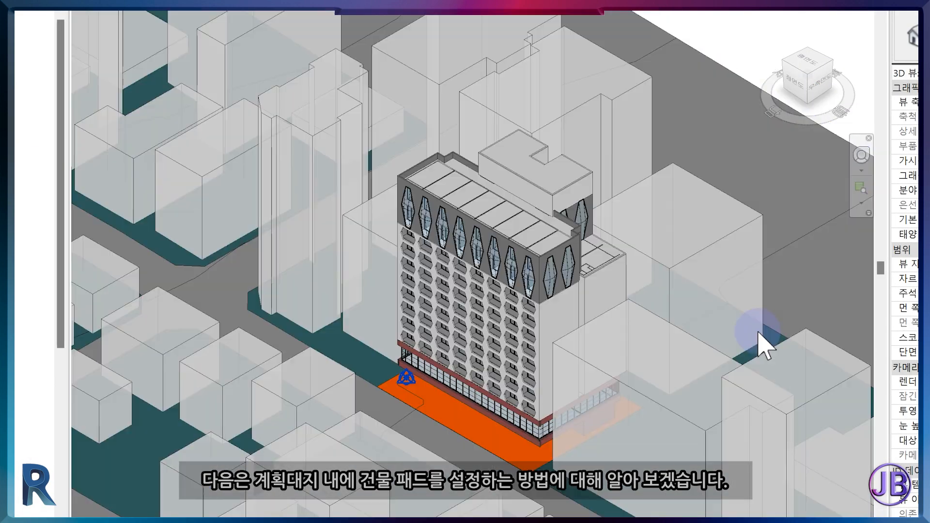
scroll(759, 331, "up", 1)
scroll(512, 312, "up", 1)
middle_click_drag(499, 312, 571, 318)
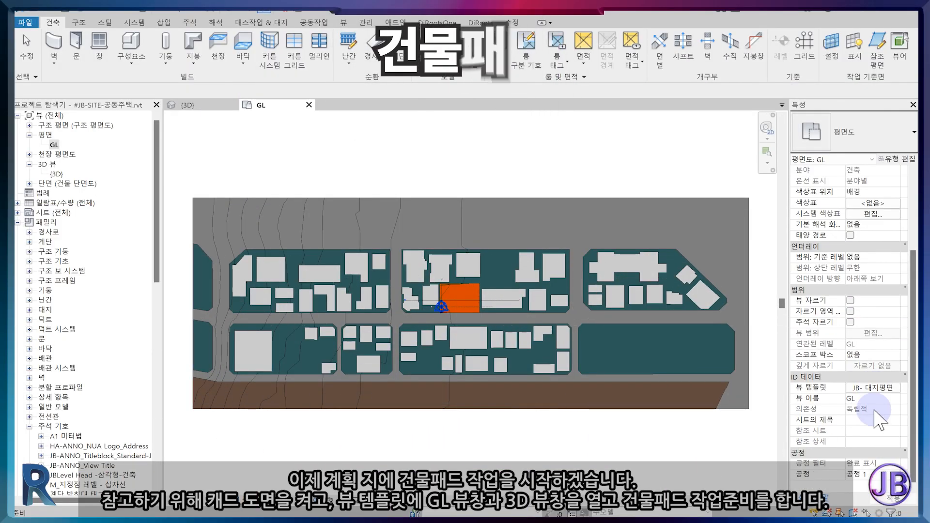
In the site file's GL plan, turn on the imported JB-SITE-V2.dwg drawing in the JB- 대지평면 view template.
left_click(873, 388)
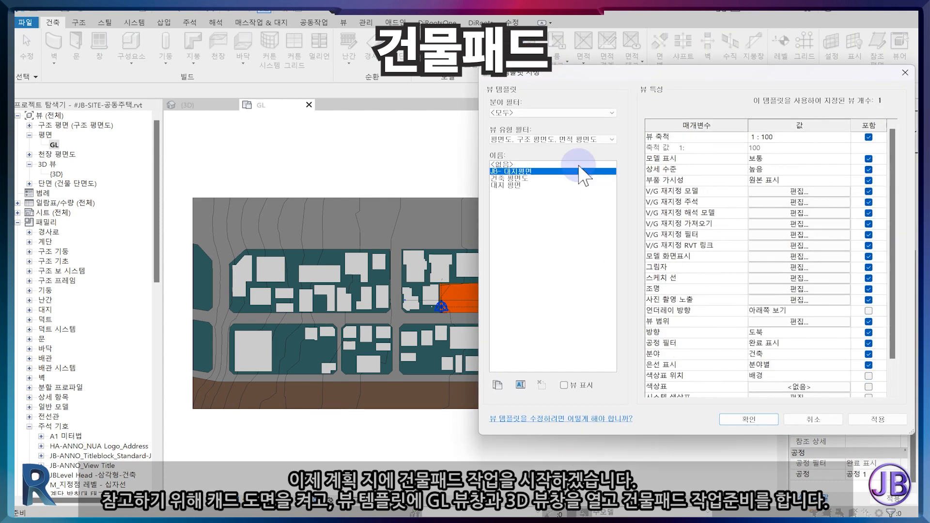
left_click(756, 181)
left_click(593, 59)
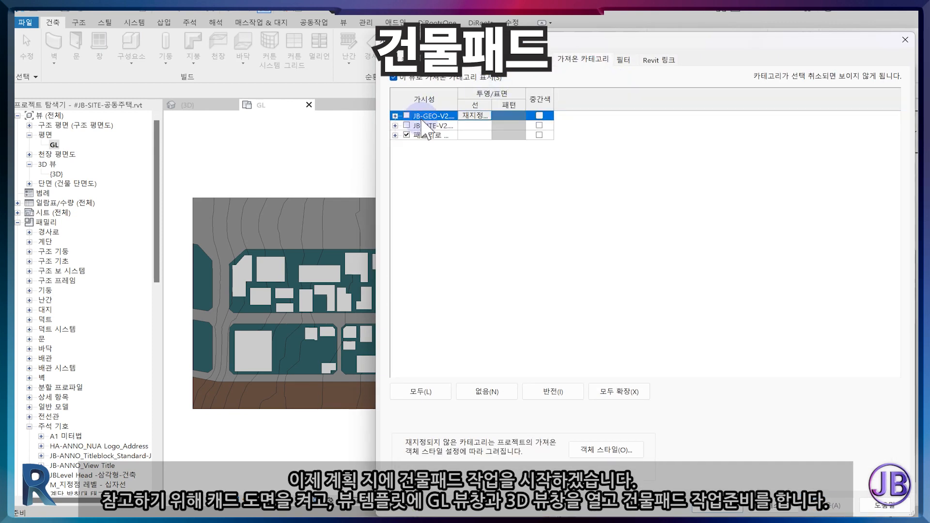
left_click_drag(458, 94, 584, 101)
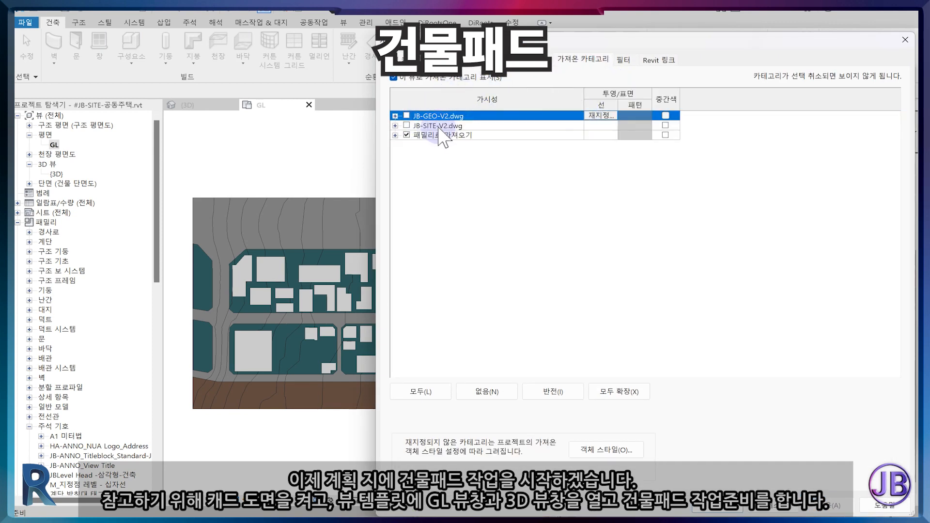
left_click(406, 126)
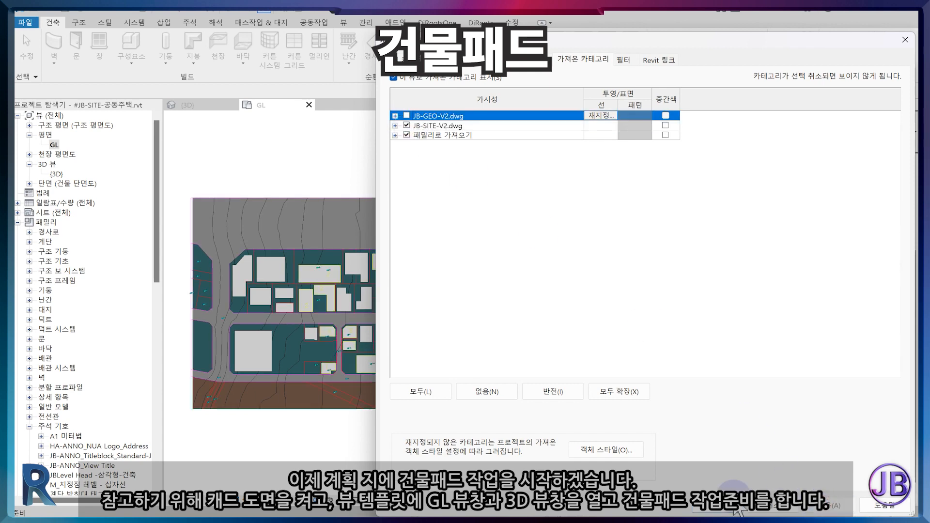
left_click(722, 504)
left_click(756, 424)
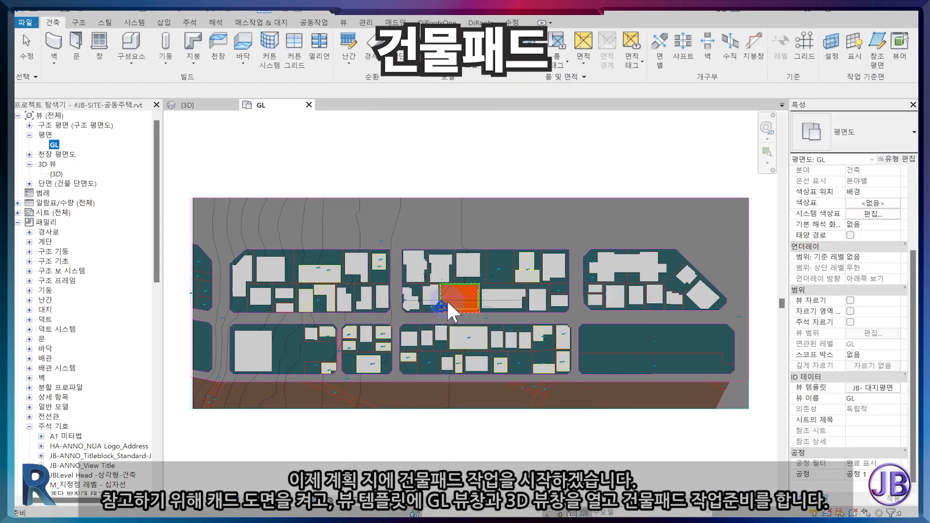
scroll(447, 300, "up", 5)
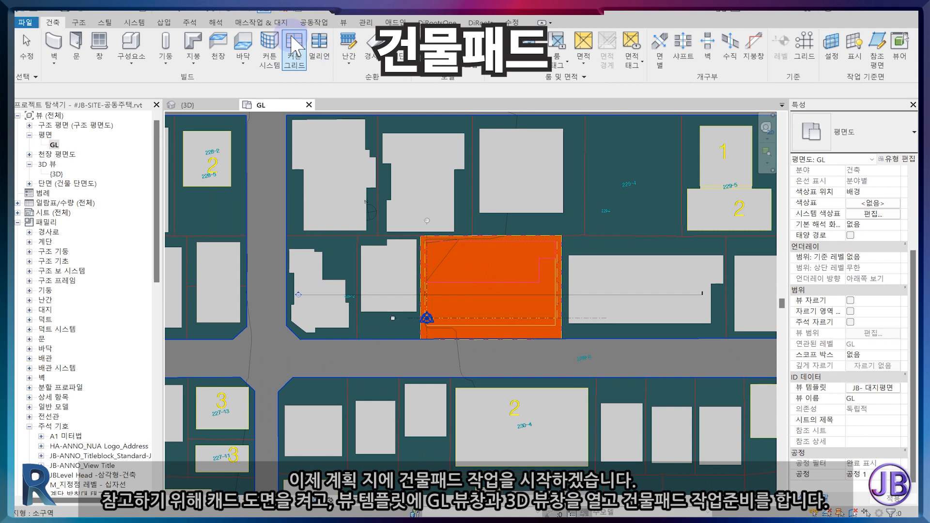
scroll(507, 231, "up", 2)
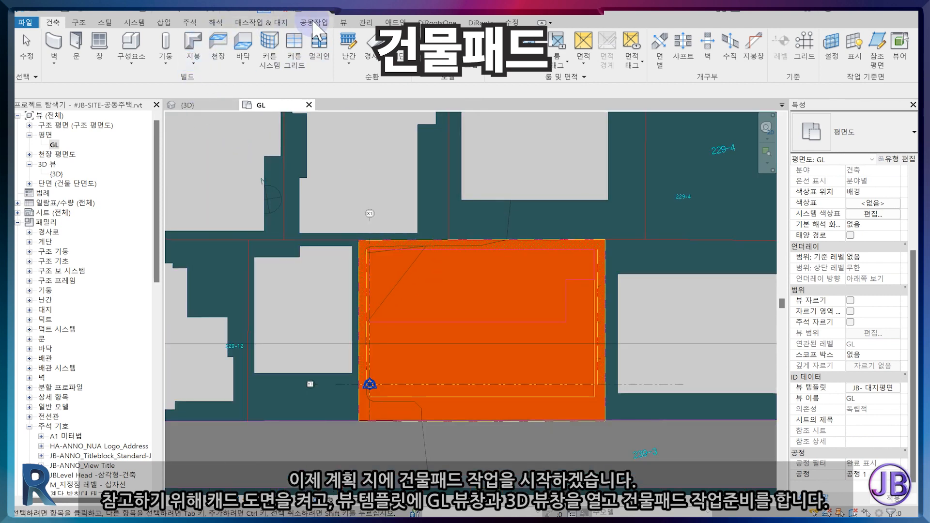
Tile the GL plan and the 3D view side by side, with GL first, and frame the orange site plot in both.
left_click(206, 107)
left_click_drag(259, 107, 228, 111)
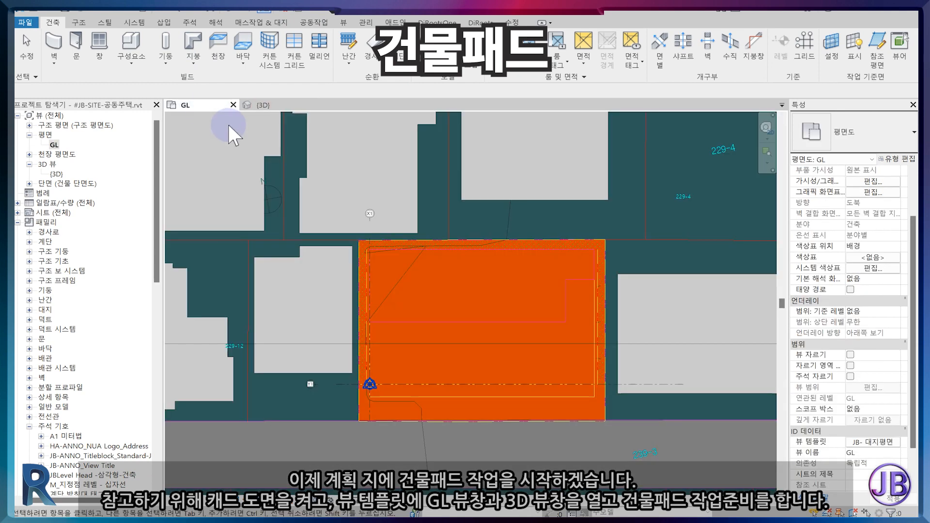
key("w")
key("t")
left_click(580, 351)
scroll(580, 352, "down", 2)
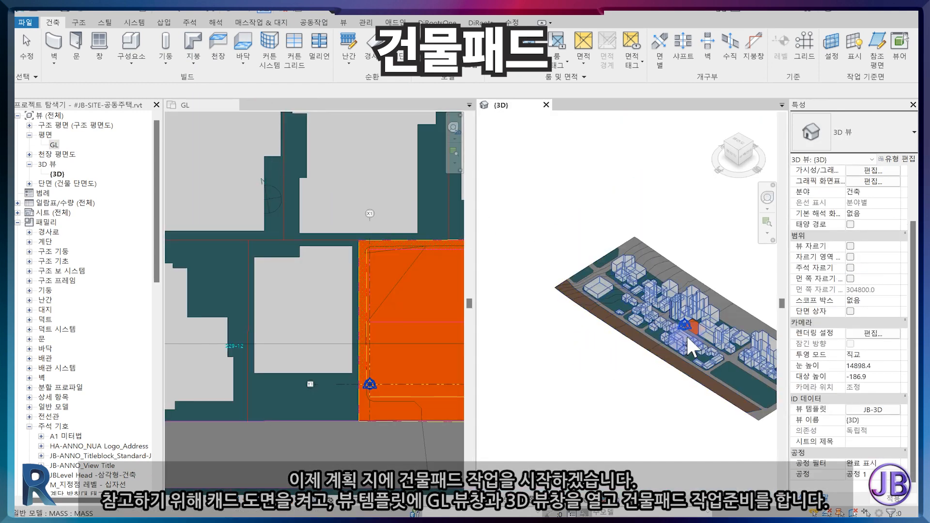
scroll(688, 336, "up", 5)
middle_click_drag(690, 342, 720, 377)
scroll(688, 362, "up", 5)
scroll(382, 336, "up", 3)
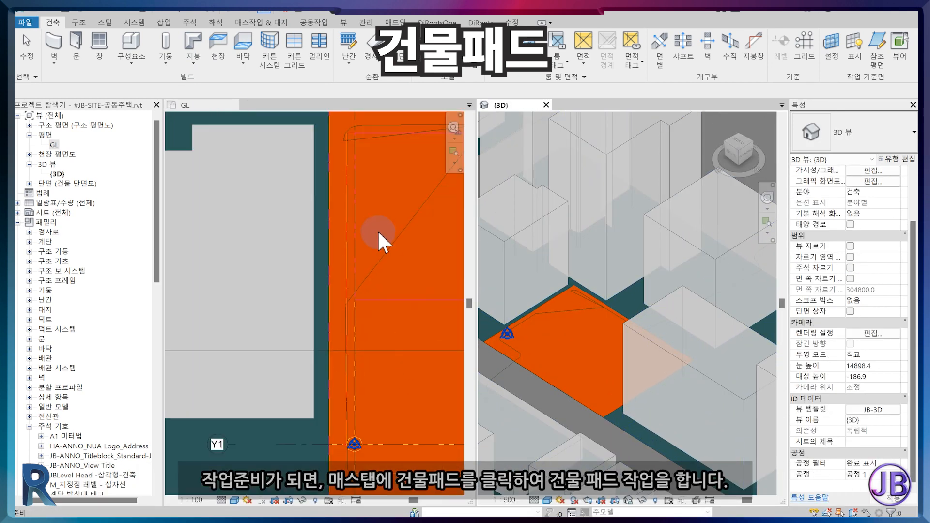
left_click(391, 251)
scroll(311, 258, "down", 3)
middle_click_drag(264, 276, 253, 275)
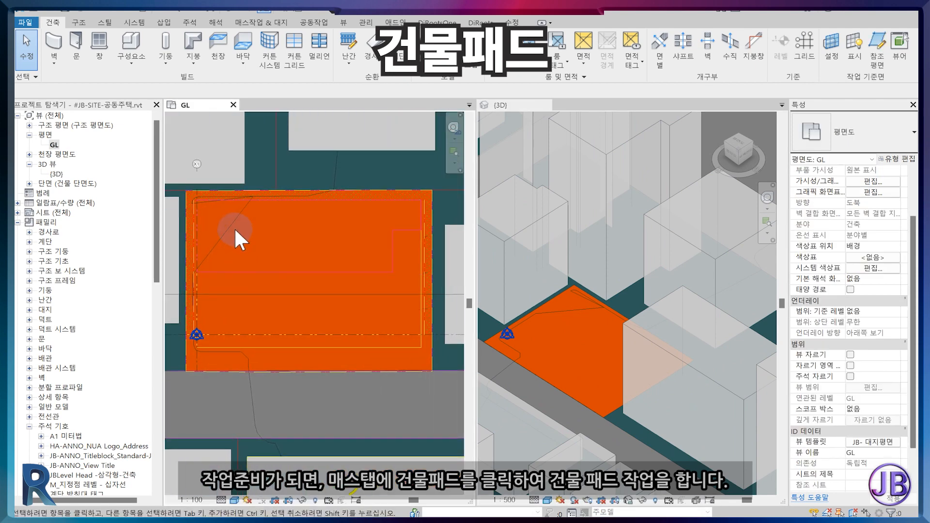
Start a building pad in the GL plan and pick the drawing's lines along the upper and right edges of the basement machine room.
left_click(281, 22)
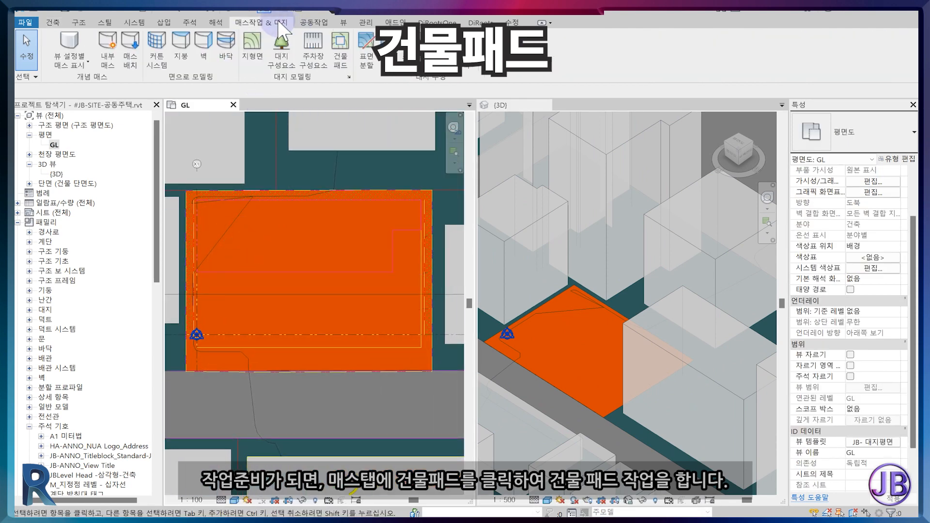
left_click(347, 66)
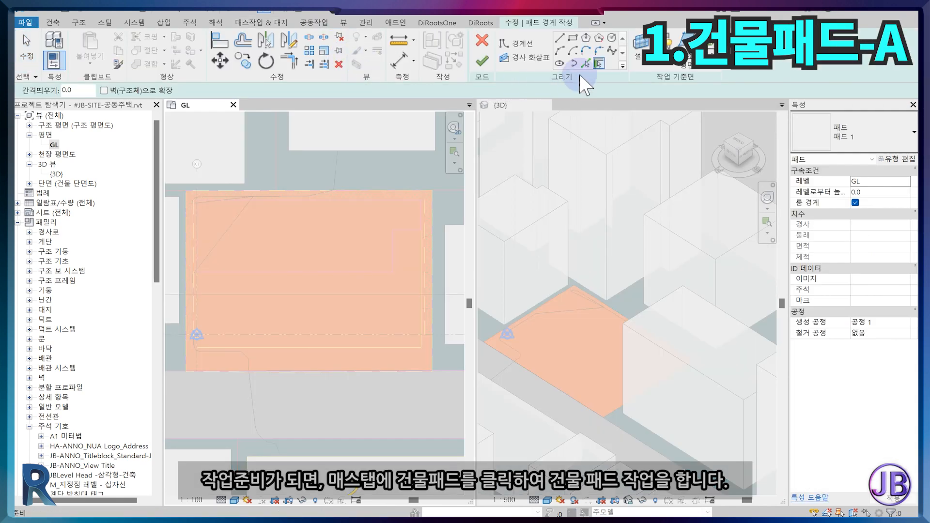
left_click(586, 63)
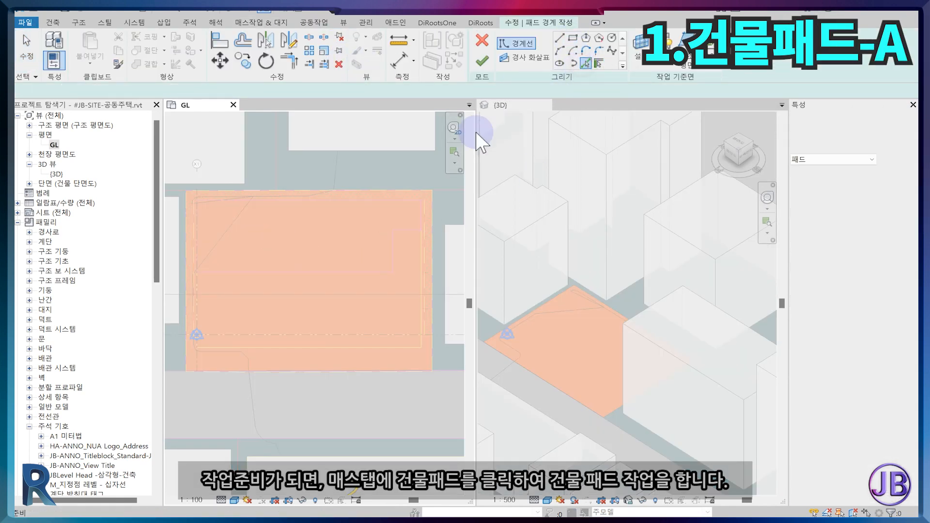
left_click(375, 205)
scroll(245, 208, "up", 2)
left_click(235, 197)
middle_click_drag(209, 237, 264, 239)
scroll(233, 236, "up", 4)
middle_click_drag(211, 212, 316, 322)
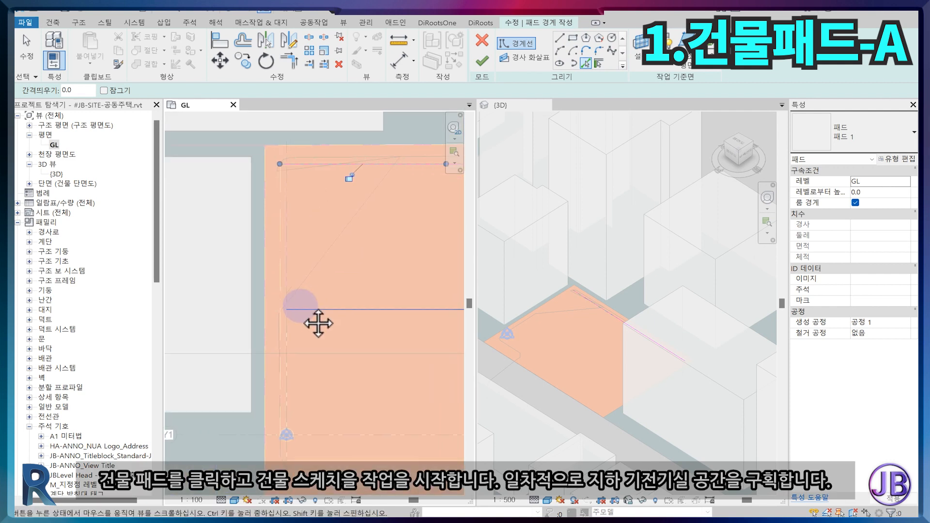
scroll(358, 274, "down", 5)
scroll(334, 254, "up", 3)
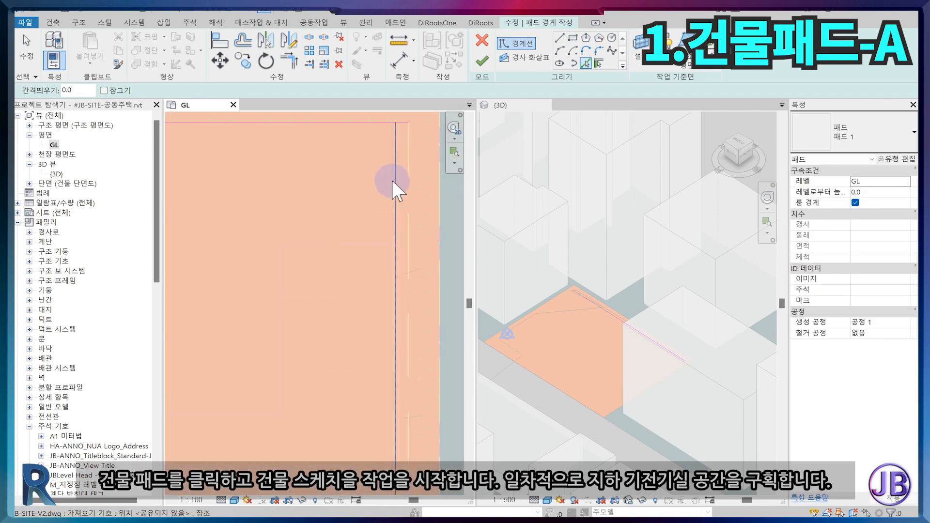
left_click(396, 202)
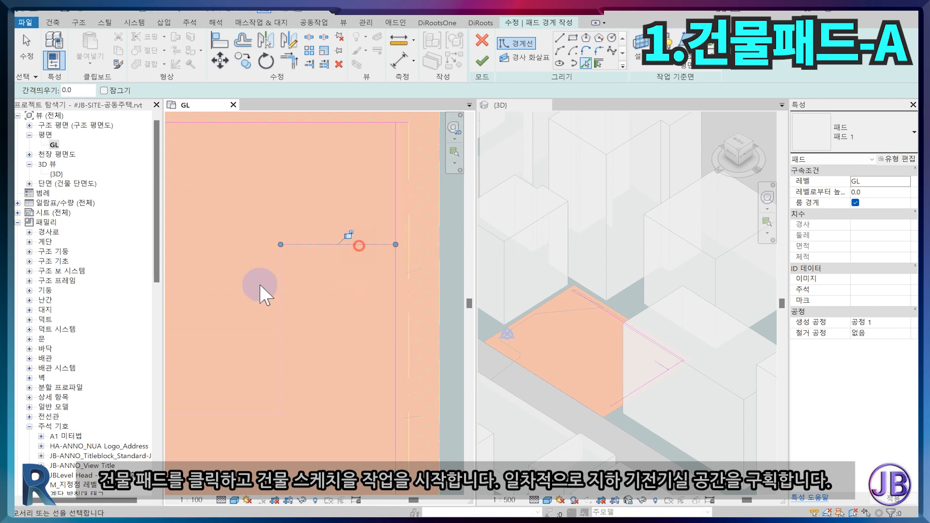
Add the pad's left boundary by picking grid X1 and complete the line picks along its lower edge.
middle_click_drag(274, 322, 325, 367)
scroll(318, 334, "down", 2)
mouse_move(318, 334)
middle_mouse_down()
mouse_move(314, 354)
mouse_move(420, 333)
middle_mouse_up()
scroll(251, 284, "up", 5)
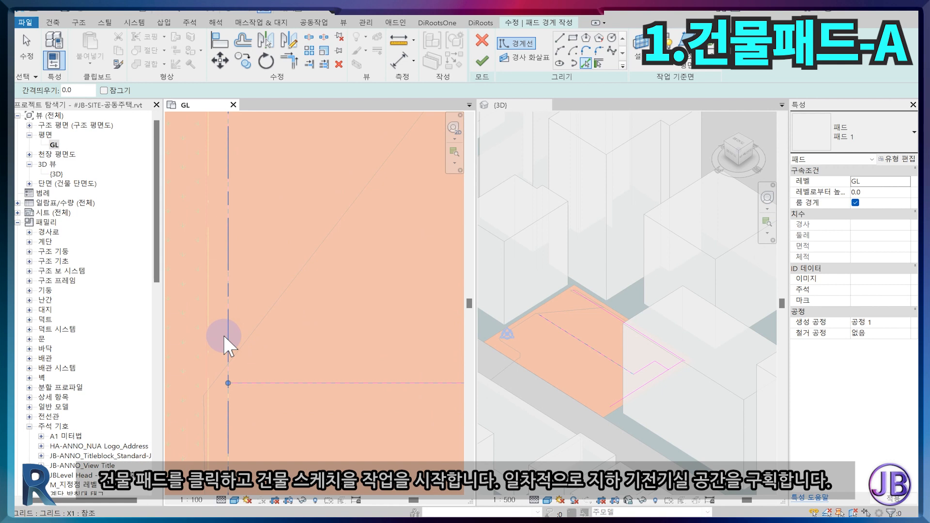
left_click(229, 336)
middle_click_drag(285, 385, 304, 377)
left_click(304, 376)
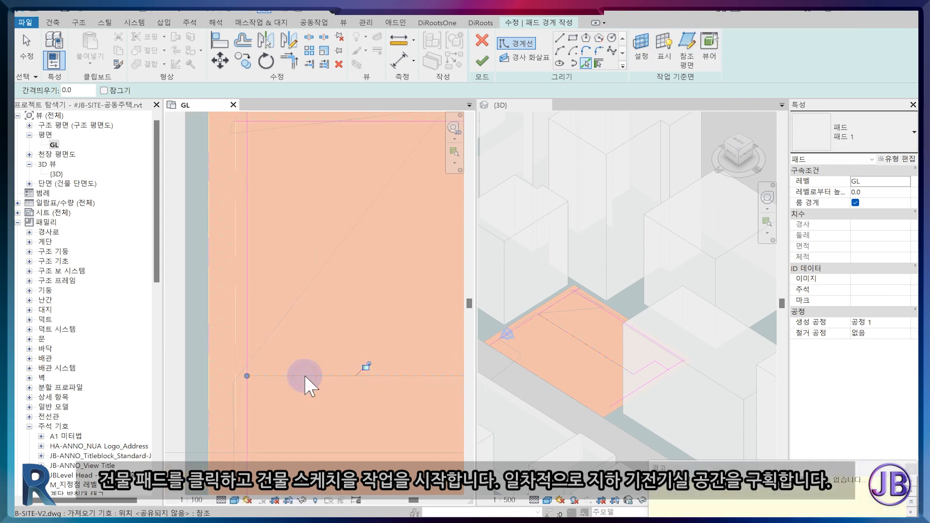
Temporarily isolate the sketch line category and trim the upper-left and lower-left corners of the pad boundary.
key("i")
key("c")
scroll(161, 357, "down", 2)
scroll(313, 256, "down", 4)
key("t")
key("r")
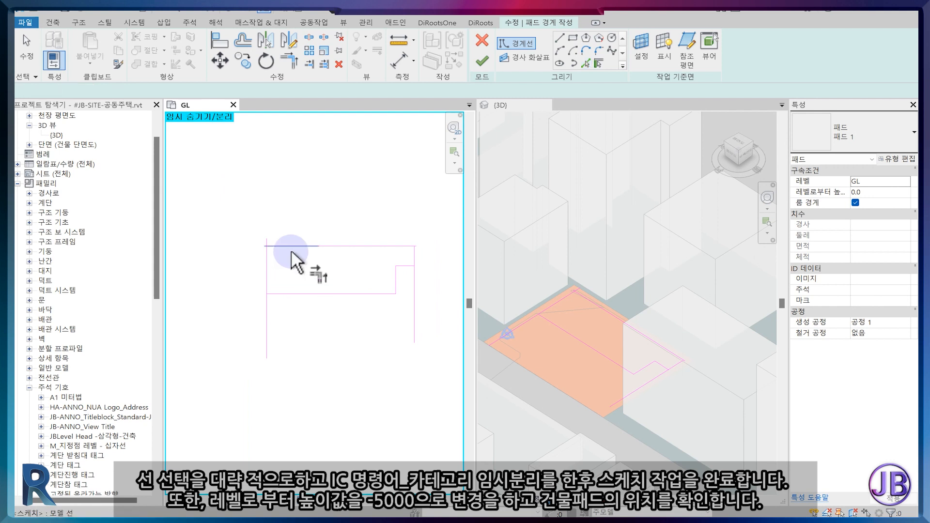
left_click(290, 247)
left_click(267, 257)
left_click(267, 272)
left_click(272, 292)
scroll(410, 264, "up", 2)
key("Escape")
Trim the pad's upper edge to its short right edge to close the outline.
left_click(388, 240)
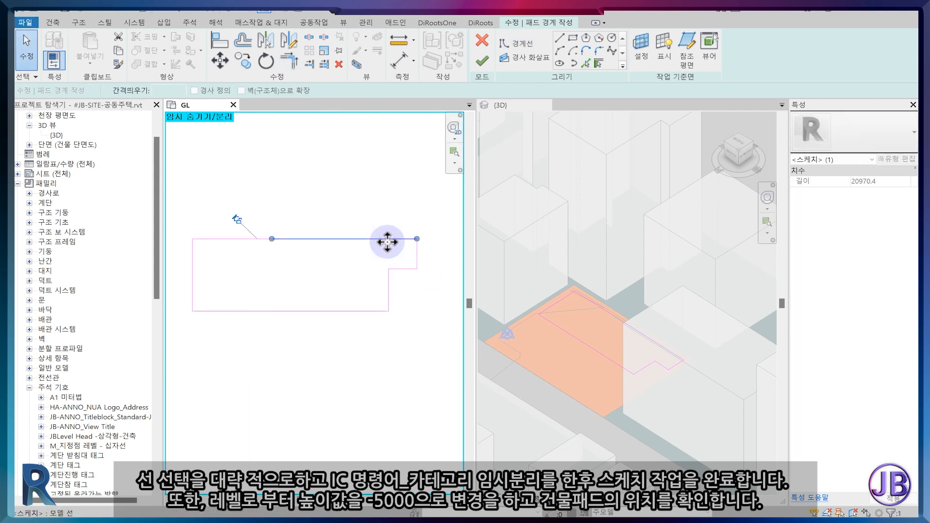
key("t")
key("r")
left_click(265, 241)
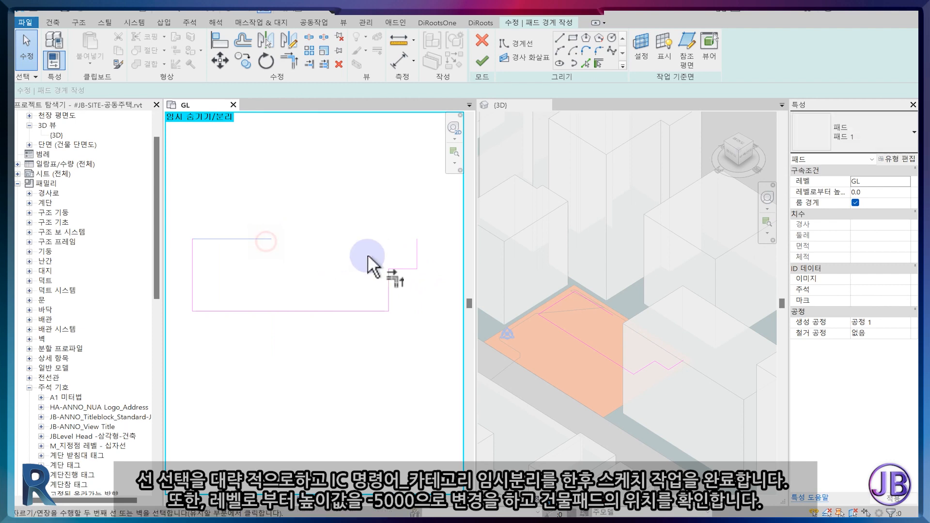
left_click(419, 260)
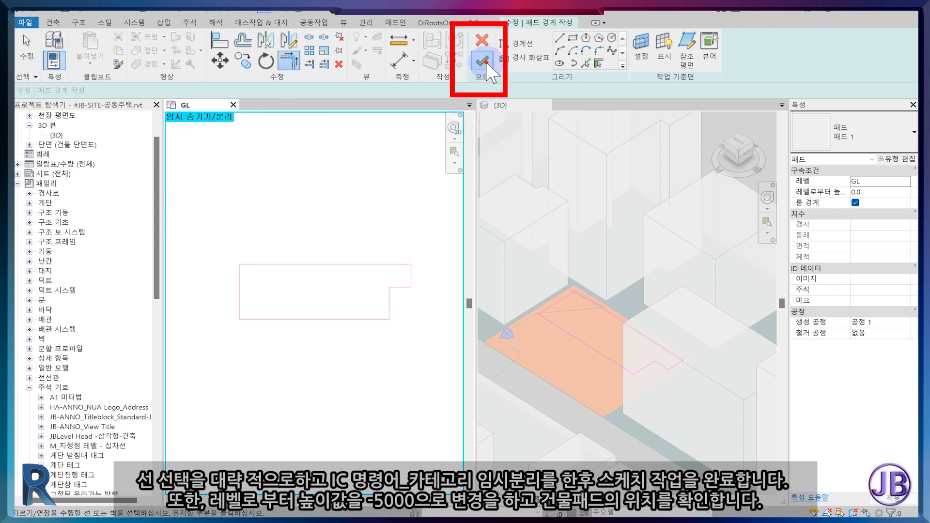
Finish the pad sketch and set the pad's height offset from level GL to -5000.
left_click(486, 62)
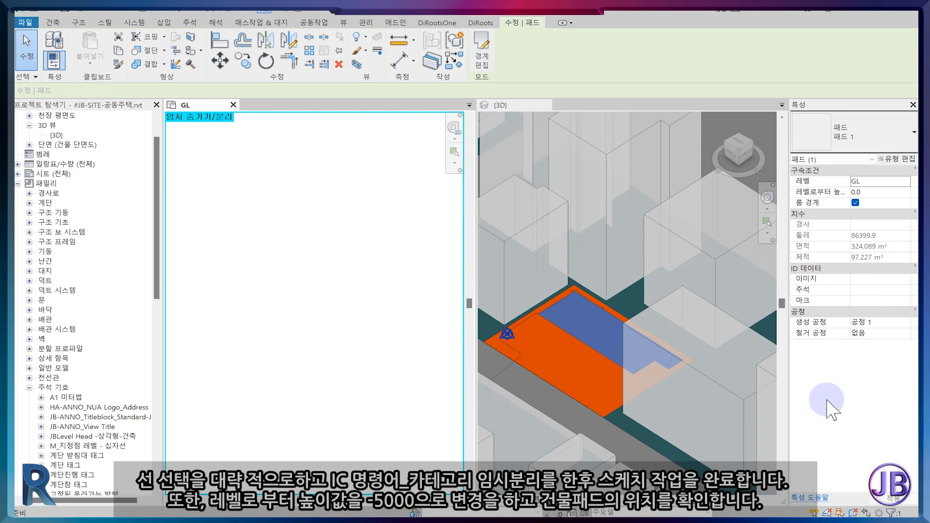
type("-5000.0")
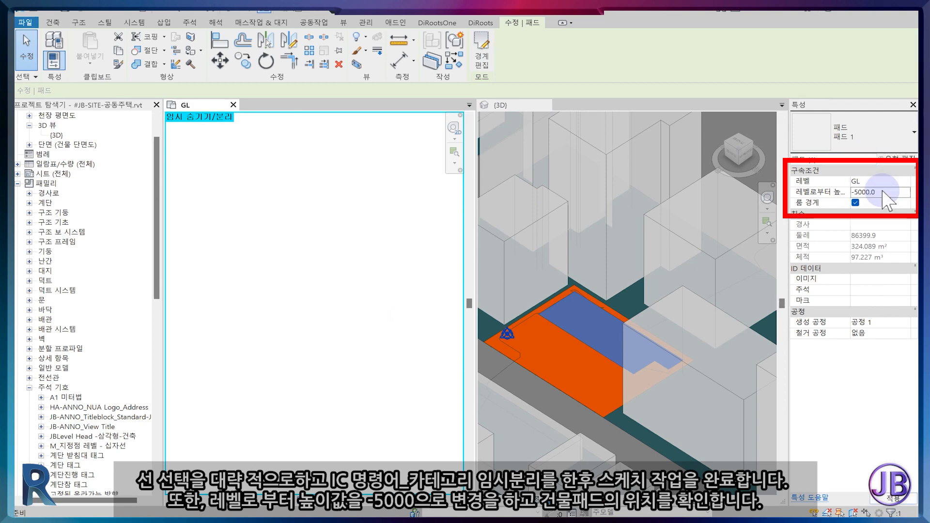
key("Return")
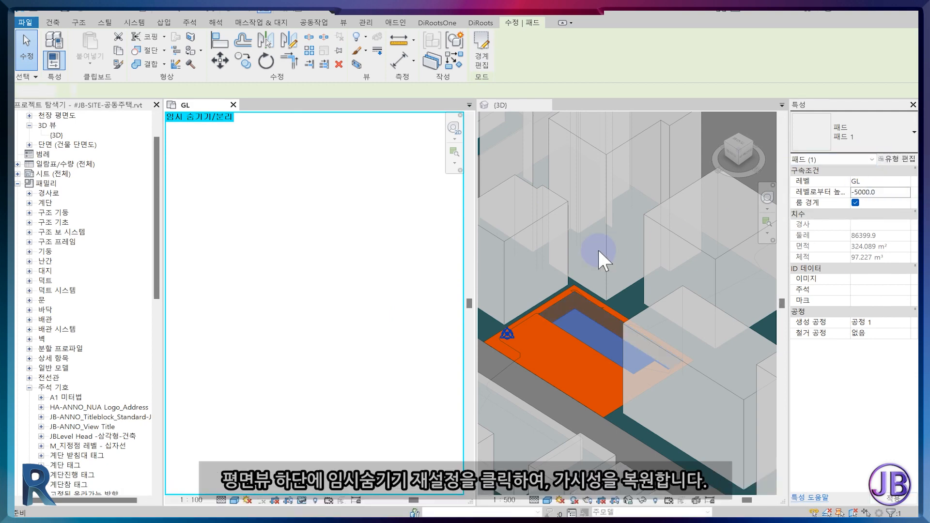
key("Escape")
Reset the temporary hide/isolate in the GL plan.
left_click(366, 273)
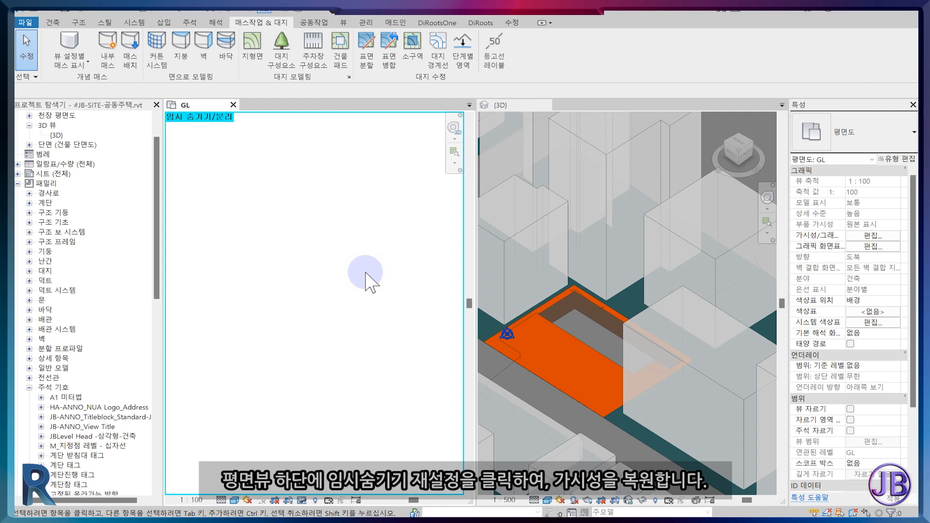
left_click(303, 500)
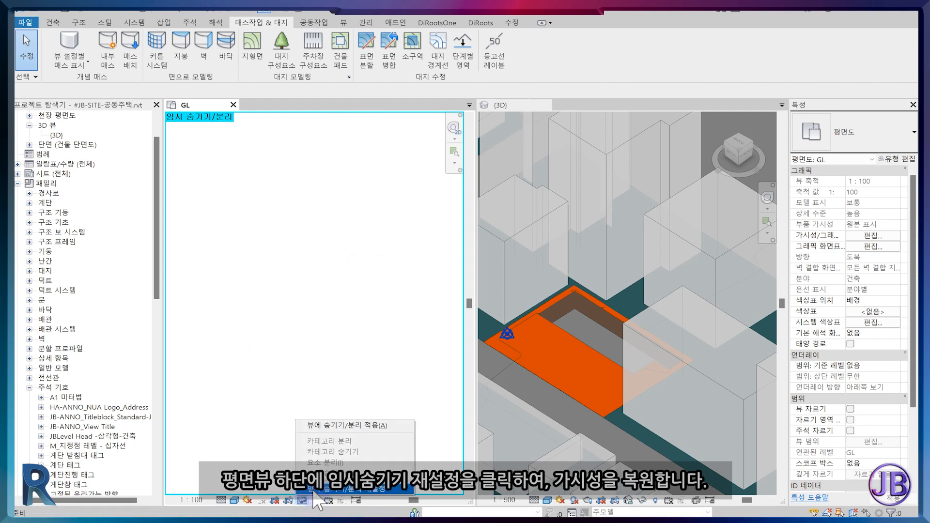
left_click(315, 489)
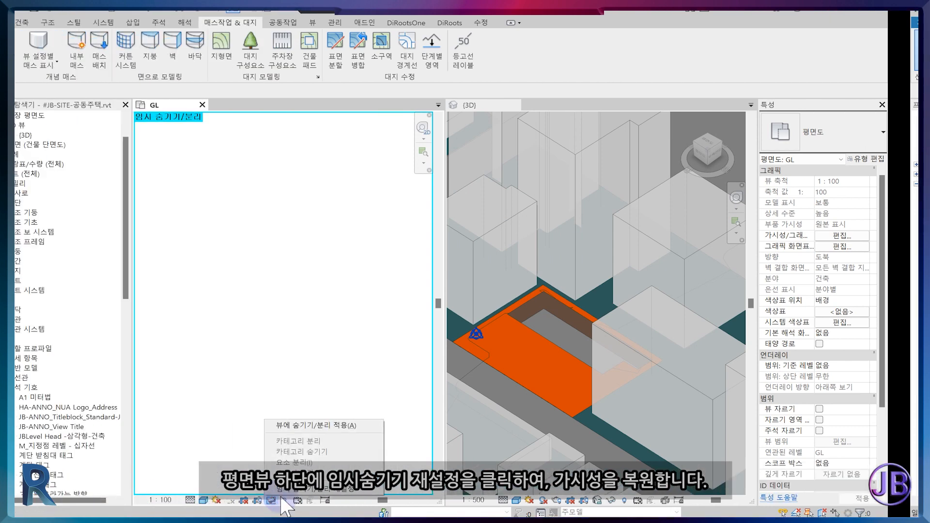
left_click(314, 490)
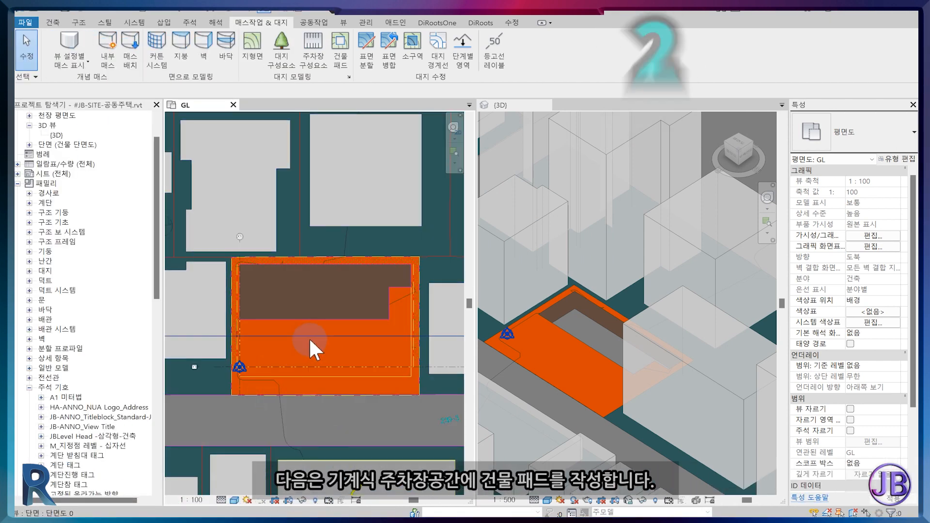
Start a second building pad for the mechanical parking area and pick its right edge and the lines bordering the first pad.
left_click(341, 46)
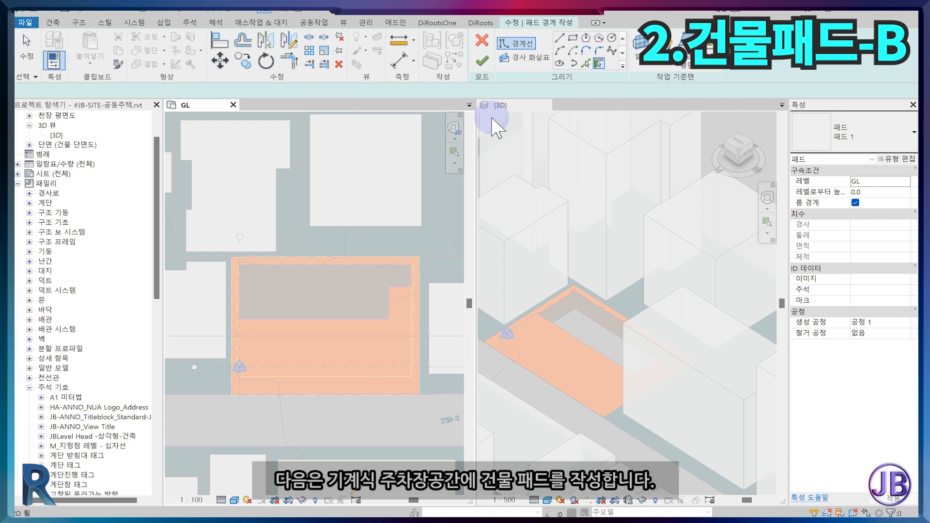
left_click(586, 63)
scroll(388, 320, "up", 3)
left_click(433, 288)
left_click(415, 258)
left_click(367, 315)
middle_click_drag(301, 346, 374, 262)
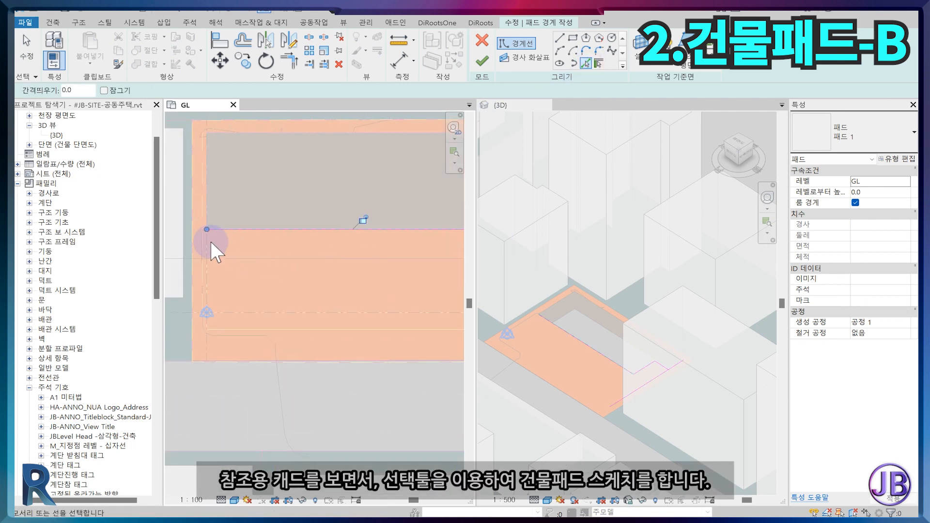
Pick the second pad's left boundary along grid X1 and a lower boundary along grid Y1.
scroll(206, 249, "up", 4)
left_click(209, 236)
scroll(231, 276, "down", 3)
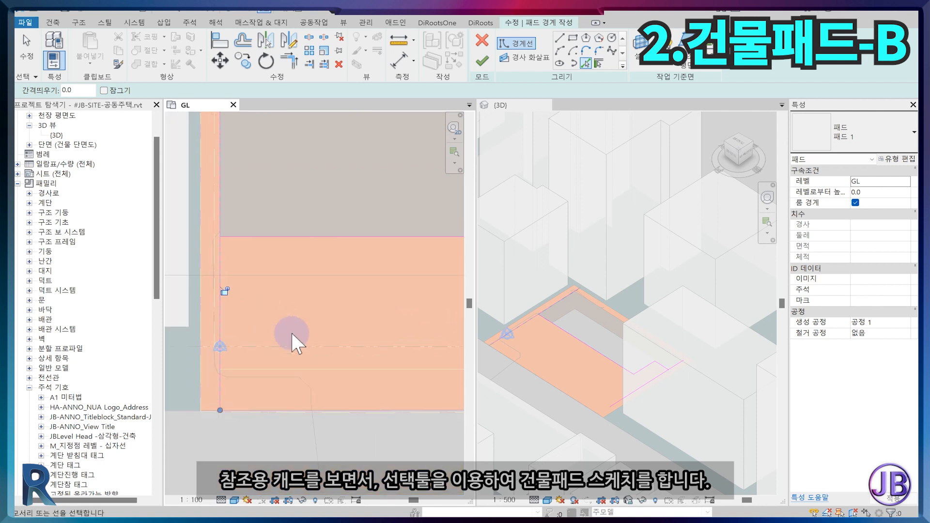
left_click(297, 346)
scroll(351, 354, "down", 2)
mouse_move(351, 353)
middle_mouse_down()
mouse_move(320, 353)
mouse_move(214, 308)
middle_mouse_up()
scroll(305, 325, "up", 1)
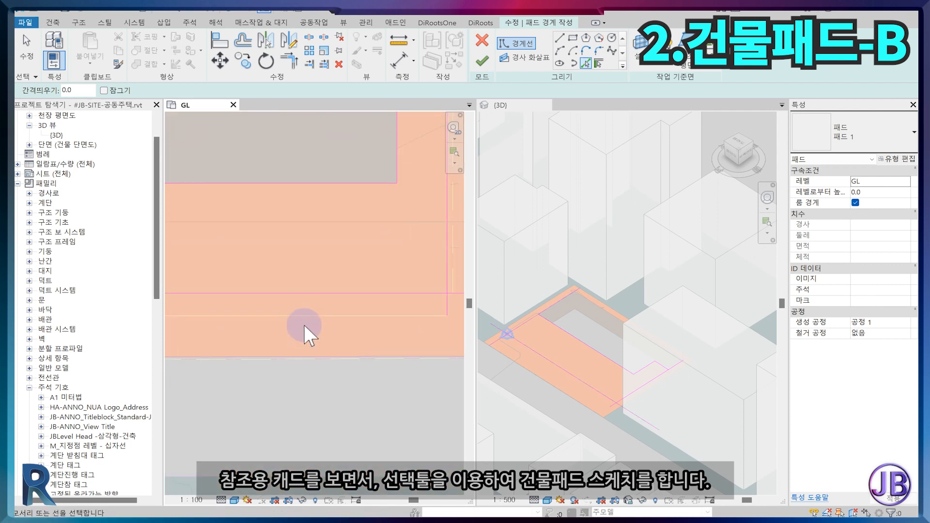
Align the second pad's lower boundary line to the outline below grid Y1 in the drawing.
key("a")
key("l")
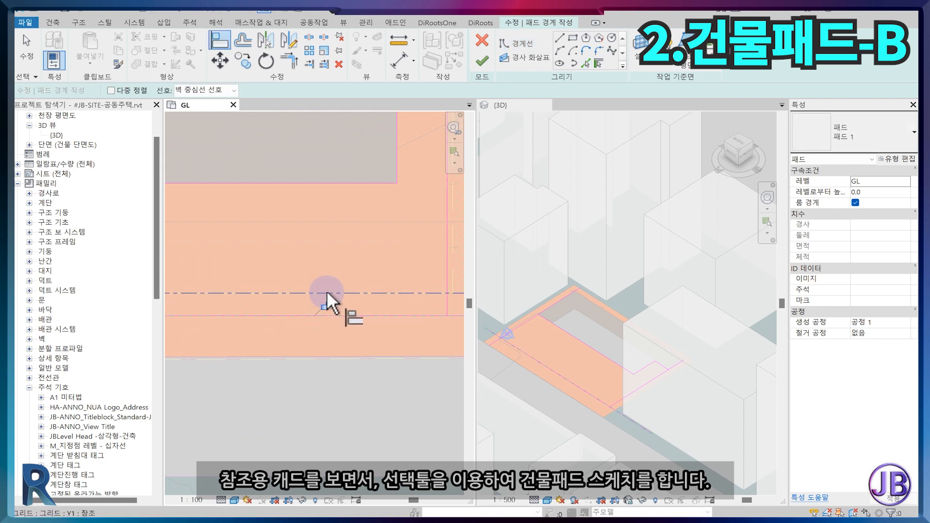
scroll(327, 291, "down", 2)
key("Escape")
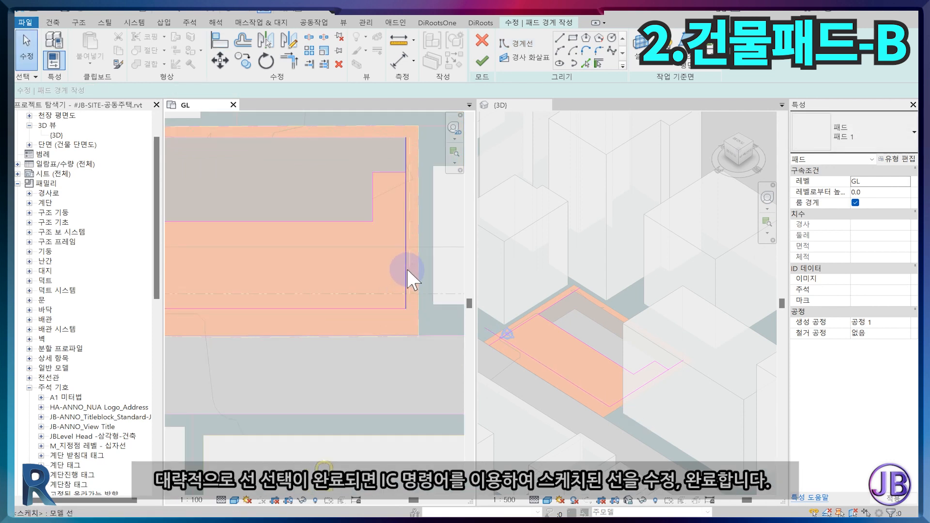
Temporarily isolate the sketch line category and trim the second pad's boundary lines into one closed L-shaped outline.
left_click(406, 267)
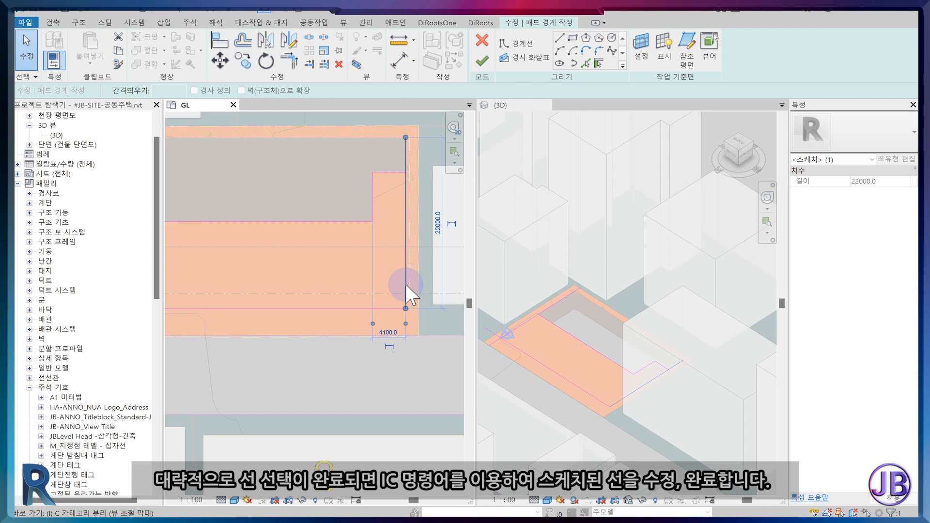
key("i")
key("c")
key("t")
key("r")
middle_click_drag(234, 237, 333, 226)
left_click(245, 229)
left_click(243, 229)
left_click(263, 293)
scroll(264, 292, "down", 2)
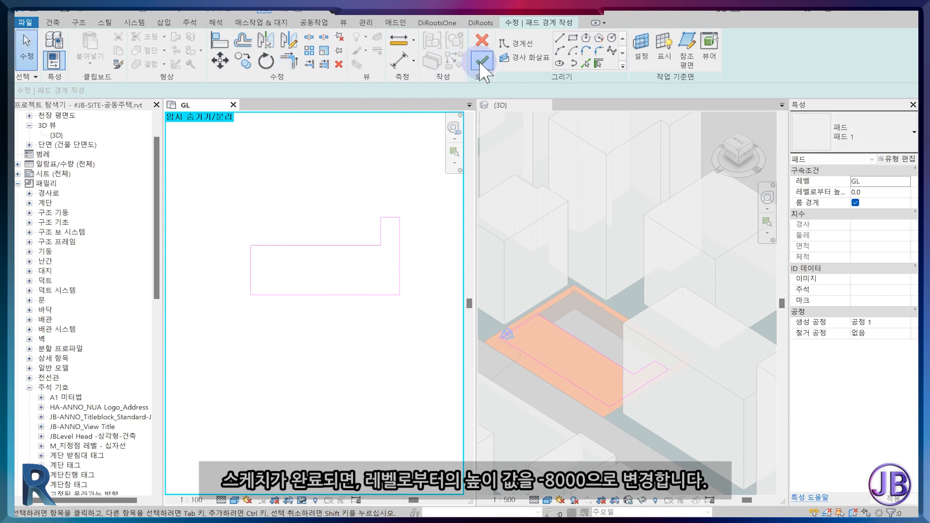
Finish the second pad's sketch and set its height offset from level GL to -8000.
left_click(481, 60)
type("-8000")
key("Return")
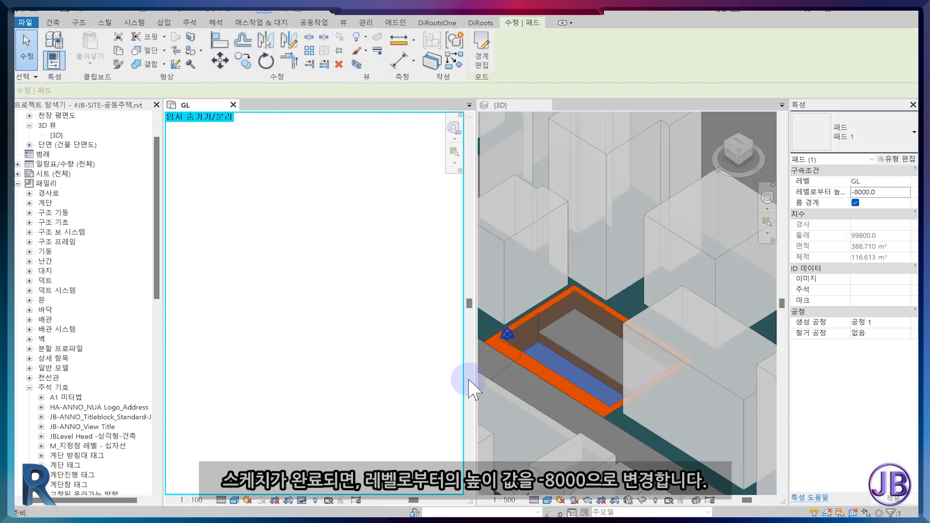
Restore the GL plan's temporarily hidden elements and check the two completed building pads.
left_click(323, 283)
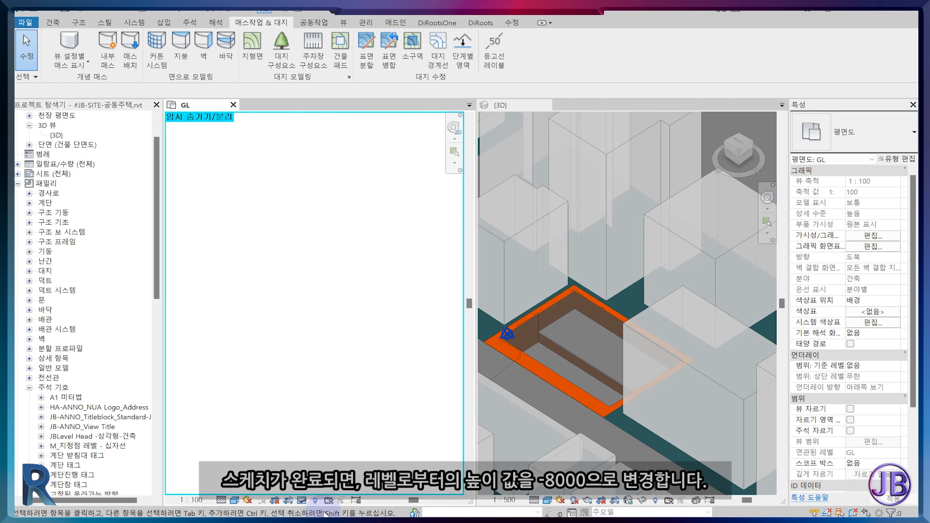
left_click(302, 500)
left_click(317, 488)
middle_click_drag(369, 219, 344, 271)
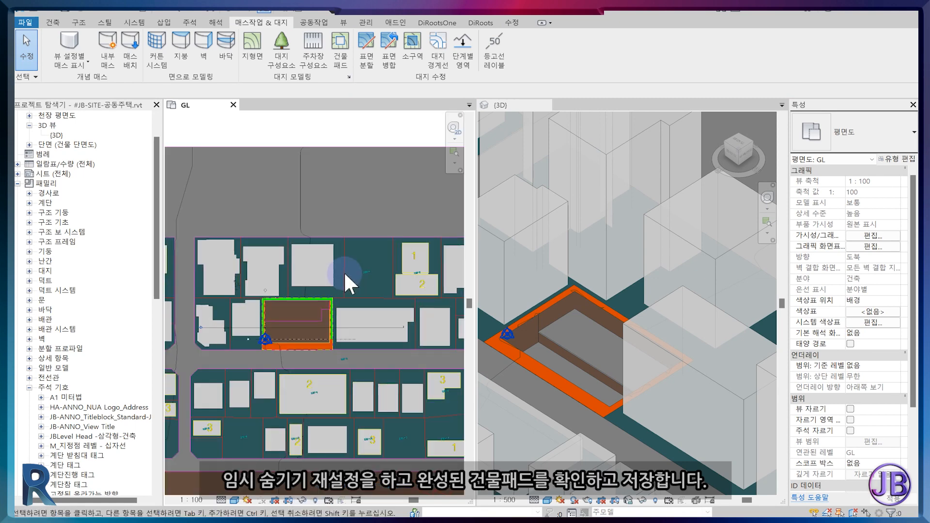
scroll(295, 347, "up", 3)
scroll(289, 365, "up", 2)
scroll(600, 370, "down", 3)
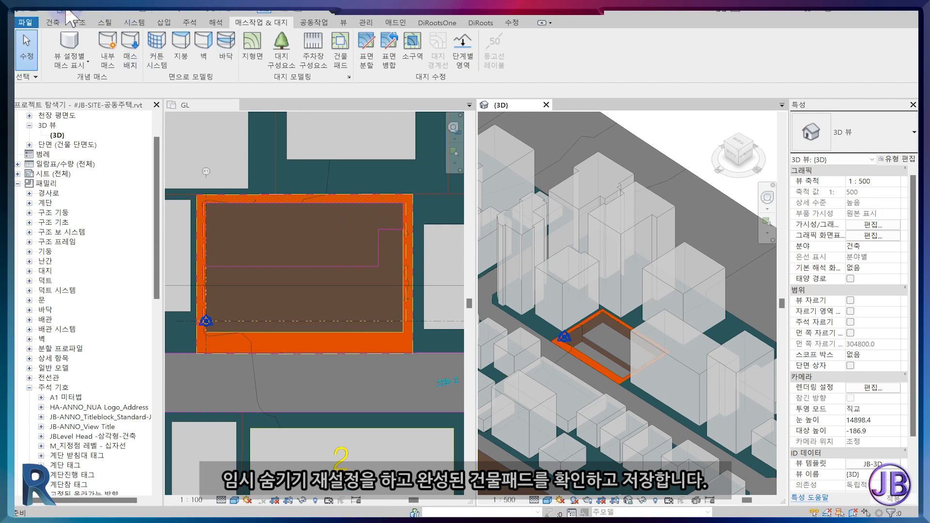
Close the GL plan and examine the completed building pads in the 3D view from several angles.
left_click(233, 105)
middle_click_drag(323, 345, 437, 275, "shift")
scroll(456, 301, "up", 2)
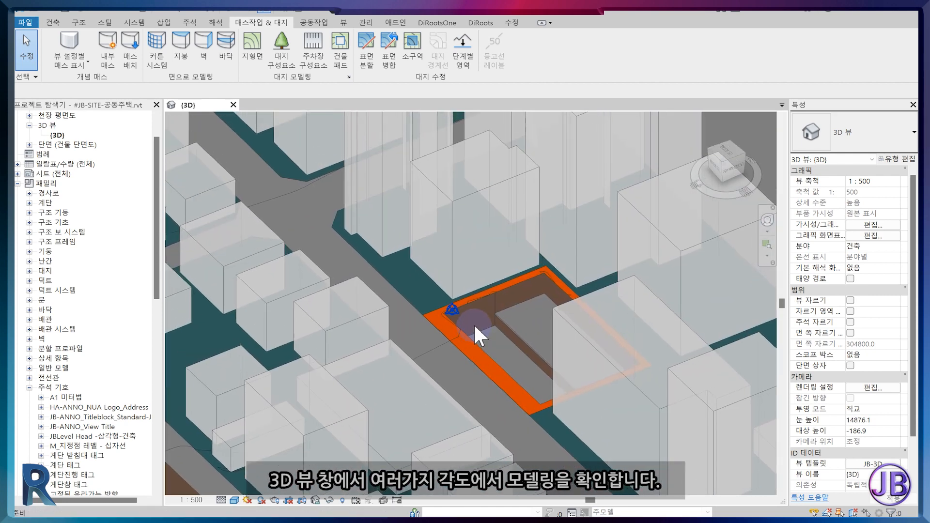
middle_click_drag(474, 328, 374, 344)
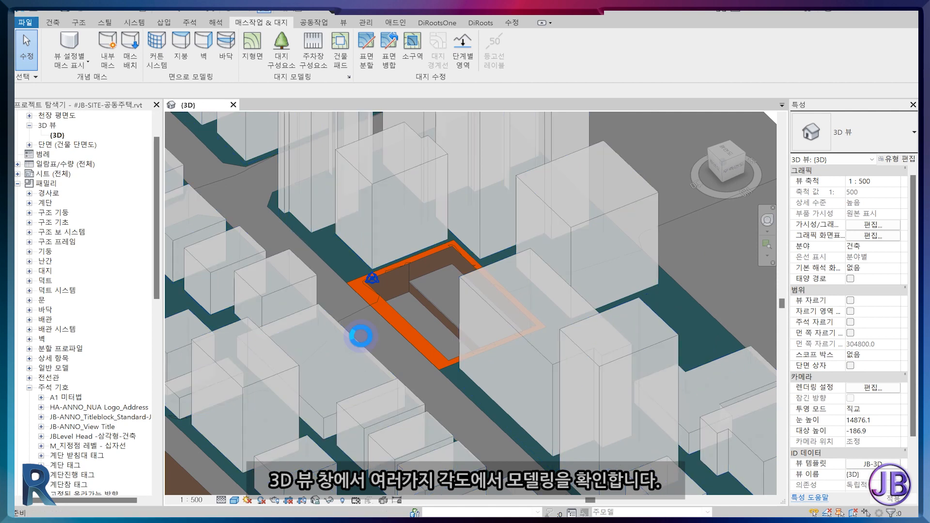
scroll(356, 332, "down", 3)
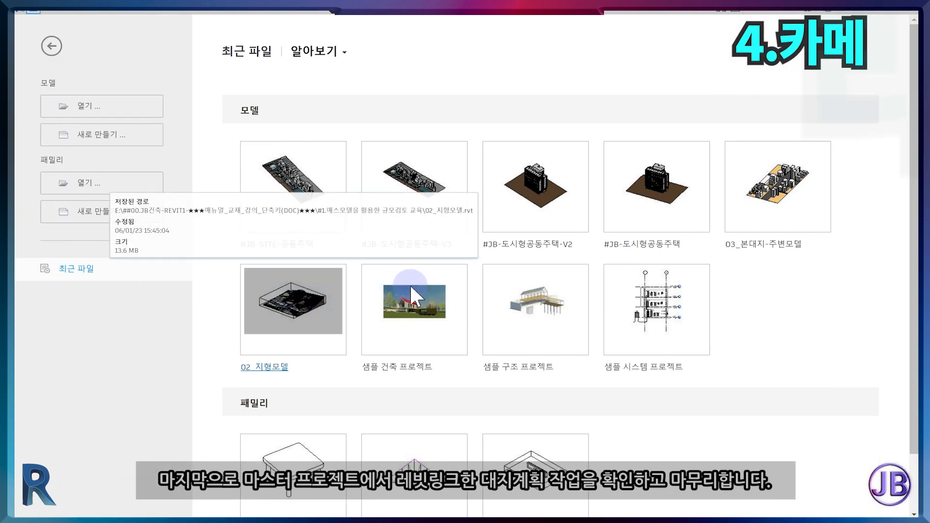
Open the master project file #JB-도시형공동주택-V3.rvt.
left_click(110, 109)
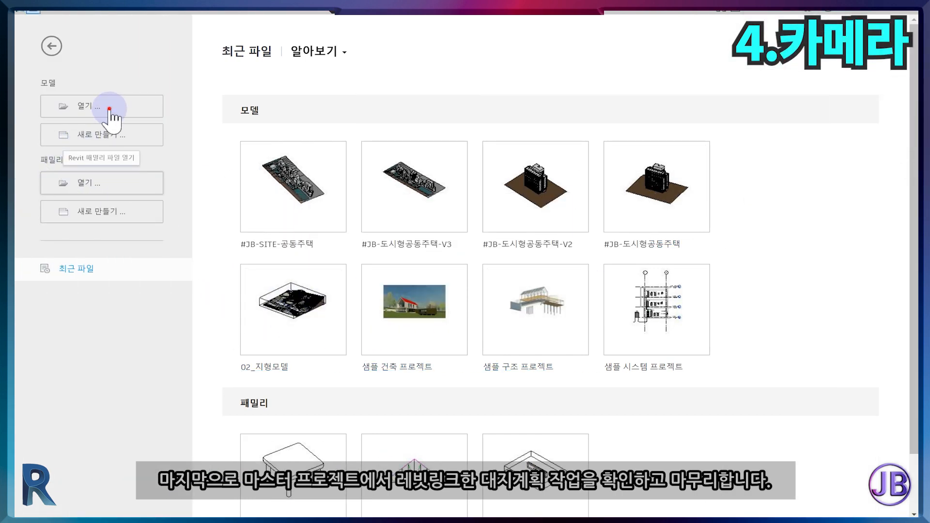
left_click(406, 198)
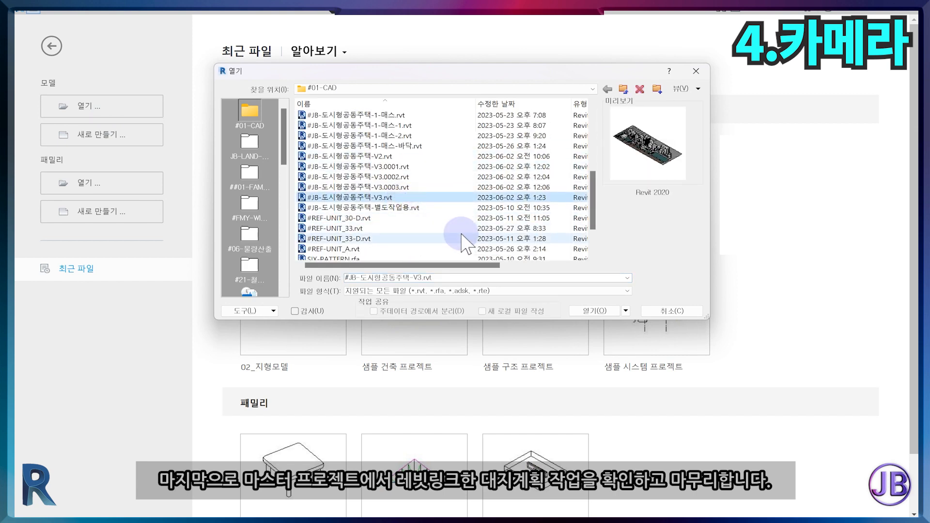
key("Return")
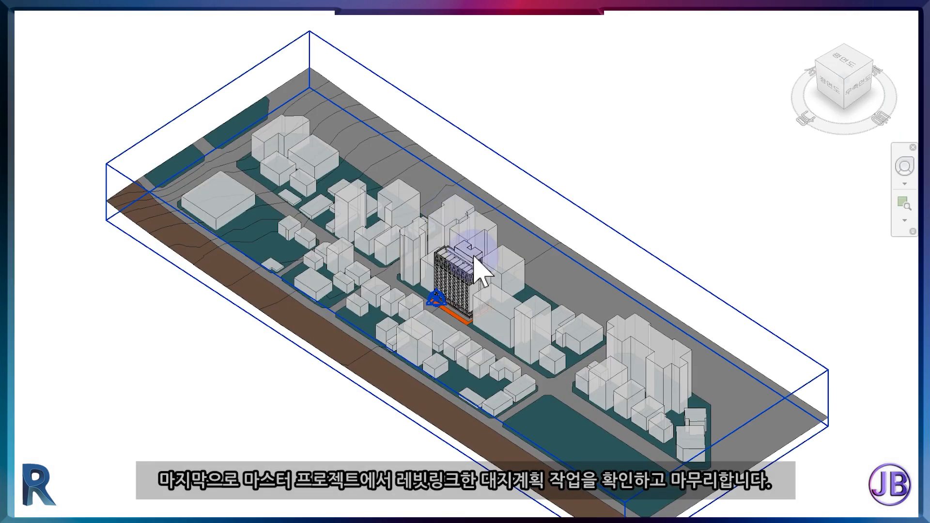
Examine the linked site's building pads around the apartment building's base from several angles, including the cube's standard corner view.
scroll(451, 339, "up", 6)
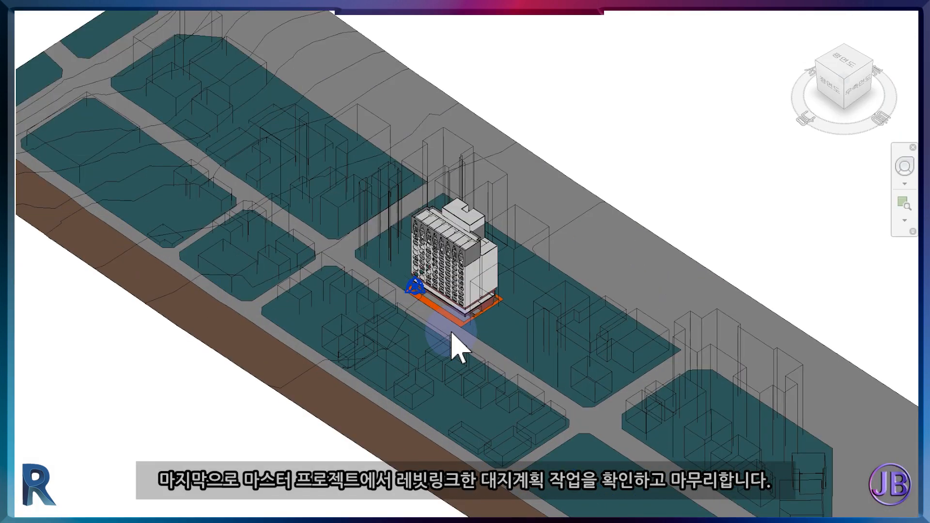
scroll(457, 339, "up", 2)
middle_click_drag(457, 339, 551, 285, "shift")
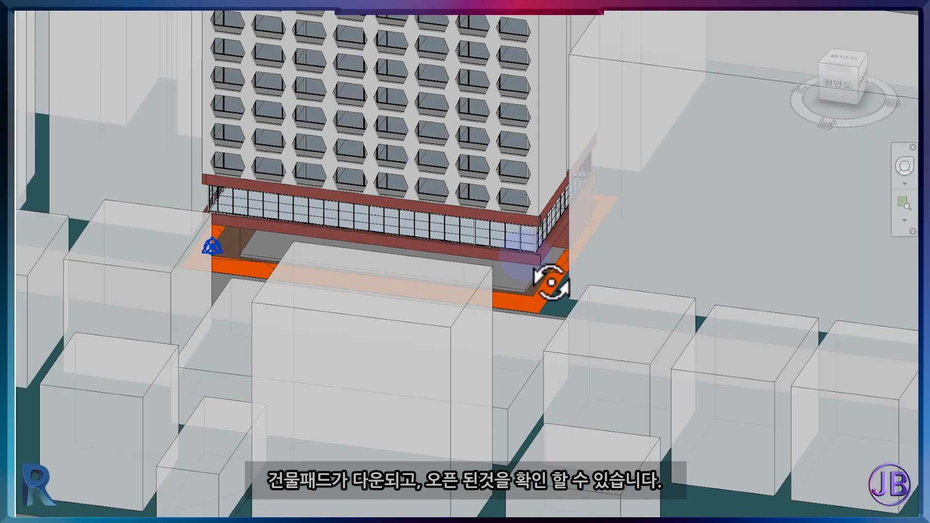
scroll(524, 291, "up", 4)
scroll(521, 283, "up", 2)
middle_click_drag(602, 320, 662, 289)
scroll(662, 290, "down", 3)
scroll(646, 376, "down", 3)
middle_click_drag(646, 375, 647, 416, "shift")
middle_click_drag(672, 386, 500, 369)
middle_click_drag(581, 419, 636, 446, "shift")
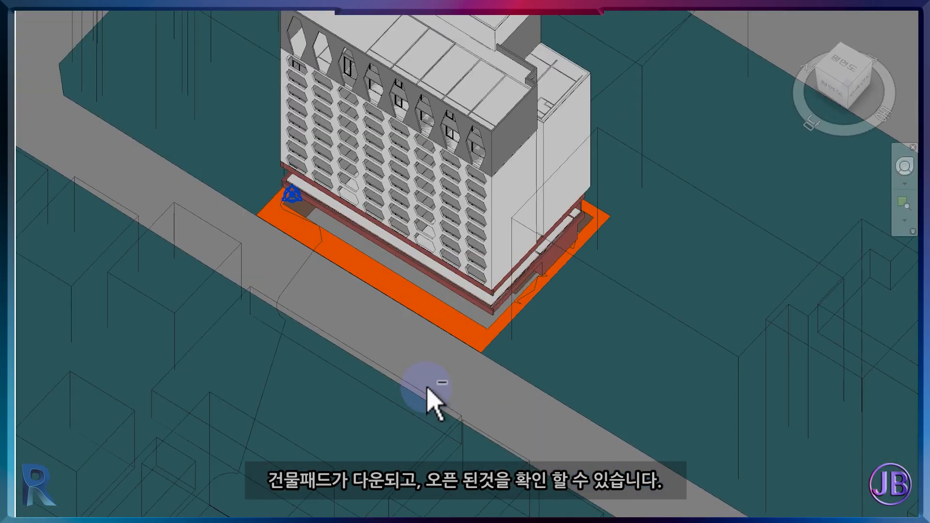
scroll(401, 353, "up", 2)
middle_click_drag(401, 352, 520, 378)
scroll(849, 92, "down", 1)
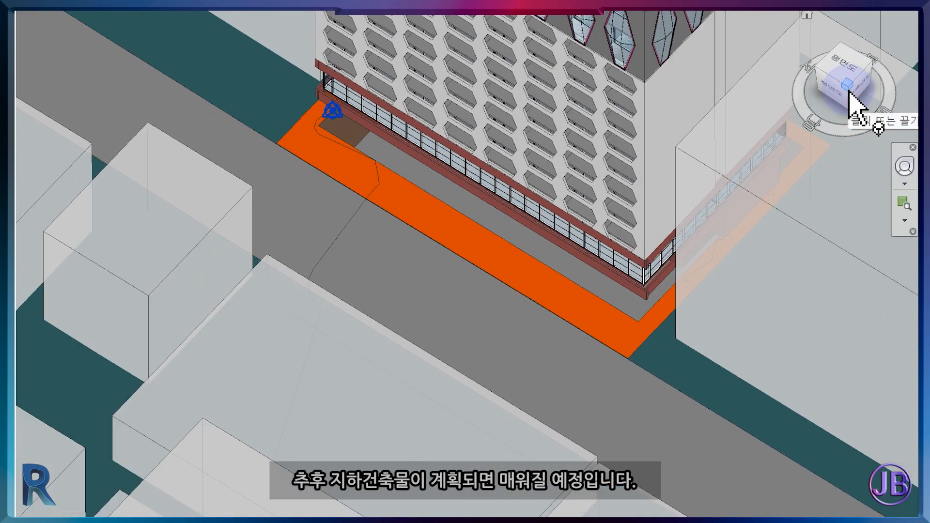
left_click(850, 91)
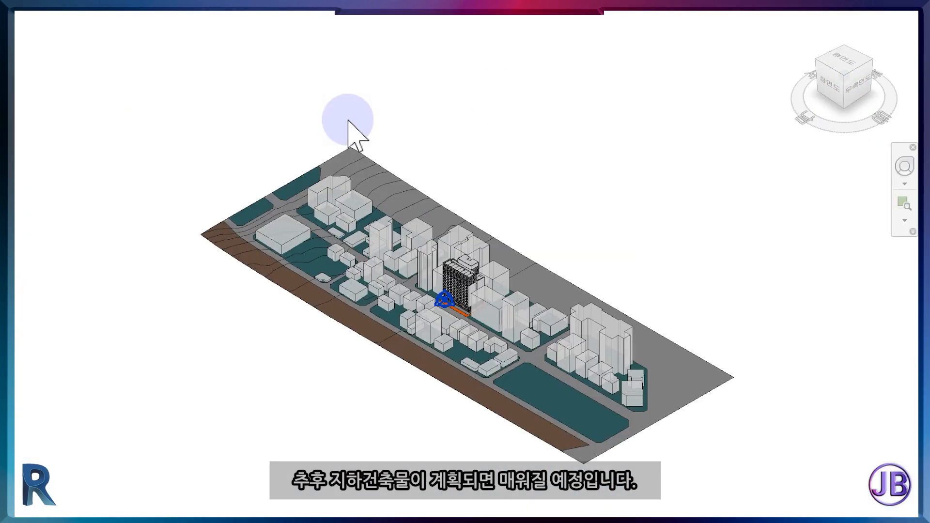
scroll(446, 289, "up", 4)
scroll(447, 291, "up", 5)
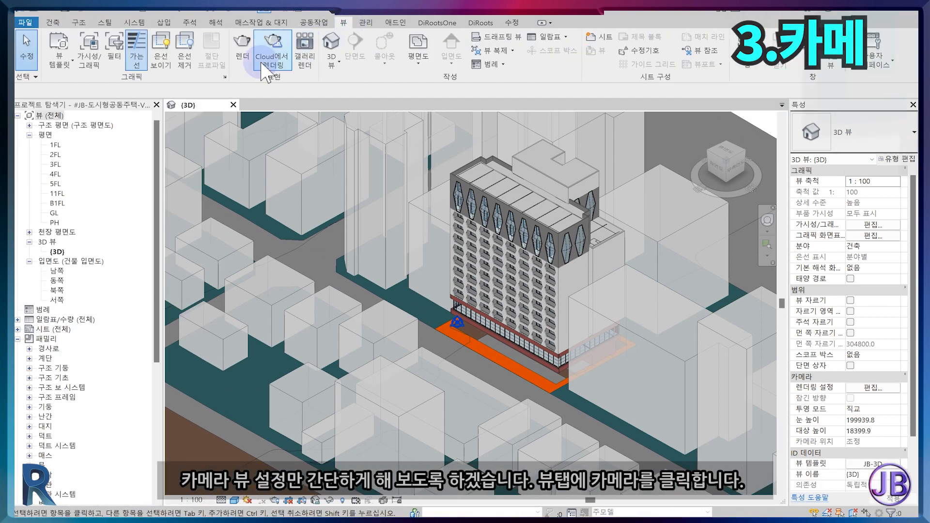
Create a perspective camera view aimed at the apartment building.
left_click(332, 57)
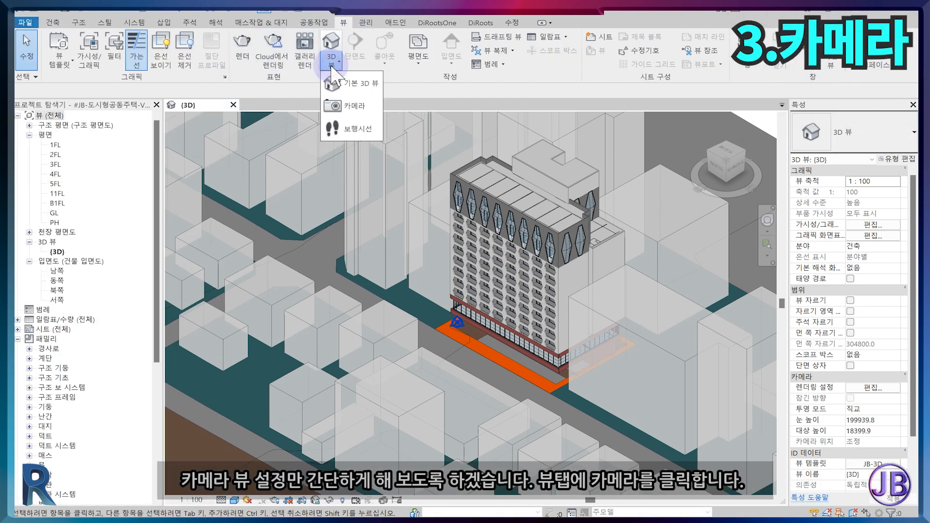
left_click(350, 106)
left_click(604, 432)
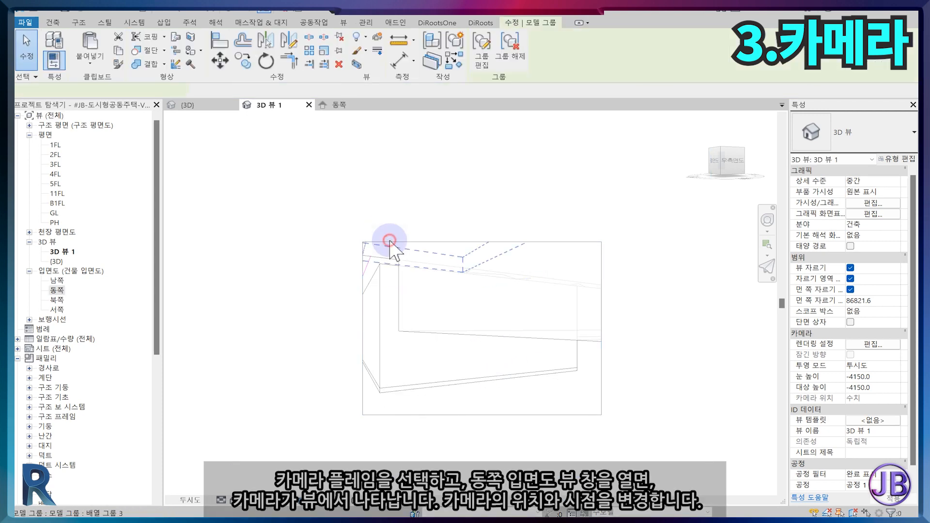
Select the camera's frame and, in the 동쪽 elevation, raise its eye height to about 3546 and its target height to about 8495.
left_click(499, 415)
left_click(339, 105)
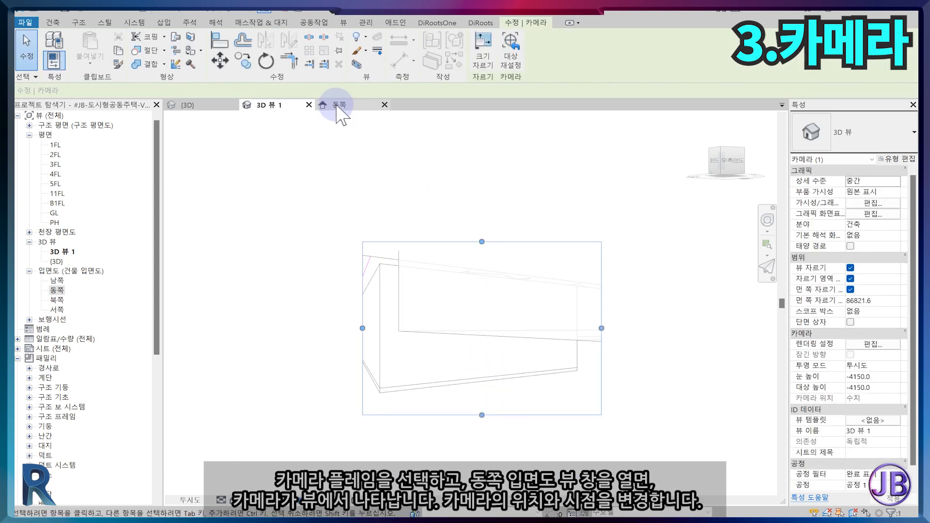
scroll(443, 353, "up", 4)
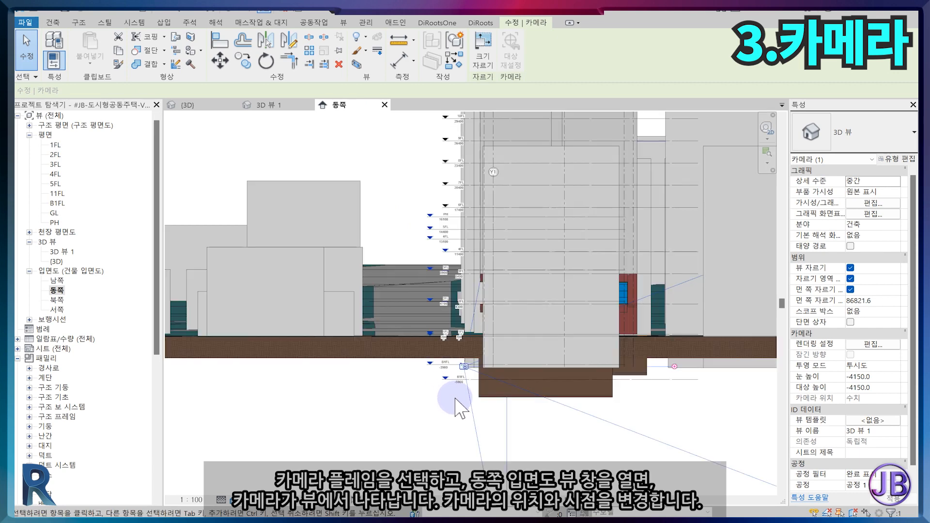
left_click_drag(462, 308, 461, 310)
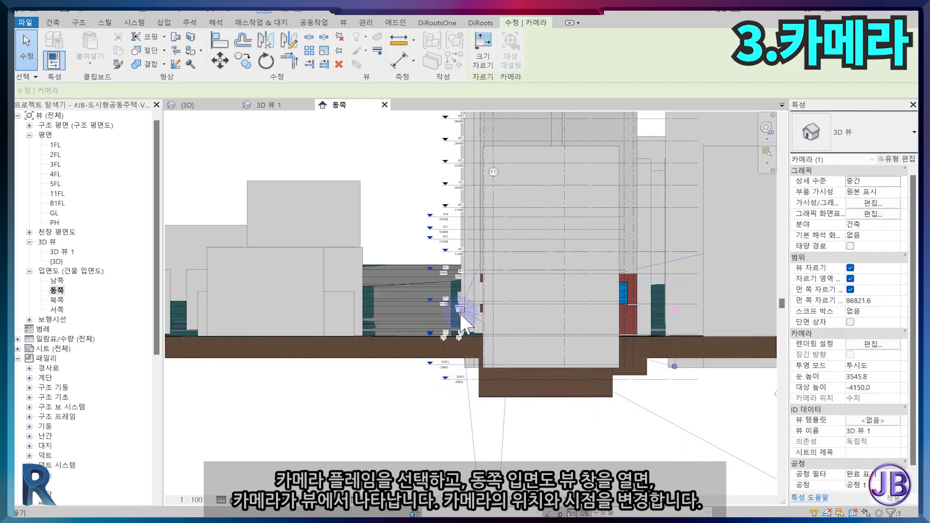
scroll(460, 337, "down", 2)
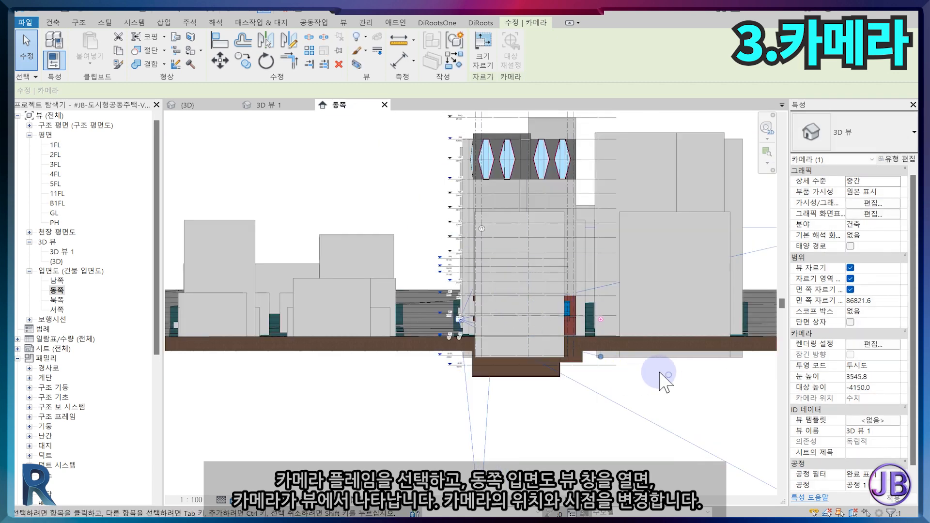
left_click_drag(600, 357, 600, 295)
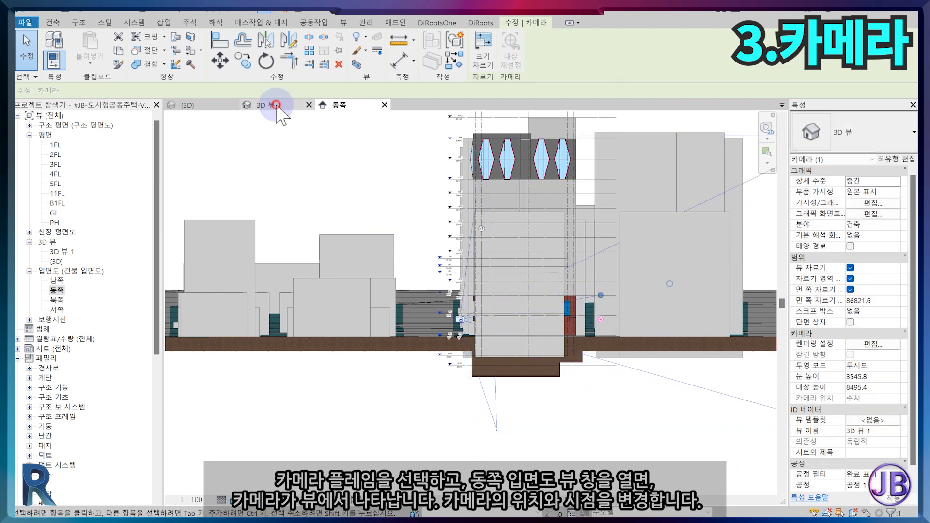
In camera view 3D 뷰 1, extend the crop frame's left edge outward and pull its right edge inward.
left_click(301, 108)
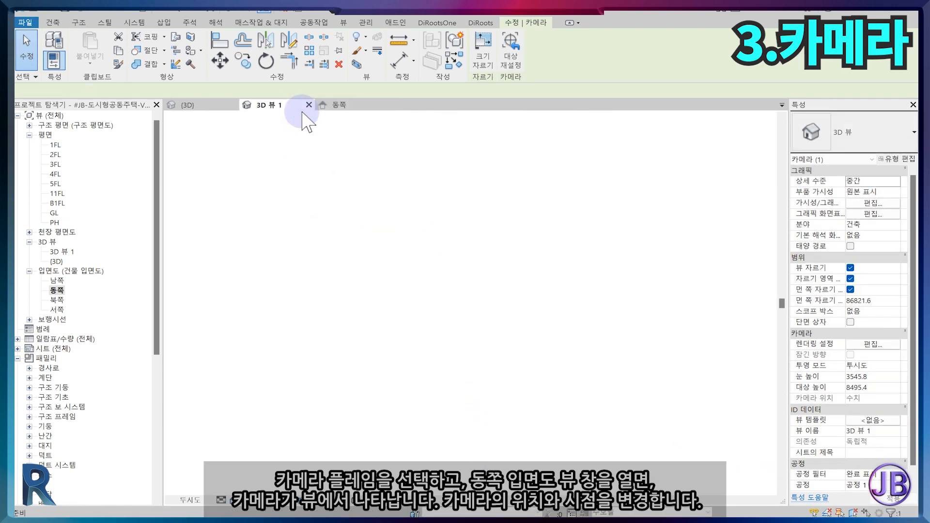
left_click_drag(362, 328, 259, 333)
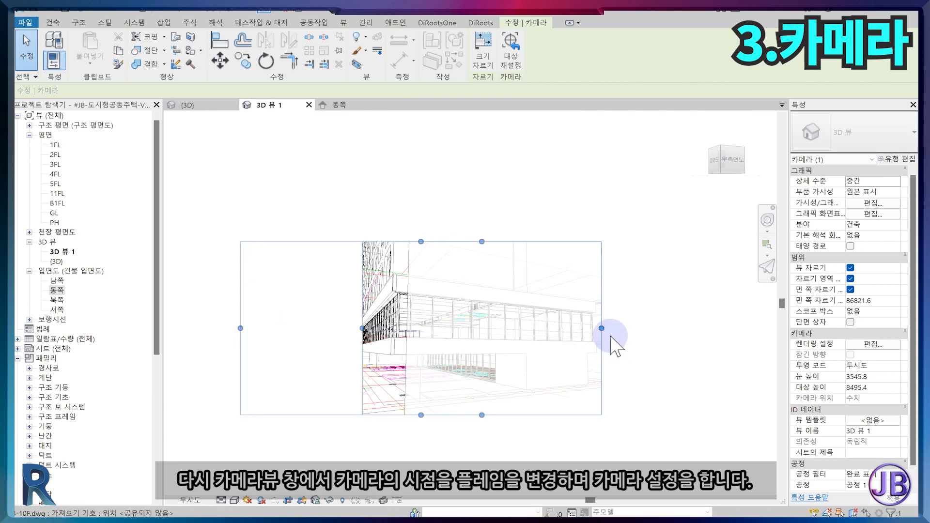
left_click_drag(602, 328, 479, 332)
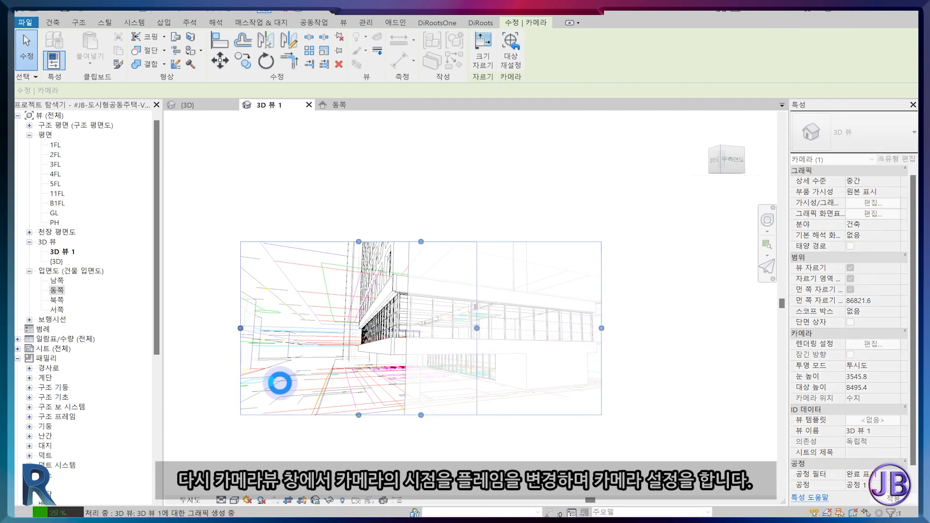
left_click_drag(241, 328, 196, 330)
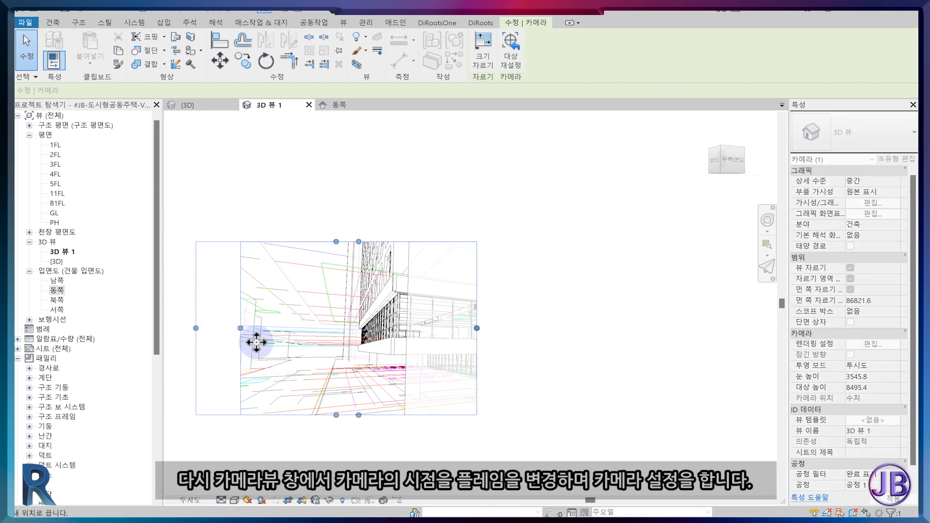
Assign the JB-3D view template to the camera view and extend the crop frame's height.
left_click(854, 420)
left_click(512, 178)
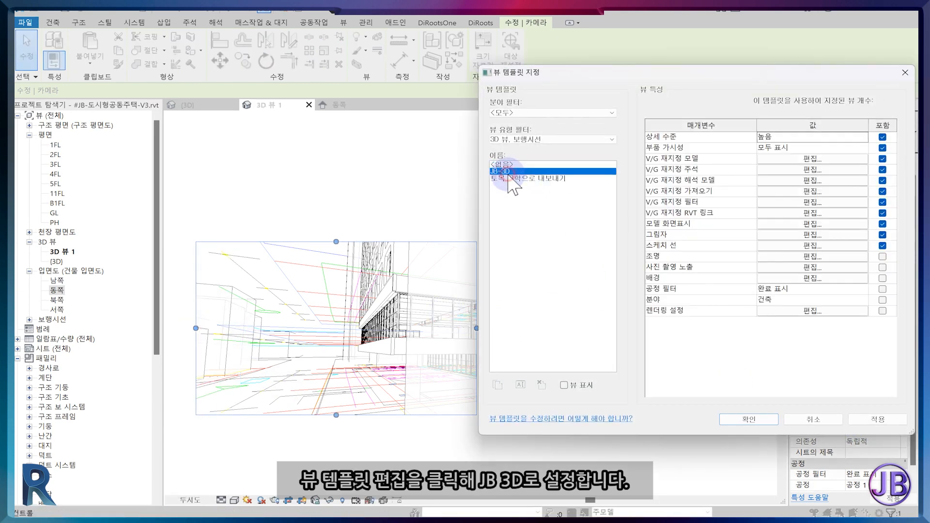
double_click(513, 180)
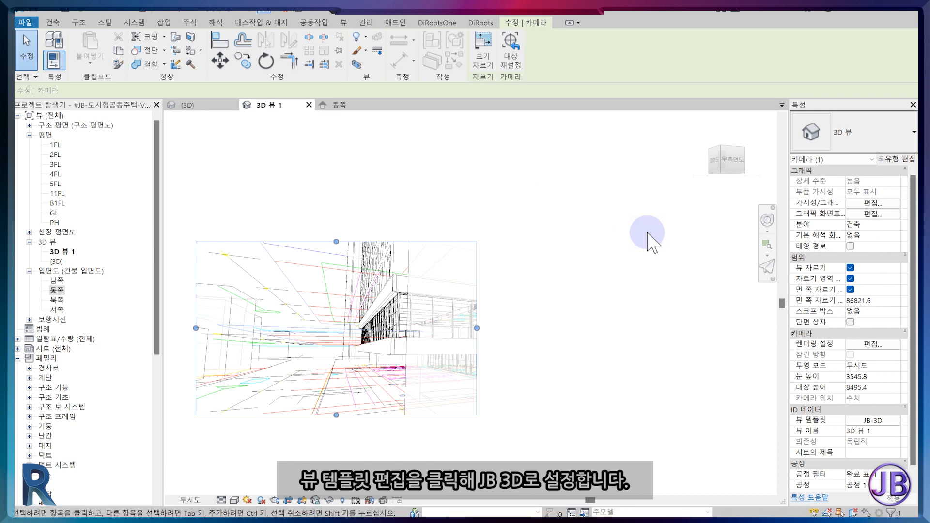
left_click_drag(336, 241, 339, 207)
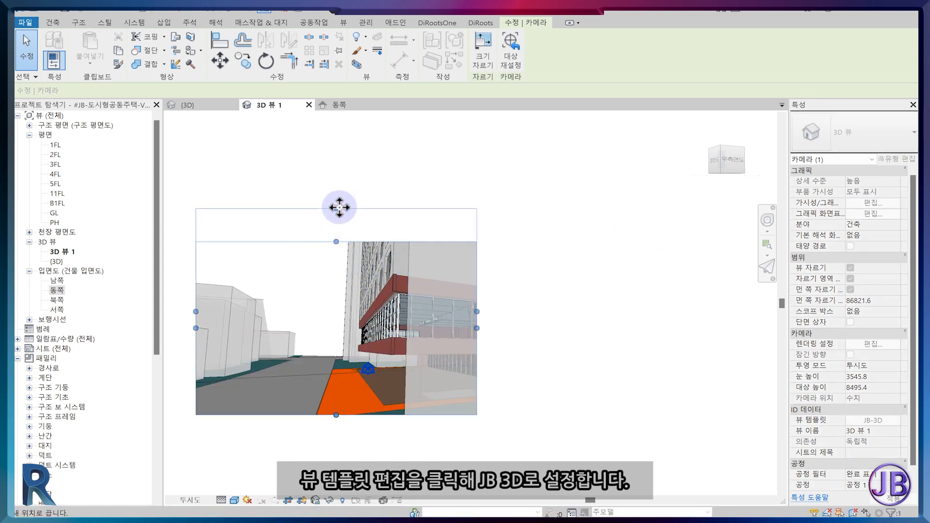
left_click_drag(341, 419, 338, 418)
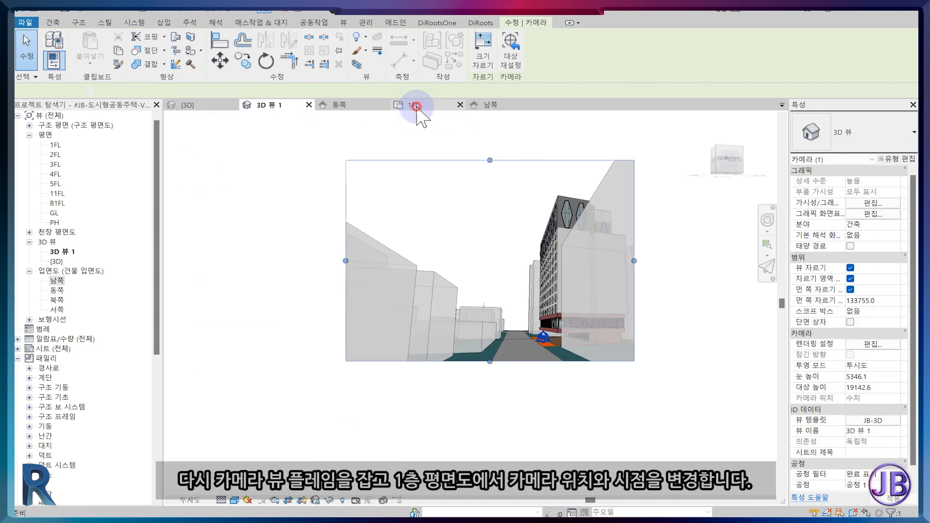
In the 1FL plan, move the camera along the road closer to the building and shift its target onto the building.
left_click(417, 106)
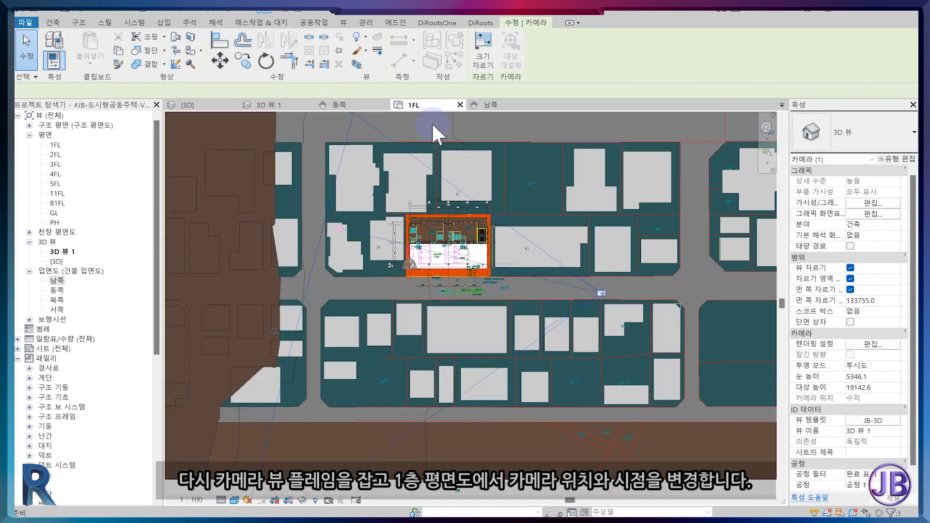
left_click_drag(603, 297, 515, 311)
left_click_drag(342, 228, 463, 219)
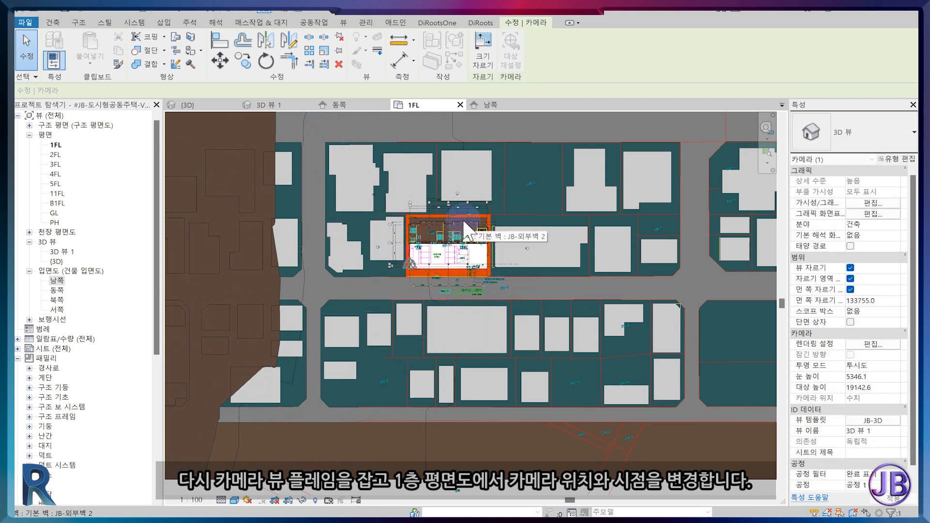
Extend the camera view's crop frame upward, downward and to the left so the whole building and its pad fit, and deselect it.
left_click(284, 106)
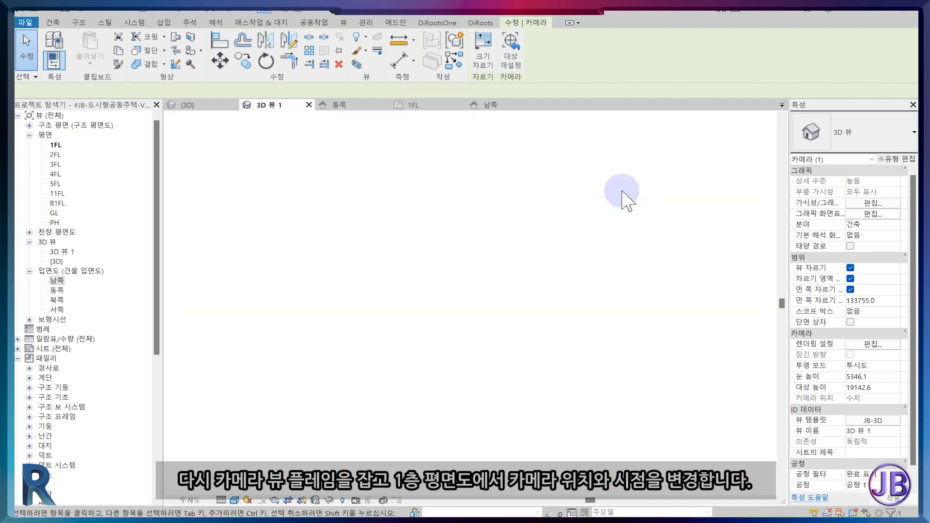
left_click_drag(488, 140, 490, 141)
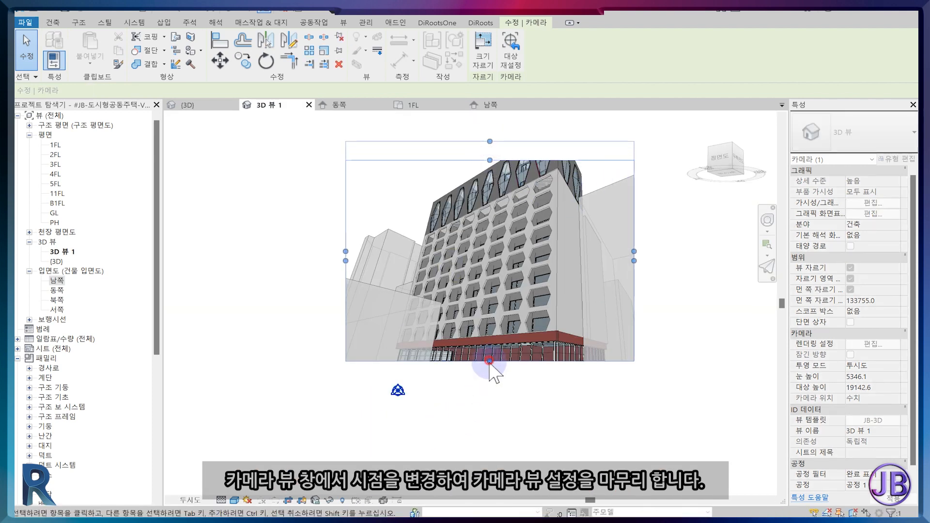
left_click_drag(490, 362, 503, 445)
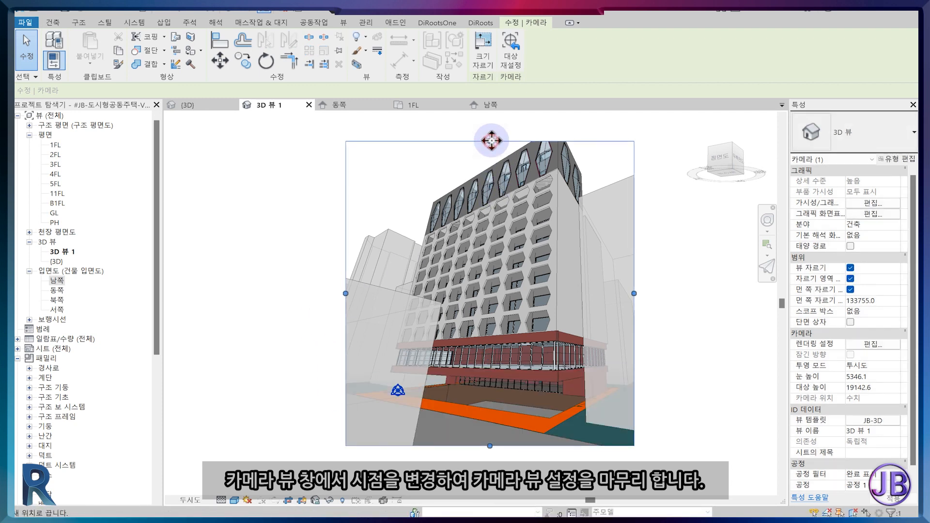
left_click_drag(492, 141, 494, 117)
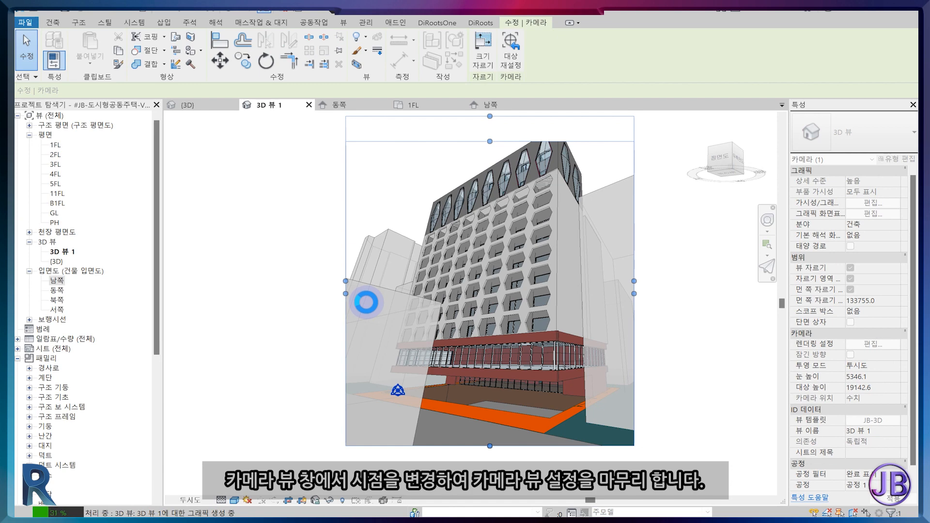
left_click_drag(347, 283, 327, 290)
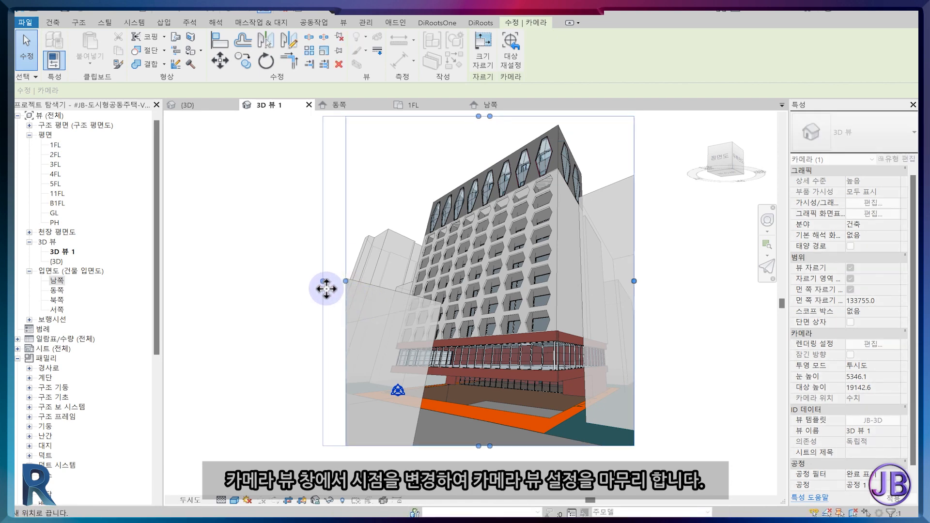
left_click(381, 317)
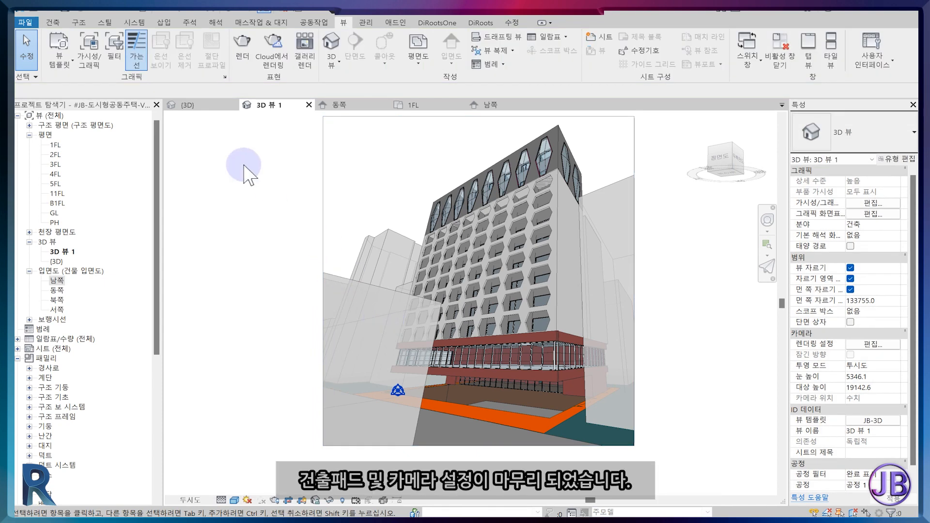
Open the default {3D} view and examine the building within the whole site, from the full terrain down to the surrounding blocks.
left_click(205, 106)
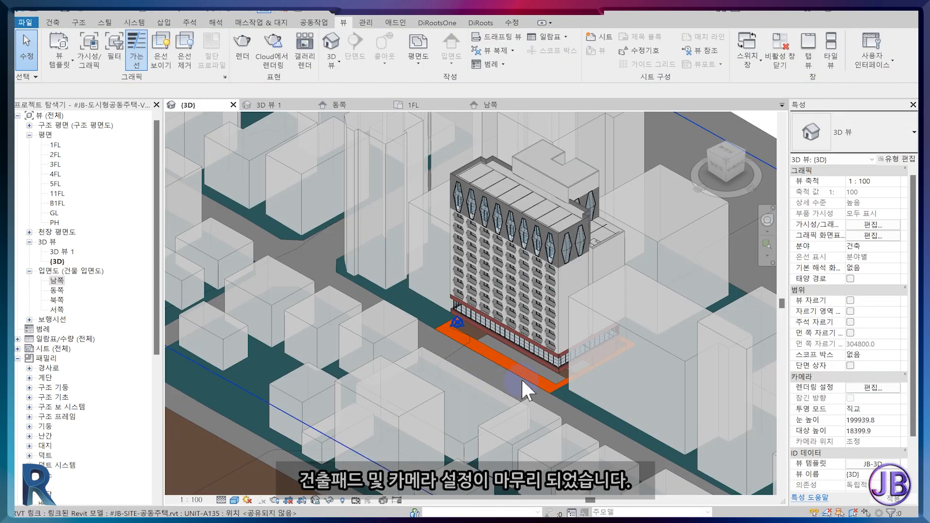
scroll(473, 397, "down", 10)
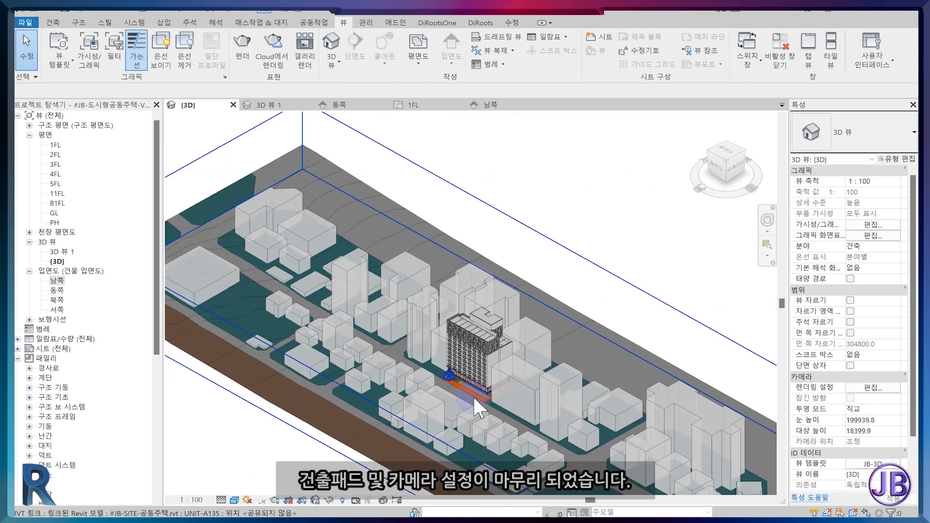
left_click(708, 150)
scroll(458, 313, "up", 3)
scroll(537, 419, "up", 2)
middle_click_drag(536, 419, 572, 413)
scroll(557, 446, "up", 2)
scroll(482, 259, "up", 1)
middle_click_drag(482, 260, 611, 438)
scroll(576, 380, "up", 2)
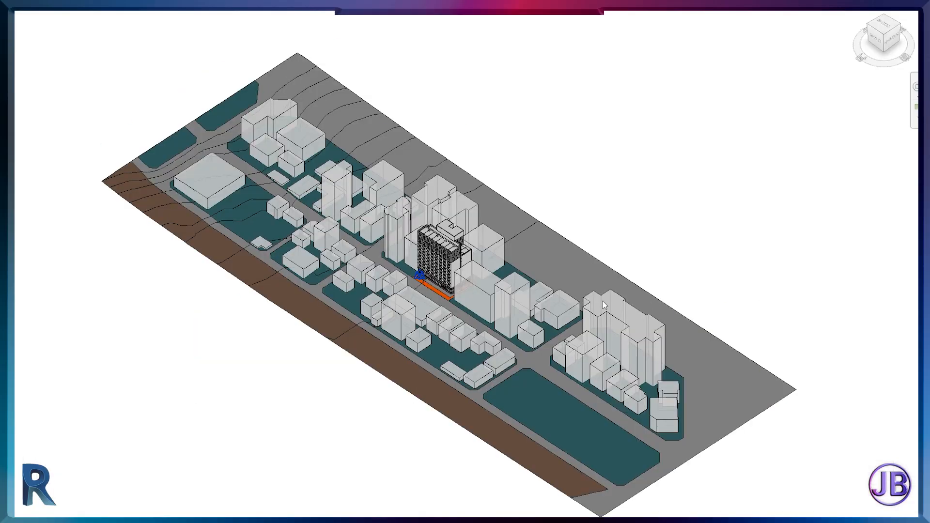
scroll(360, 438, "up", 2)
middle_click_drag(344, 452, 282, 504)
scroll(295, 435, "up", 3)
middle_click_drag(291, 437, 195, 510)
middle_click_drag(622, 354, 271, 361, "shift")
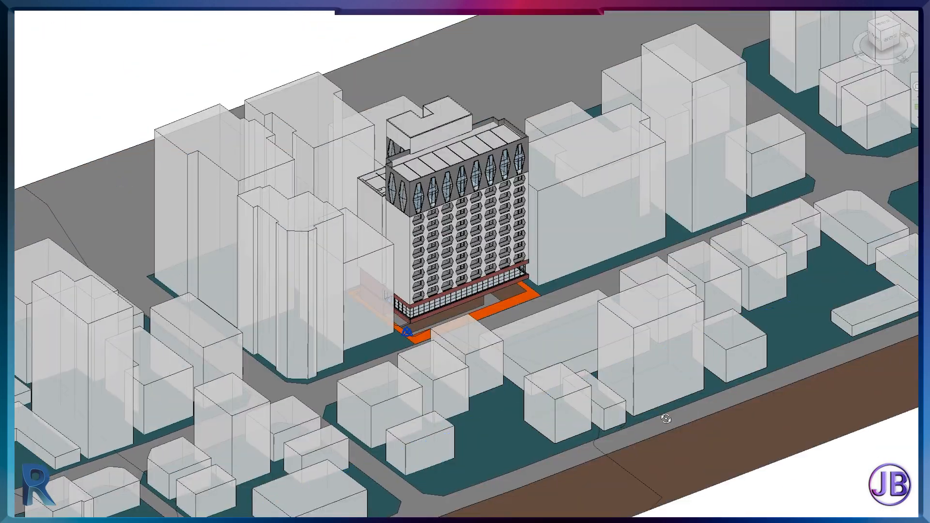
middle_click_drag(690, 410, 457, 411, "shift")
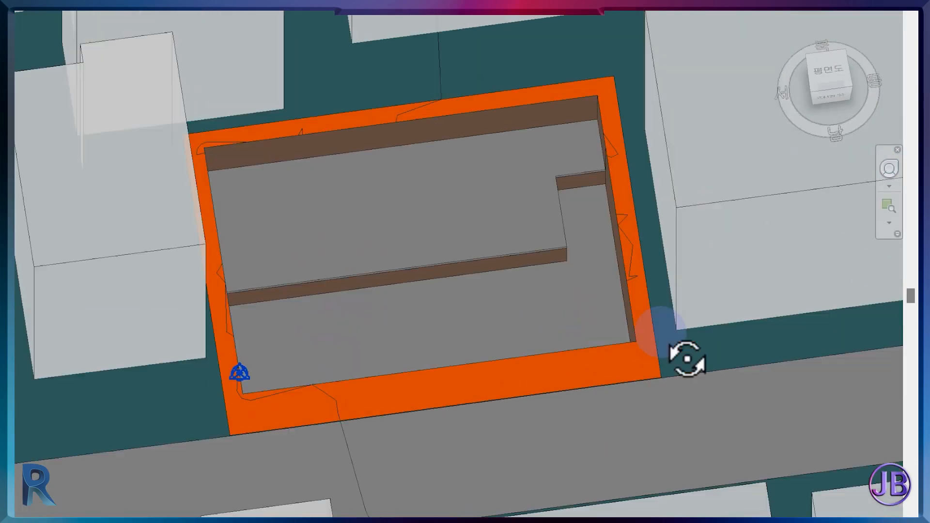
Inspect the stepped basement pads and how the building sits on its pad within the site.
middle_click_drag(687, 359, 463, 341, "shift")
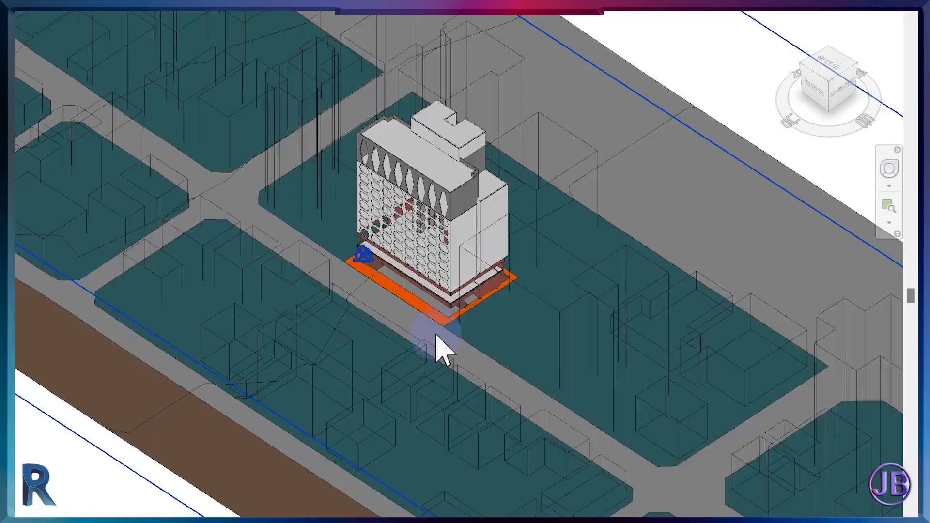
scroll(416, 353, "up", 5)
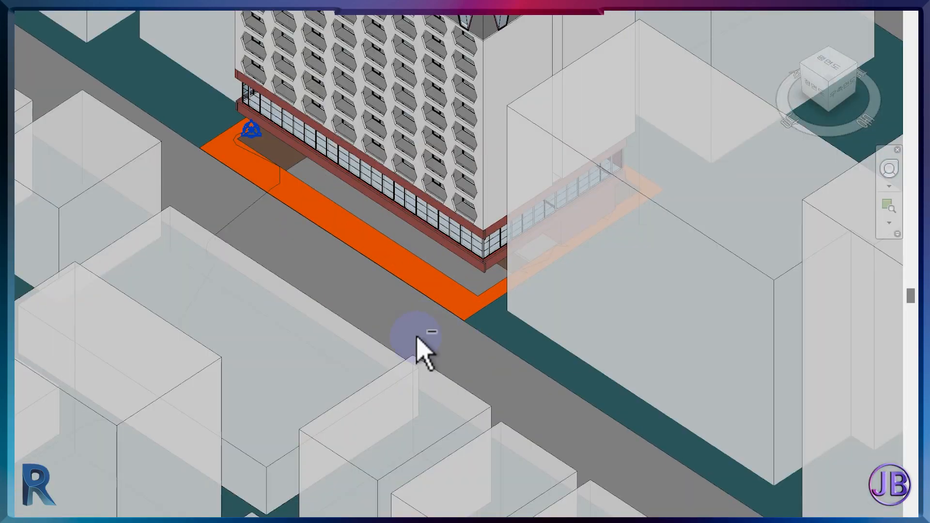
middle_click_drag(516, 287, 648, 453)
scroll(750, 312, "down", 3)
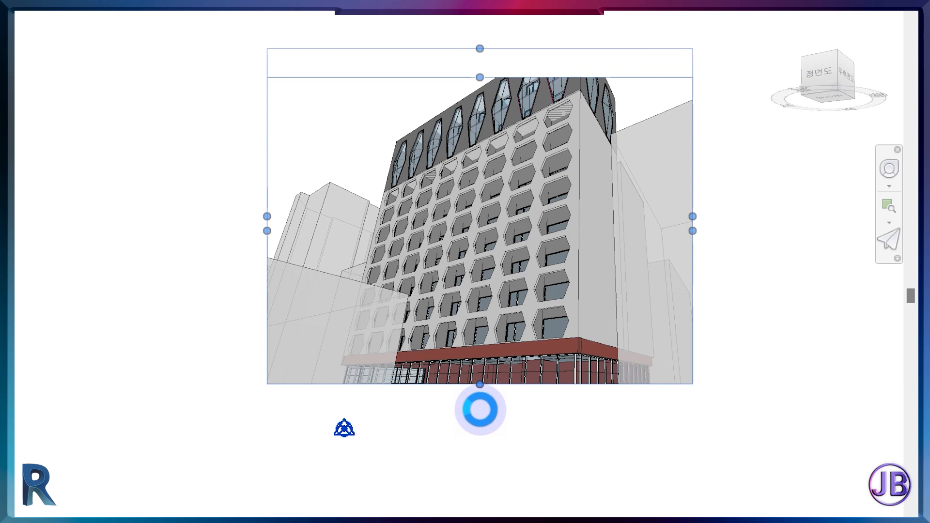
Extend the camera view's crop frame downward past the building's pad and upward above the roof.
left_click_drag(479, 410, 499, 508)
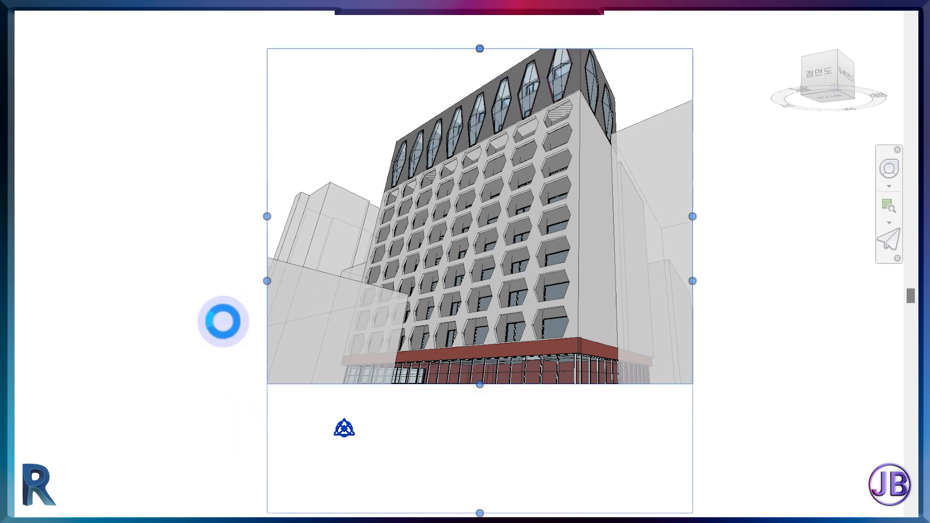
left_click_drag(480, 49, 484, 20)
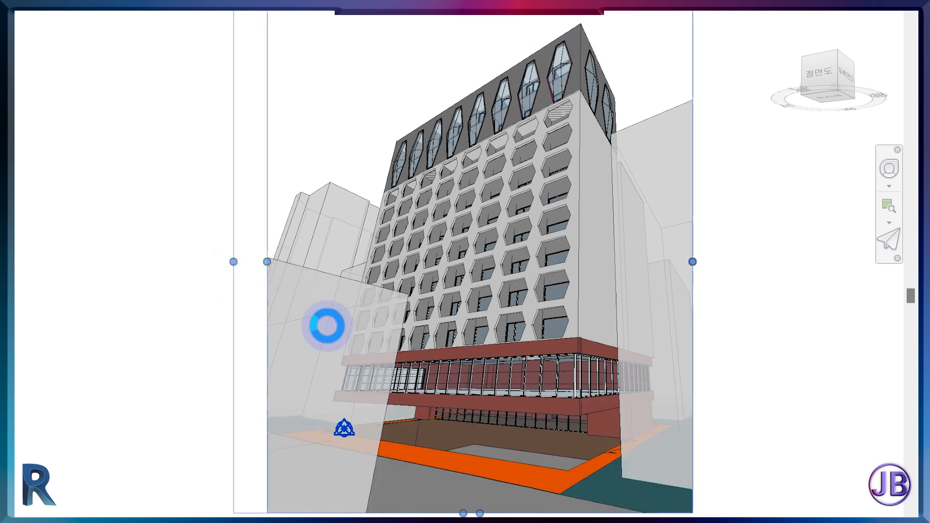